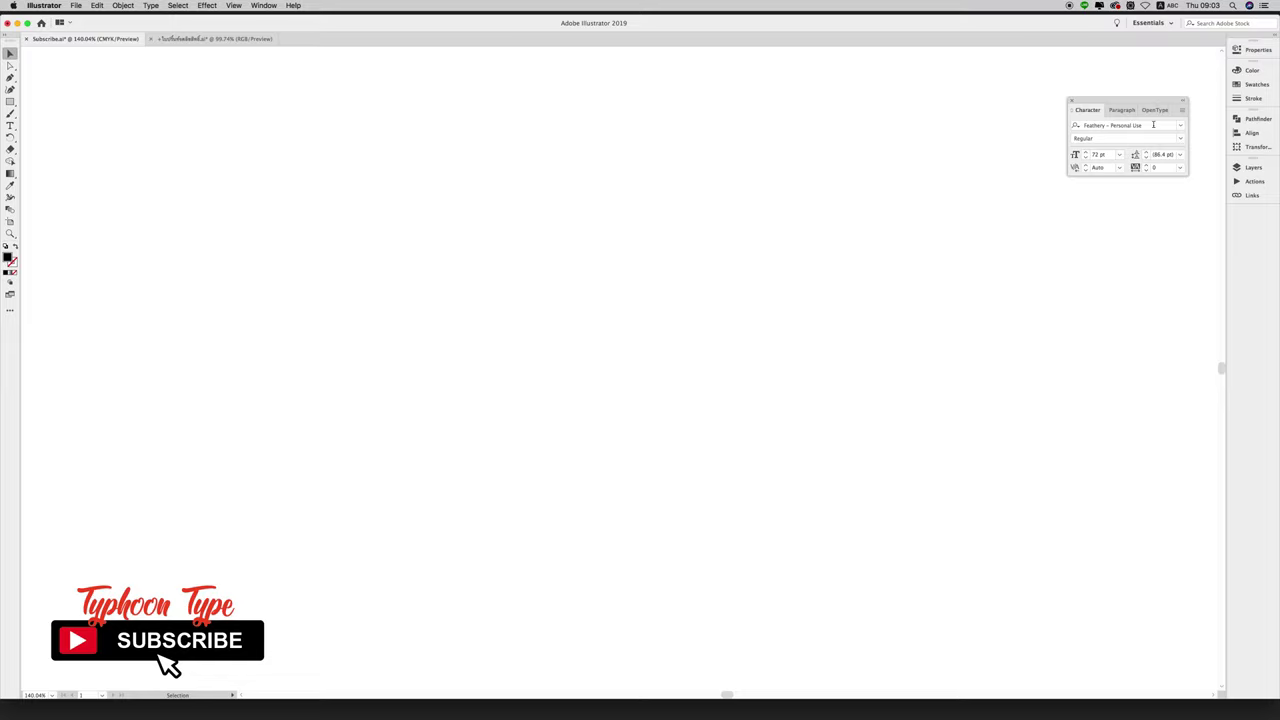
# - Add a 72 pt Feathery 'Lorem ipsum' placeholder line near the top of the artboard
pyautogui.click(1085, 125)
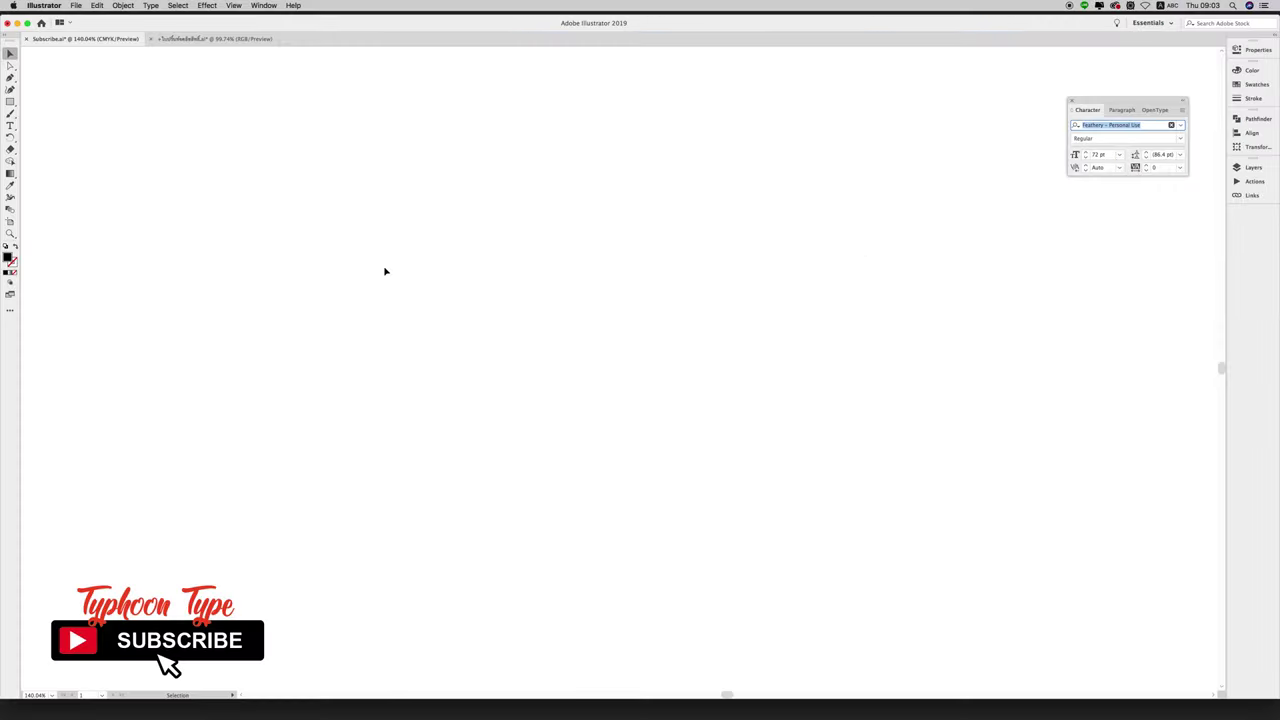
pyautogui.click(10, 125)
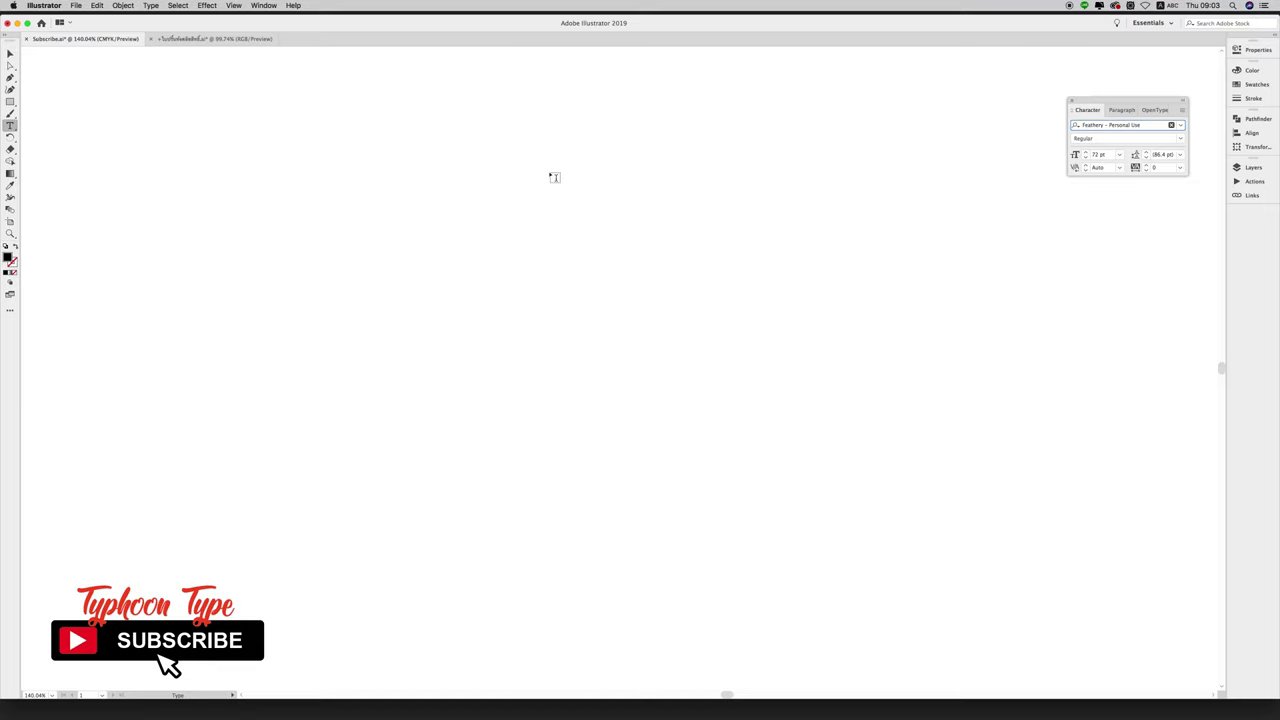
pyautogui.click(551, 178)
pyautogui.press('Escape')
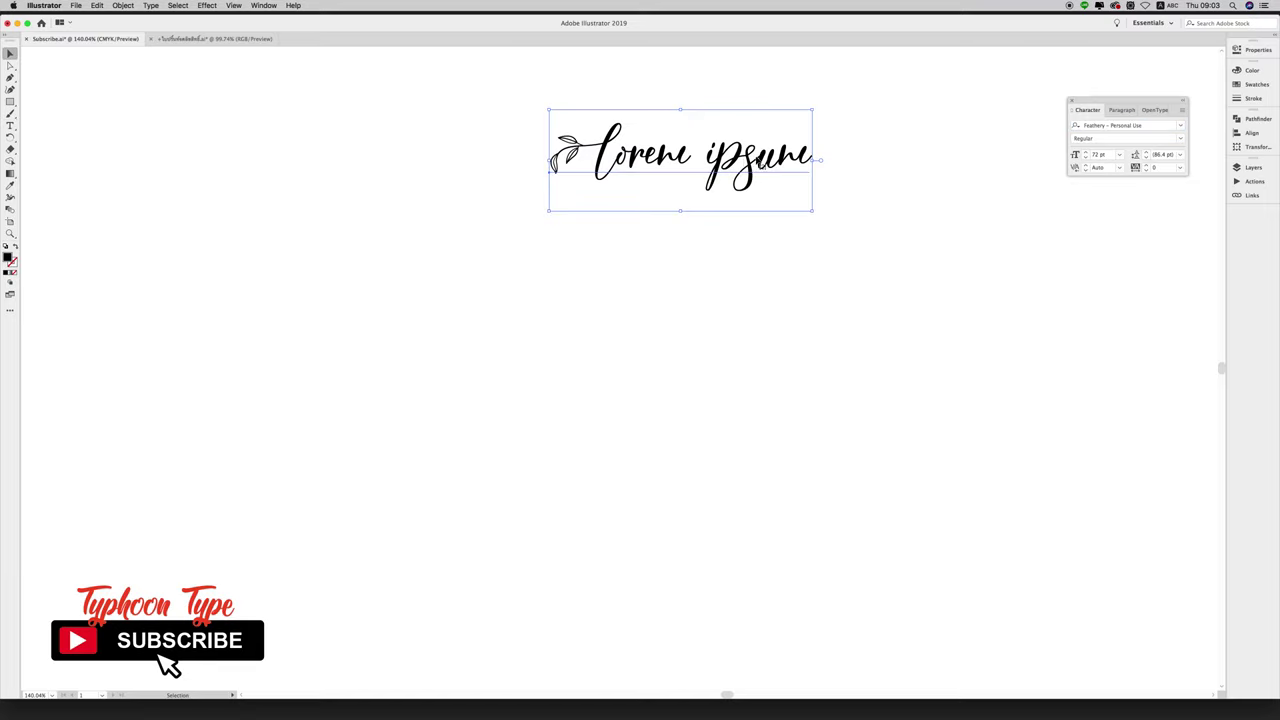
# - Move and enlarge the placeholder, then retype it as 'typhoon type' after the leaf-swash letter
pyautogui.moveTo(750, 158); pyautogui.dragTo(647, 160)
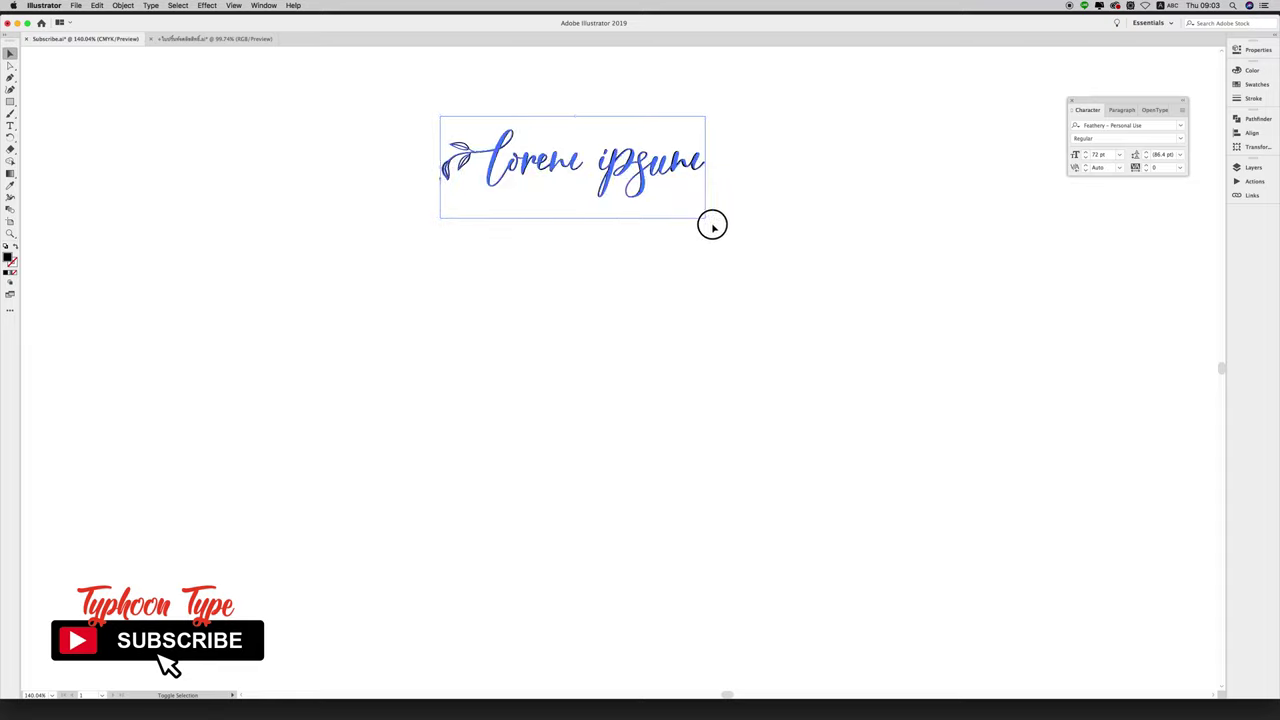
pyautogui.moveTo(703, 220); pyautogui.dragTo(745, 233)
pyautogui.doubleClick(657, 180)
pyautogui.moveTo(462, 148); pyautogui.dragTo(849, 191)
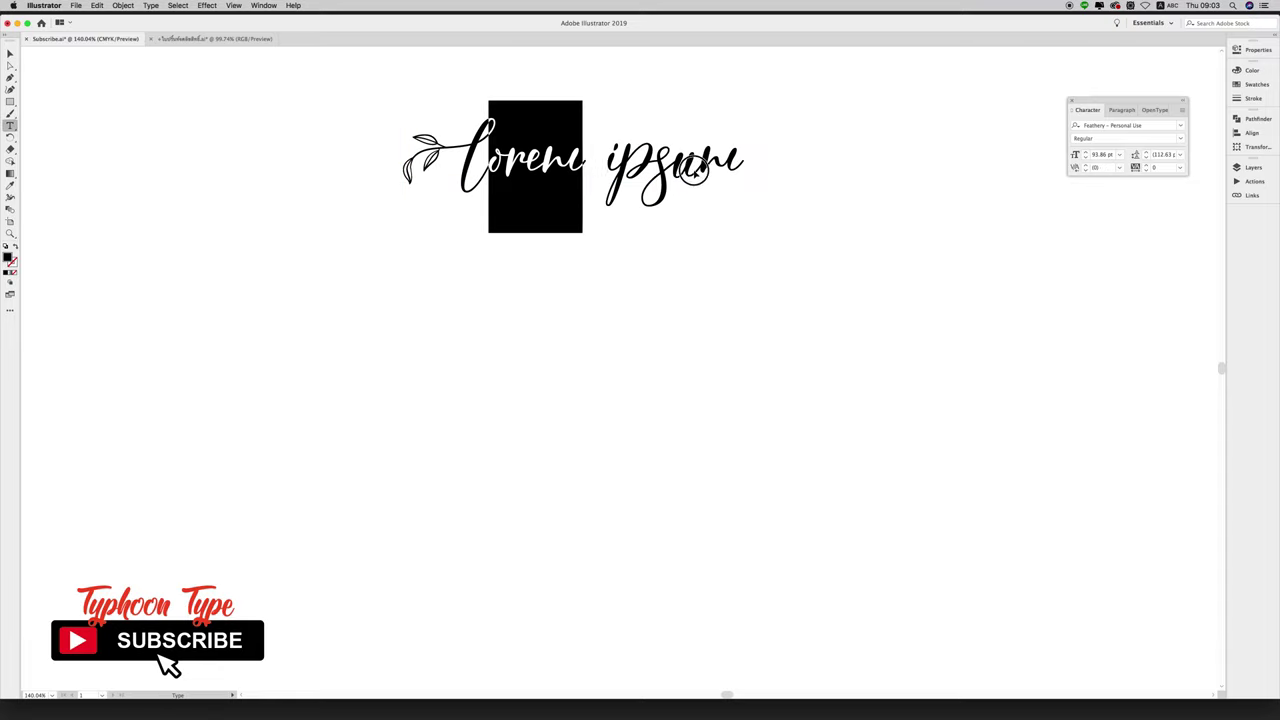
pyautogui.press('BackSpace')
pyautogui.press('BackSpace')
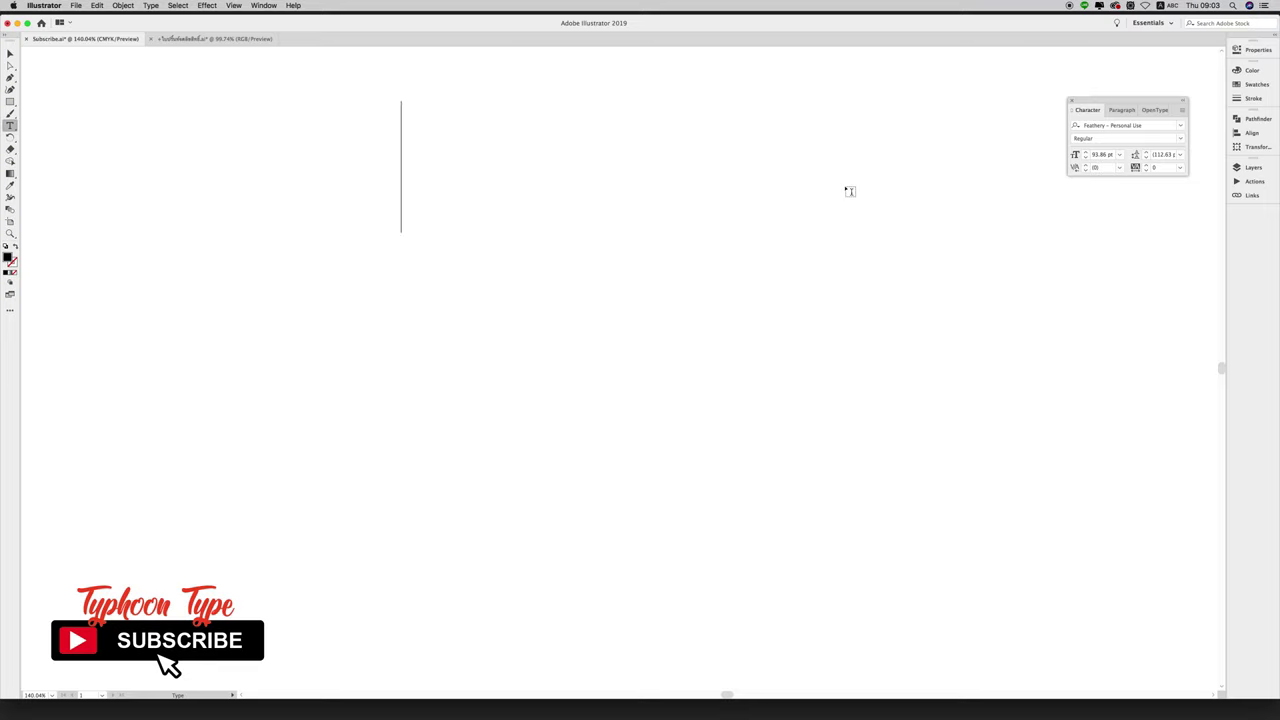
pyautogui.write('t')
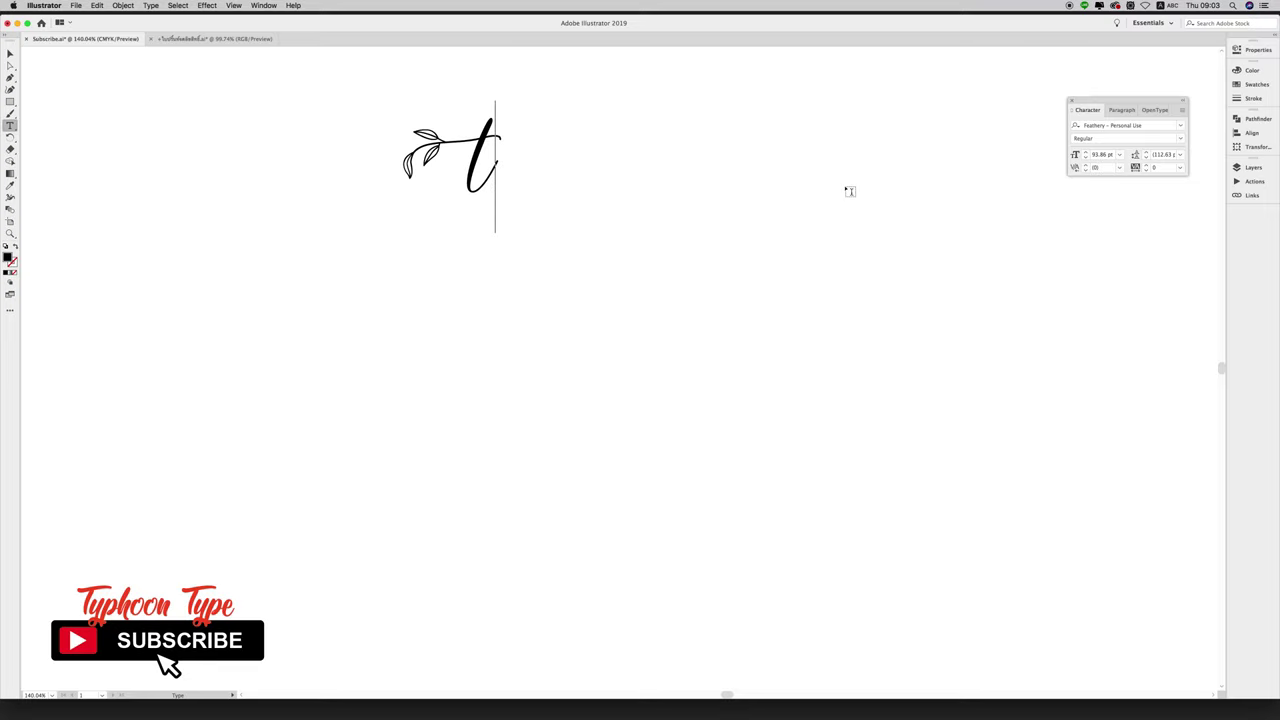
pyautogui.write('yph')
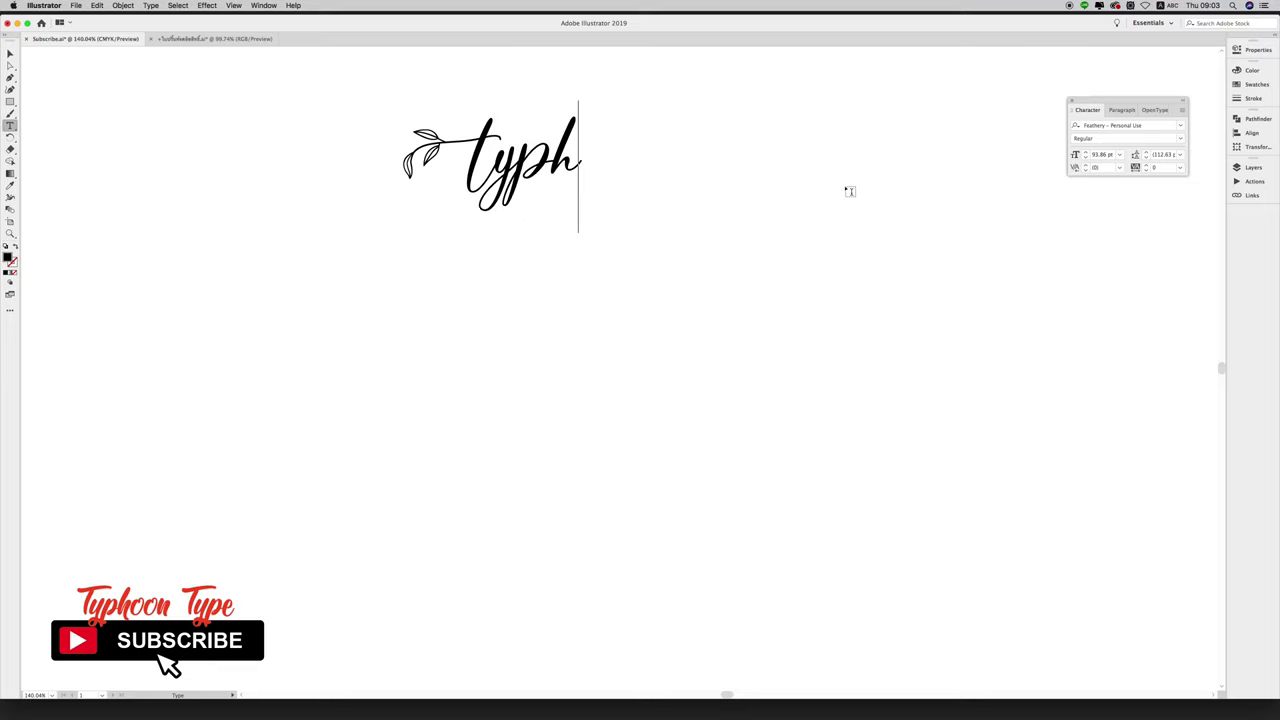
pyautogui.write('oon')
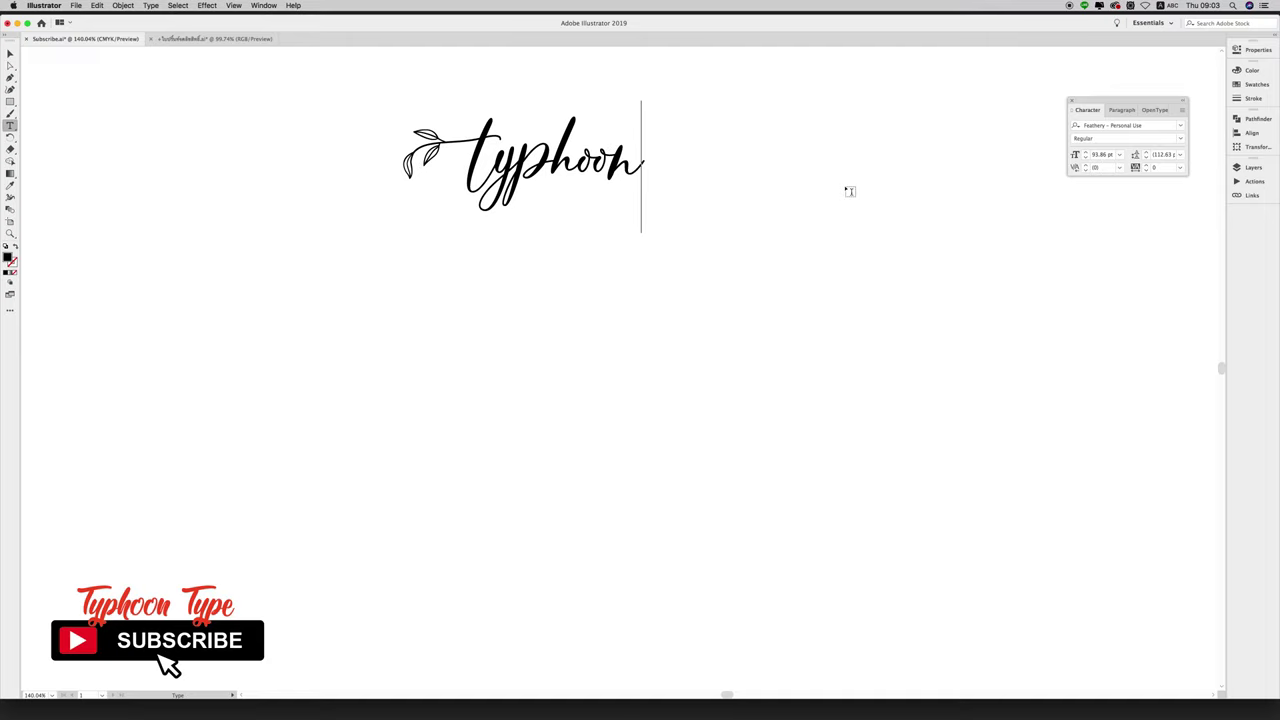
pyautogui.write(' type')
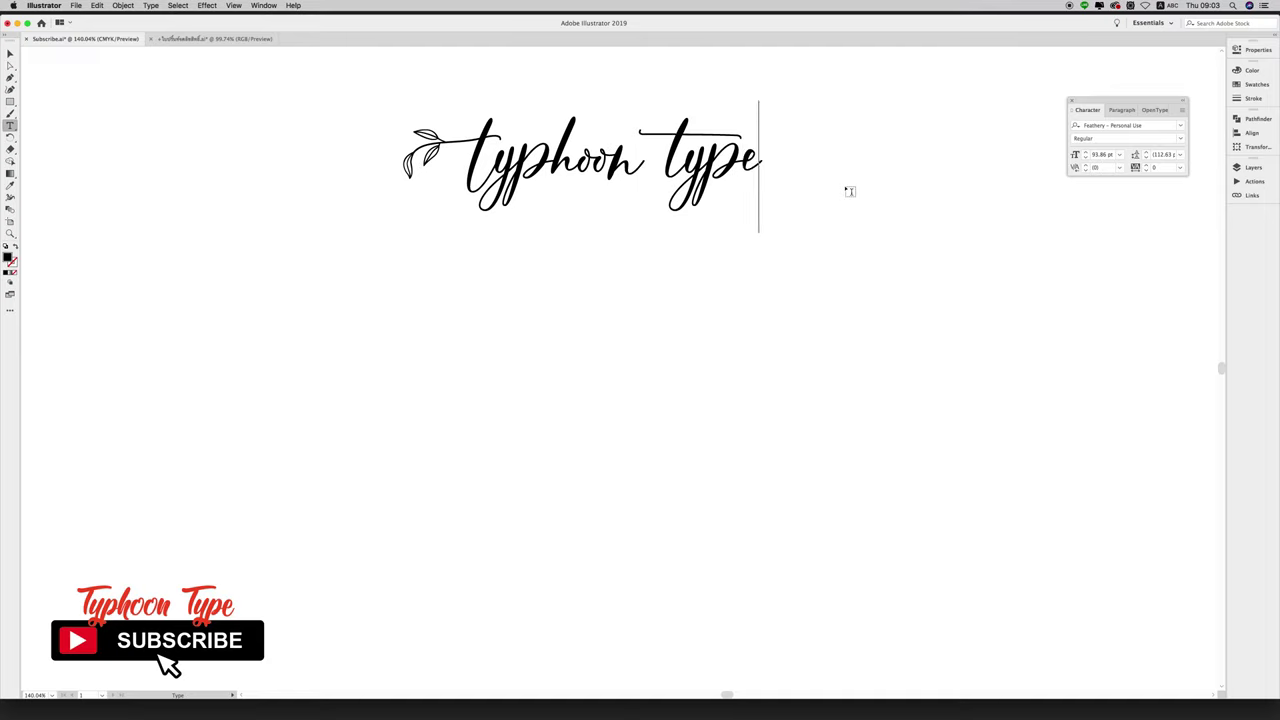
pyautogui.press('Escape')
# - Enlarge the 'typhoon type' headline slightly and deselect it
pyautogui.click(840, 208)
pyautogui.click(723, 206)
pyautogui.moveTo(766, 238); pyautogui.dragTo(789, 243)
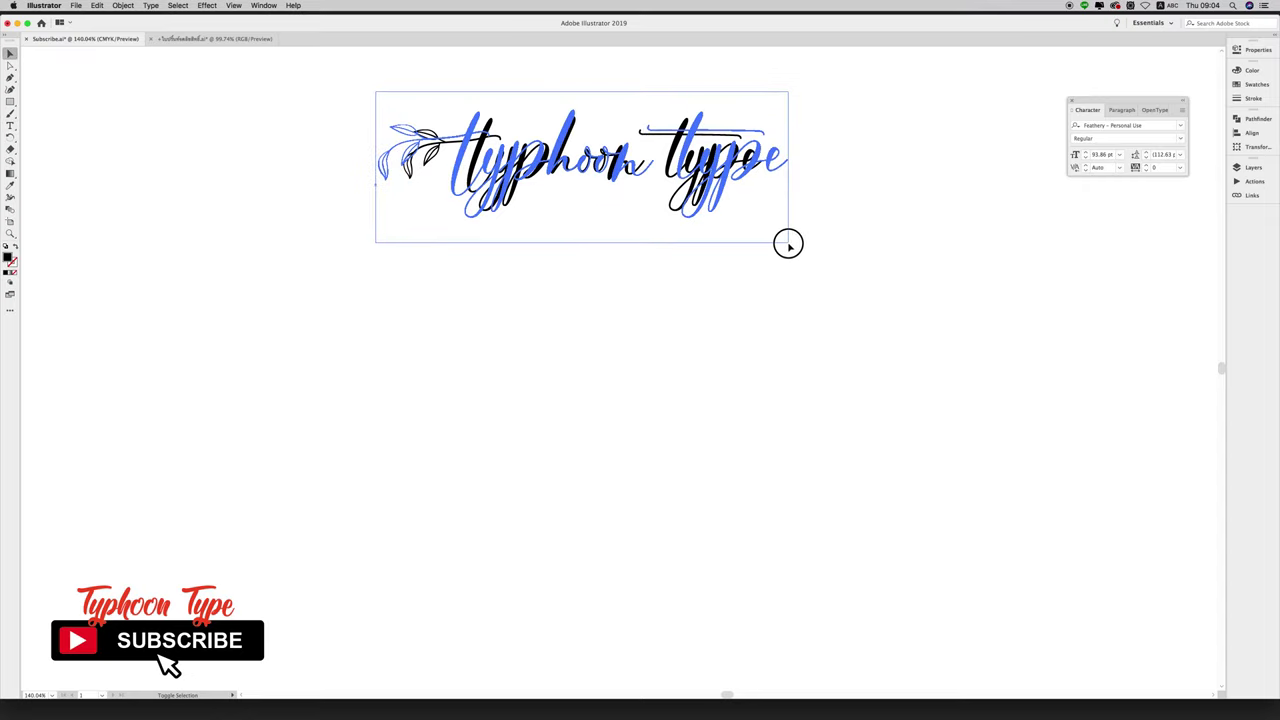
pyautogui.click(900, 258)
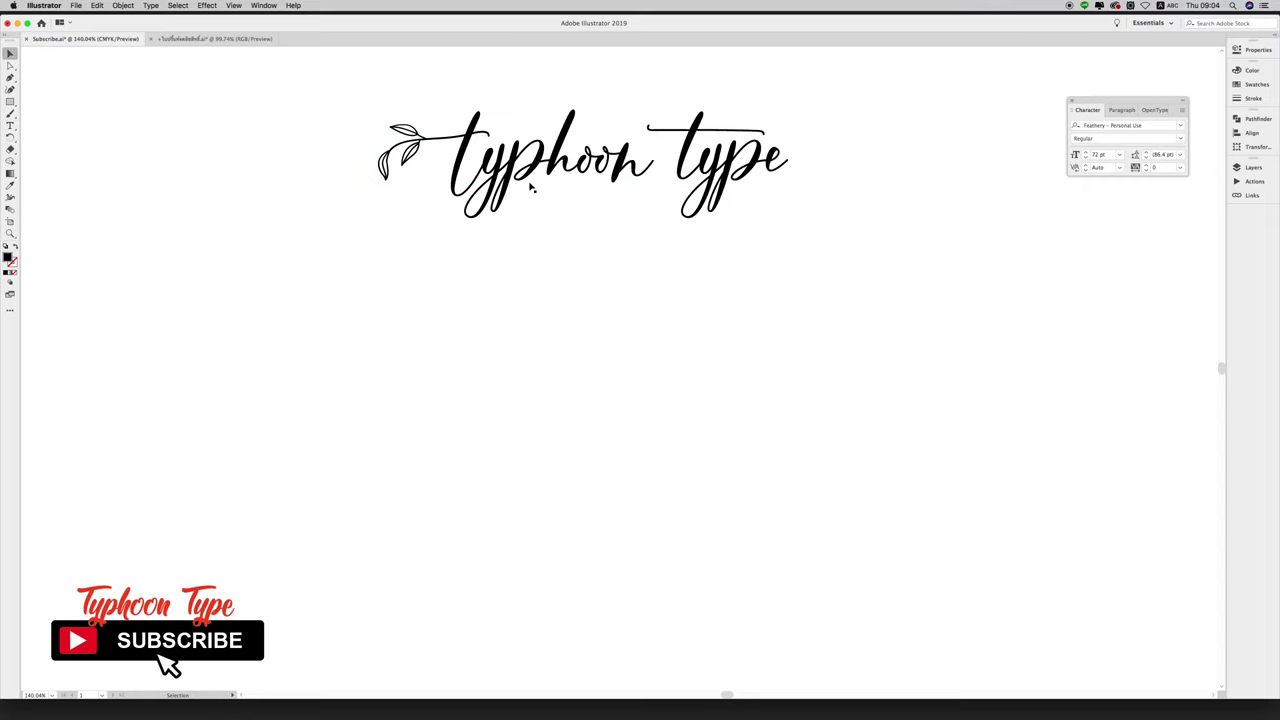
# - Inspect the glyph alternates for the leaf-swash first letter and the t of 'type'
pyautogui.click(10, 125)
pyautogui.moveTo(486, 129); pyautogui.dragTo(360, 131)
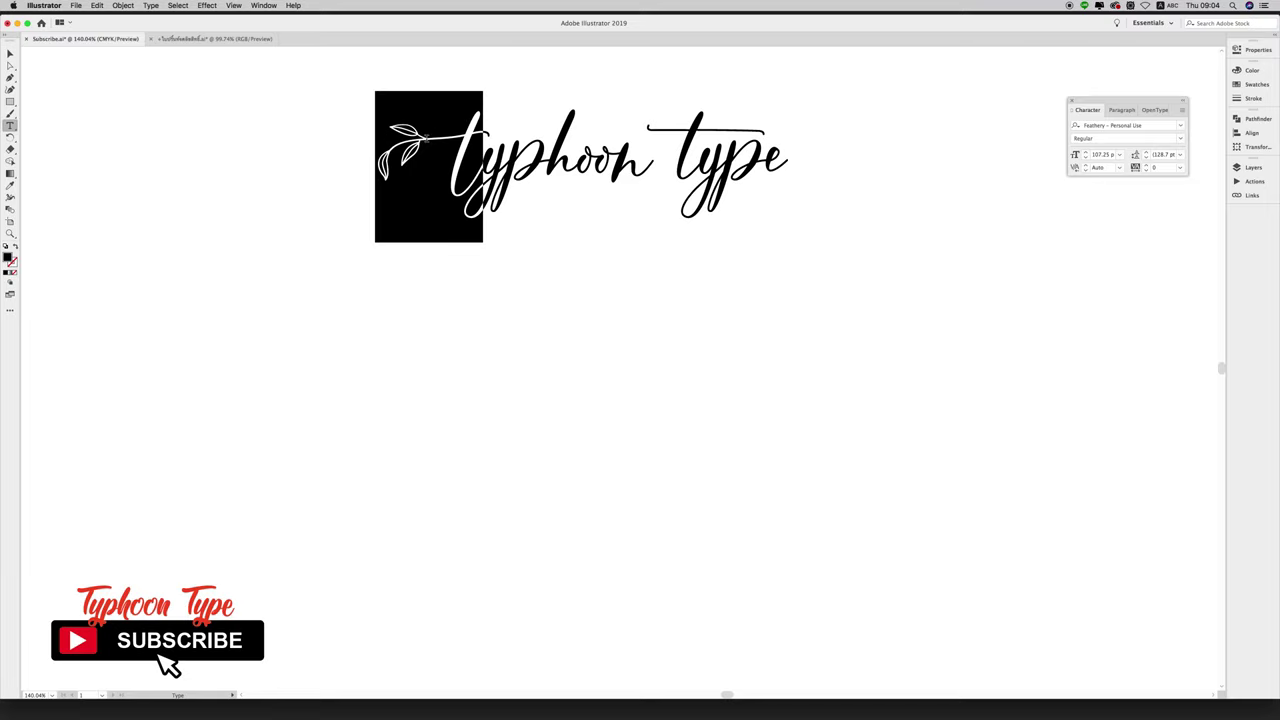
pyautogui.moveTo(703, 124); pyautogui.dragTo(682, 125)
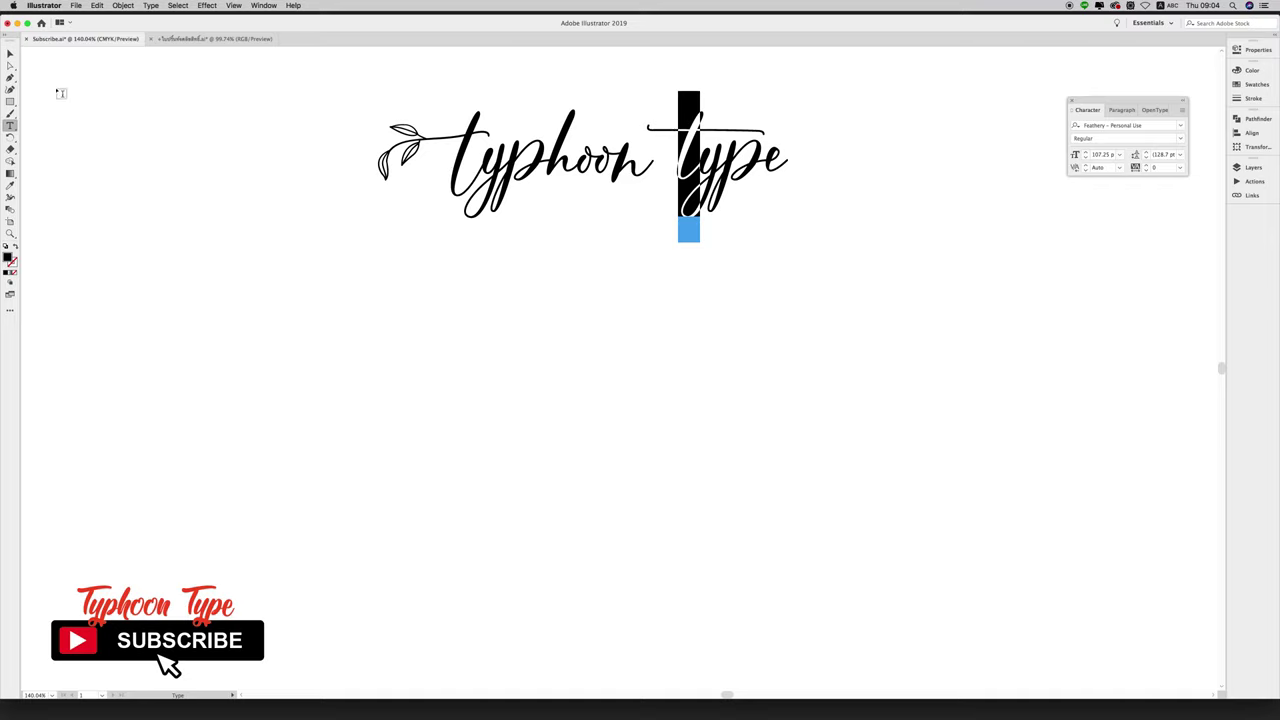
pyautogui.click(10, 54)
pyautogui.click(470, 330)
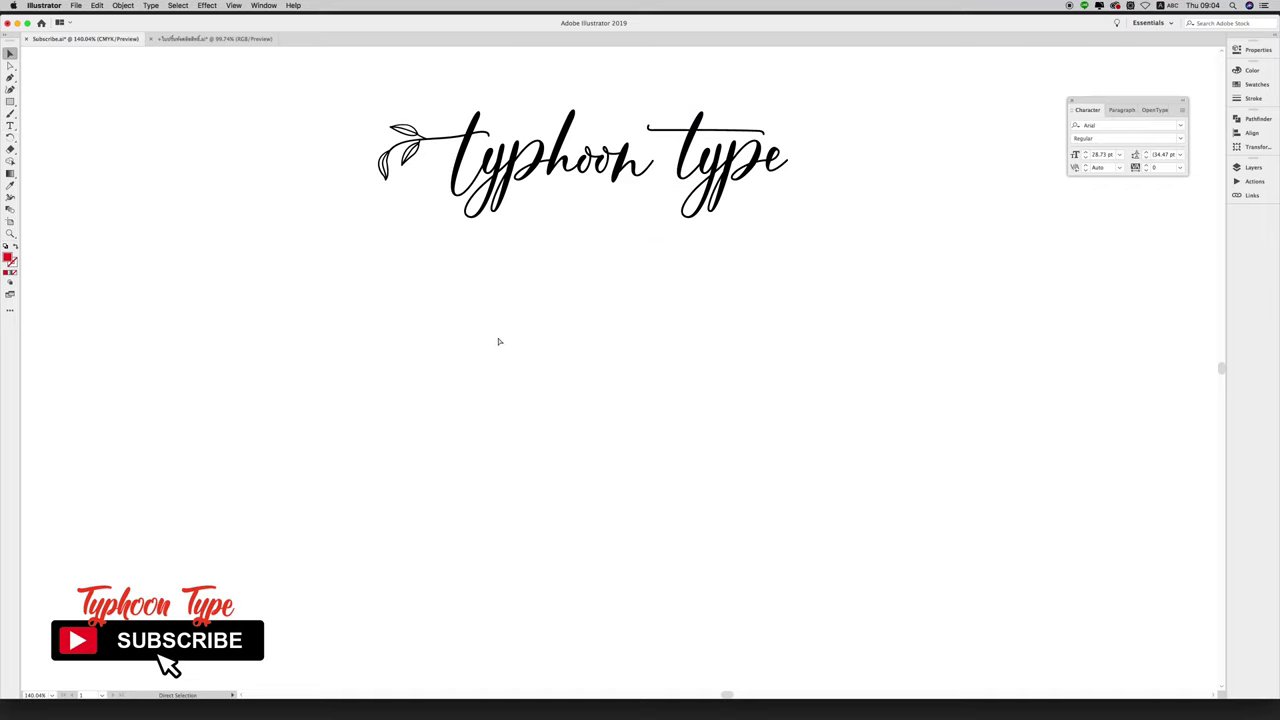
# - Paste the red labels, delete all but 'Capital Letter', and place it left of the headline
pyautogui.hotkey('ctrl', 'v')
pyautogui.moveTo(943, 472); pyautogui.dragTo(600, 358)
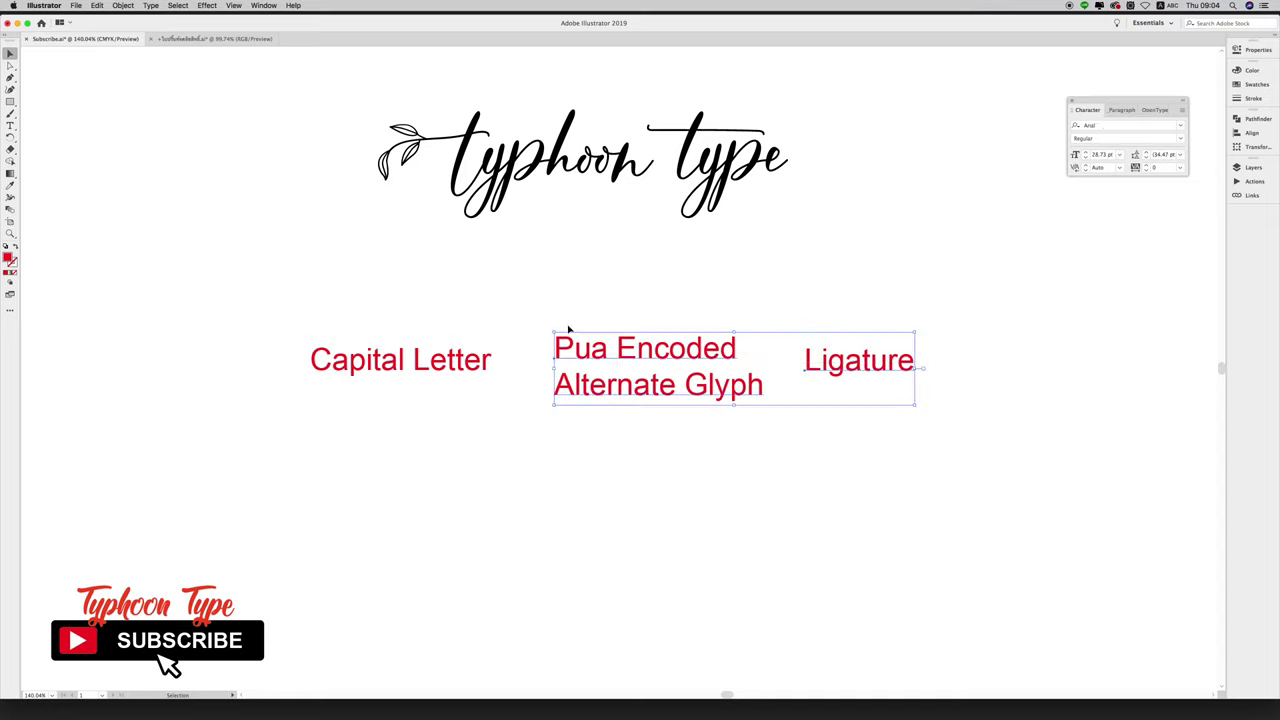
pyautogui.press('Delete')
pyautogui.moveTo(418, 367); pyautogui.dragTo(366, 215)
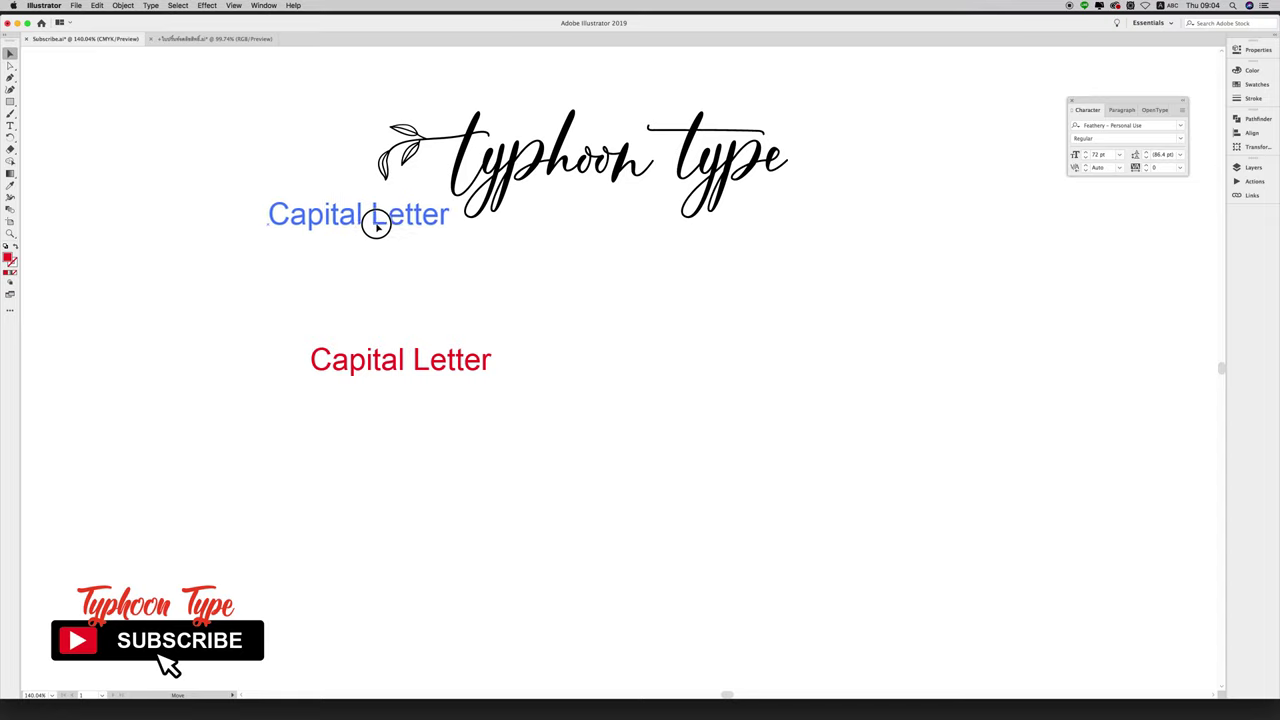
pyautogui.moveTo(549, 321); pyautogui.dragTo(550, 322)
pyautogui.click(551, 322)
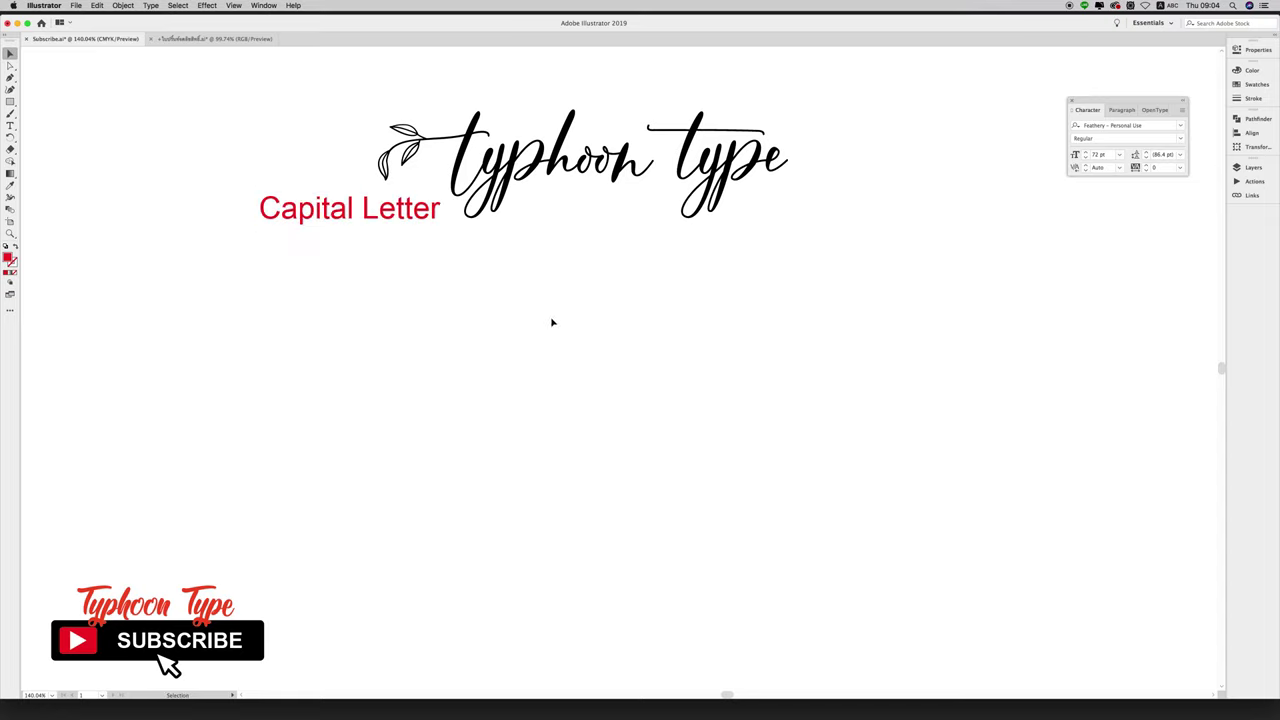
pyautogui.click(10, 101)
# - Draw a red stroke line from the Capital Letter label toward the t of 'typhoon'
pyautogui.press('x')
pyautogui.click(10, 77)
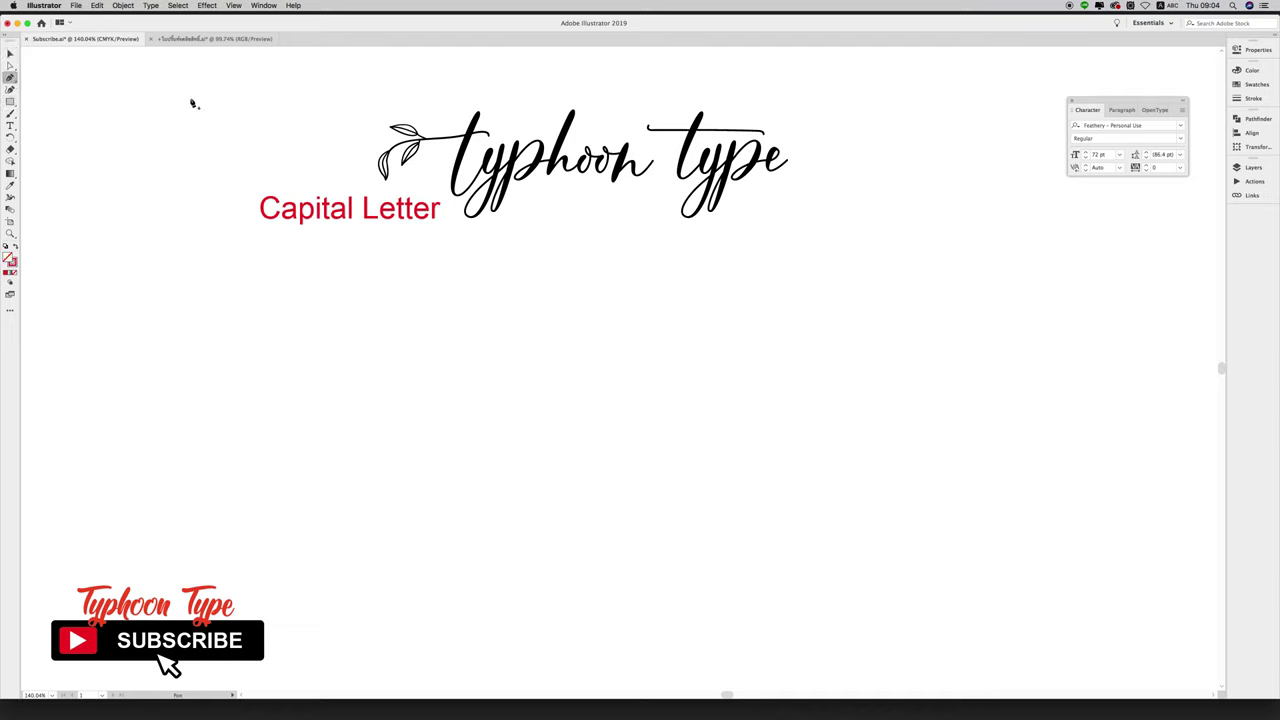
pyautogui.click(411, 199)
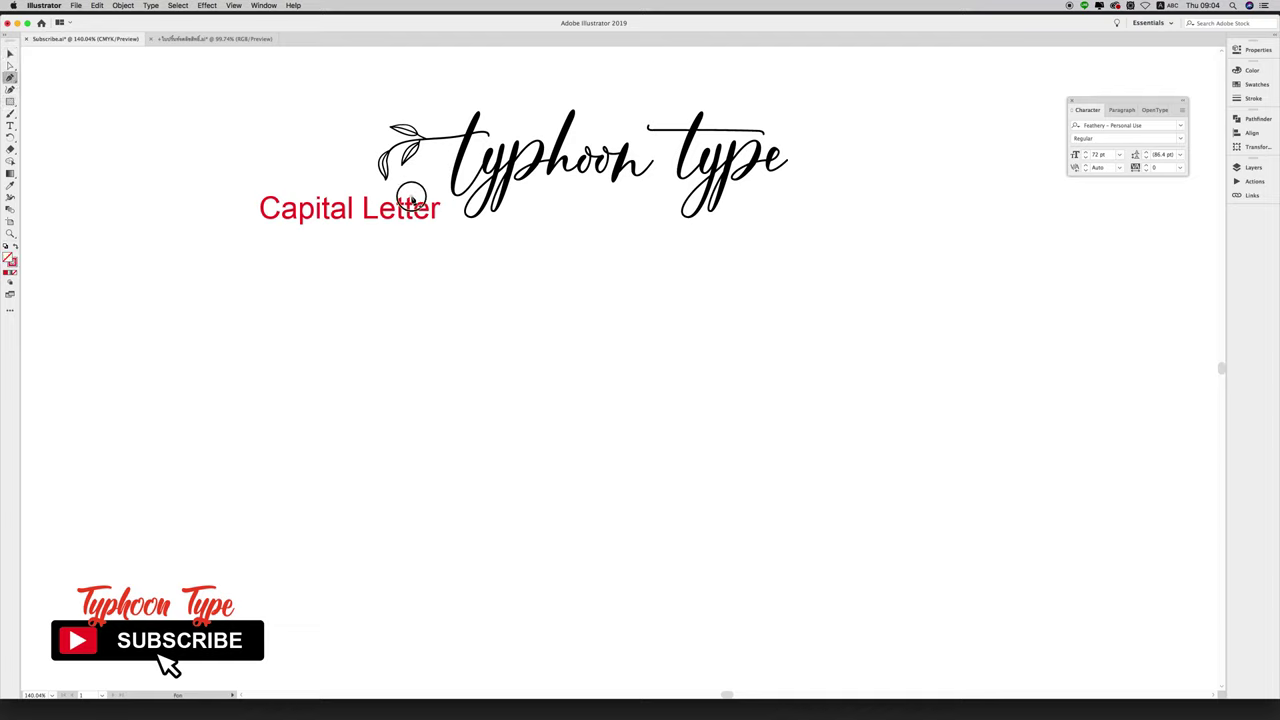
pyautogui.click(465, 149)
# - Draw a red ellipse around the leaf swash at the start of the headline
pyautogui.moveTo(10, 101); pyautogui.dragTo(40, 120)
pyautogui.moveTo(343, 105); pyautogui.dragTo(457, 190)
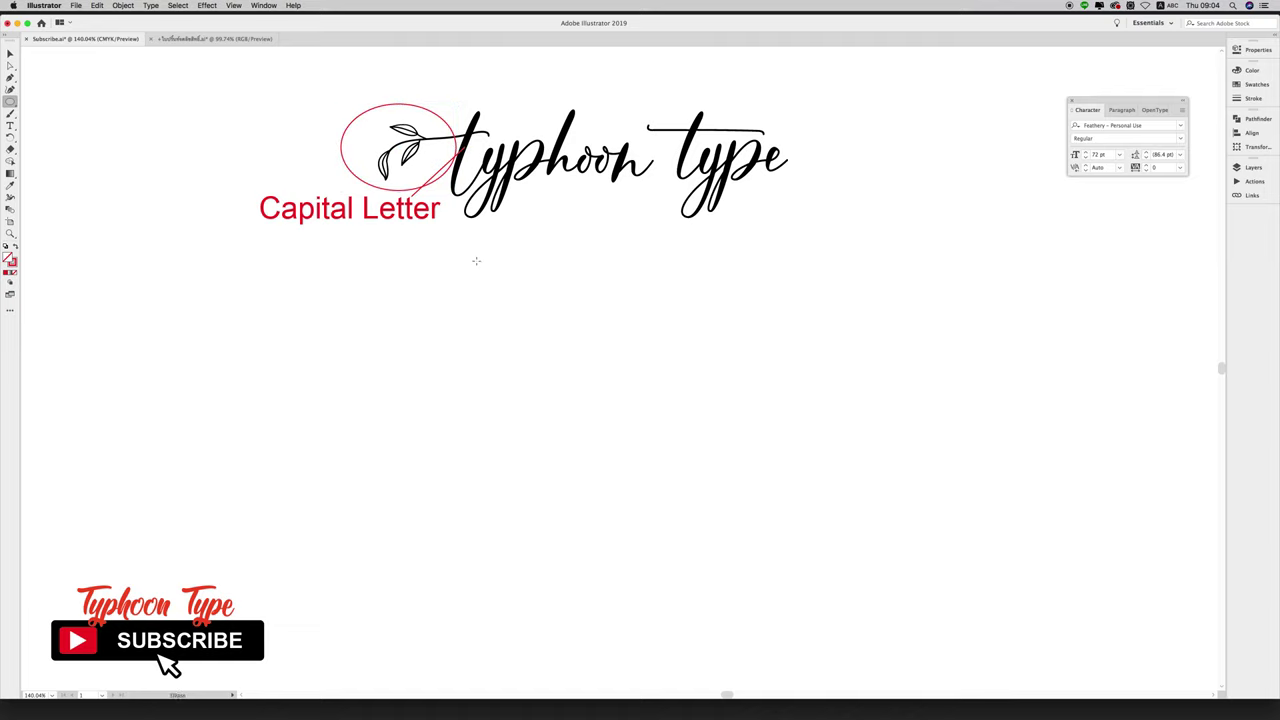
pyautogui.press('v')
pyautogui.press('t')
pyautogui.click(787, 153)
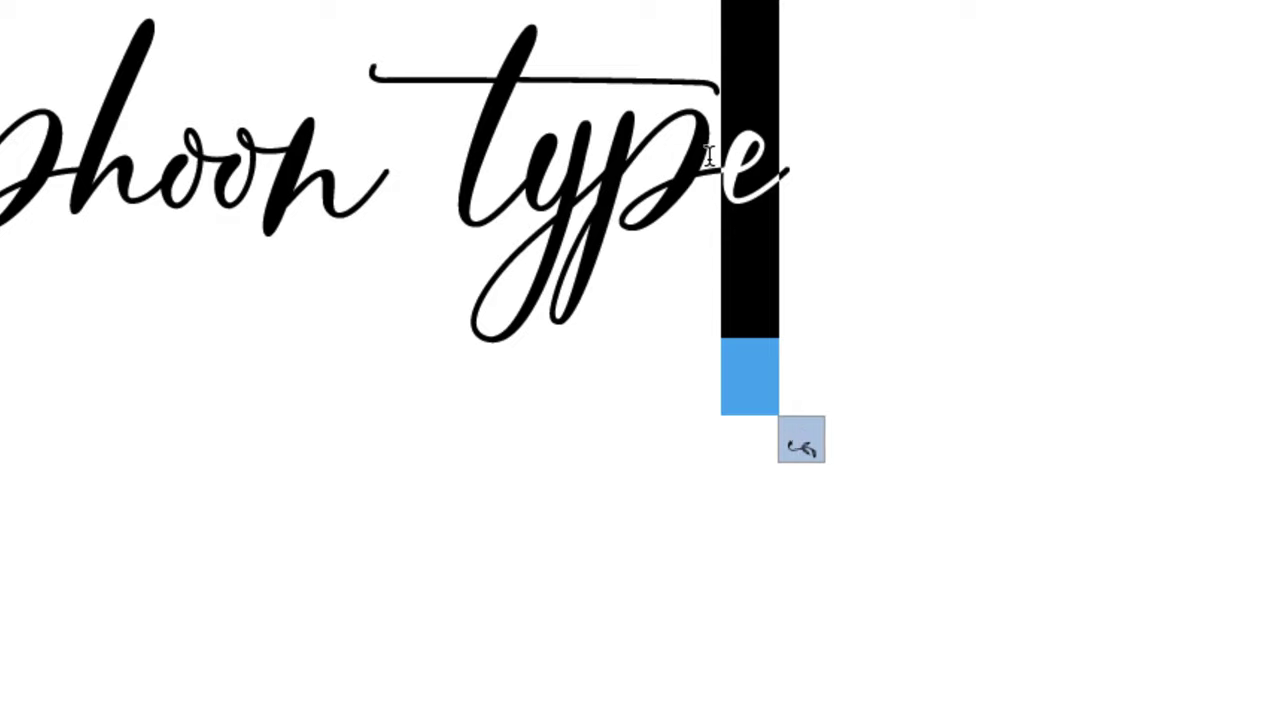
pyautogui.moveTo(708, 155); pyautogui.dragTo(604, 157)
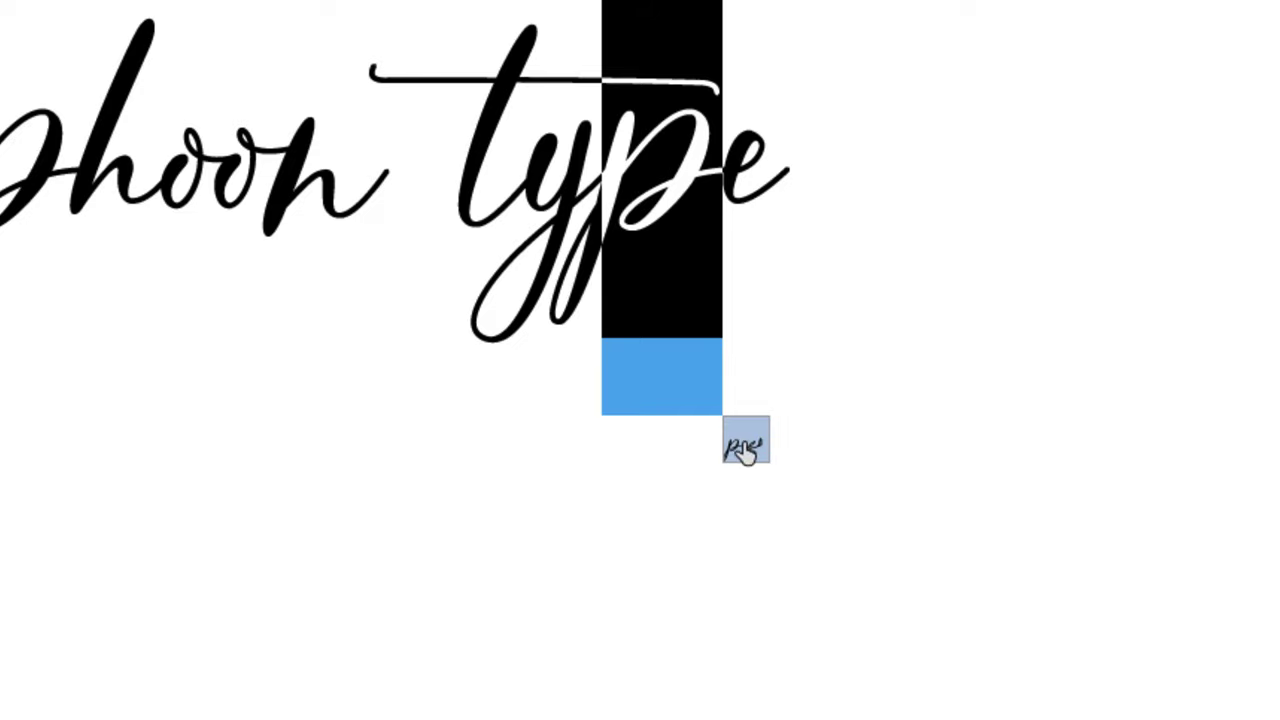
pyautogui.moveTo(582, 172); pyautogui.dragTo(534, 172)
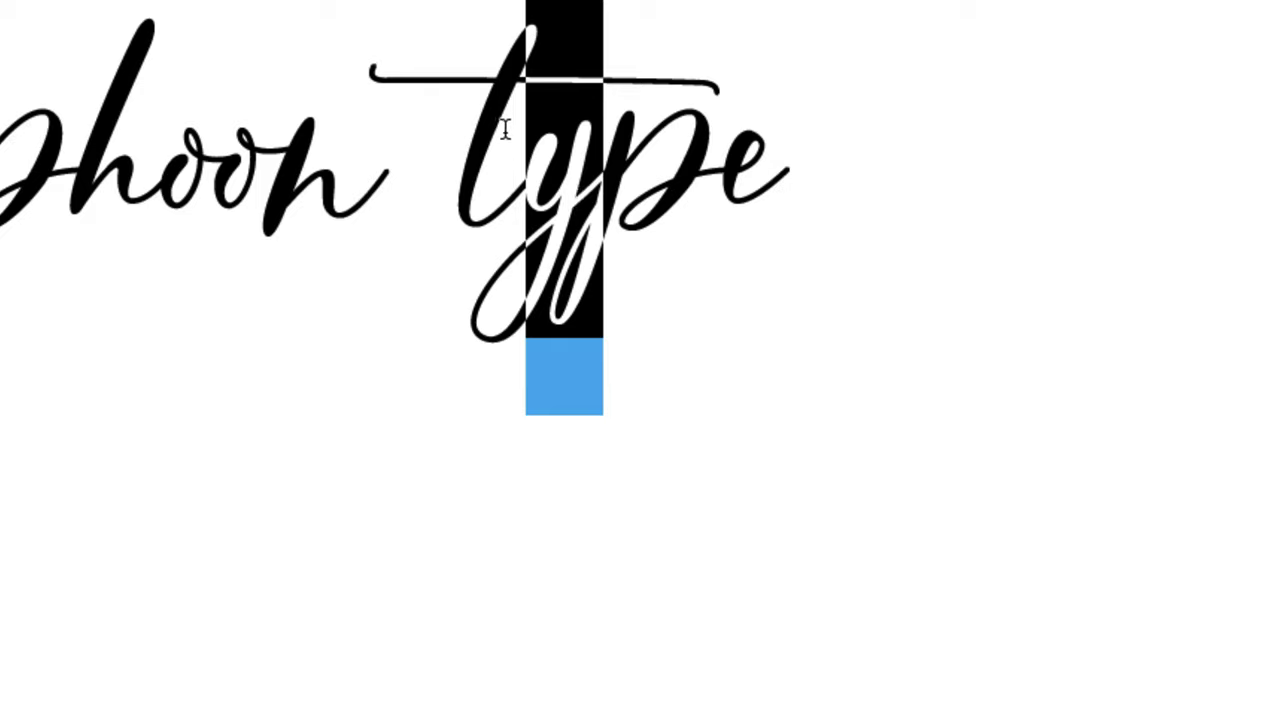
pyautogui.moveTo(505, 128); pyautogui.dragTo(480, 160)
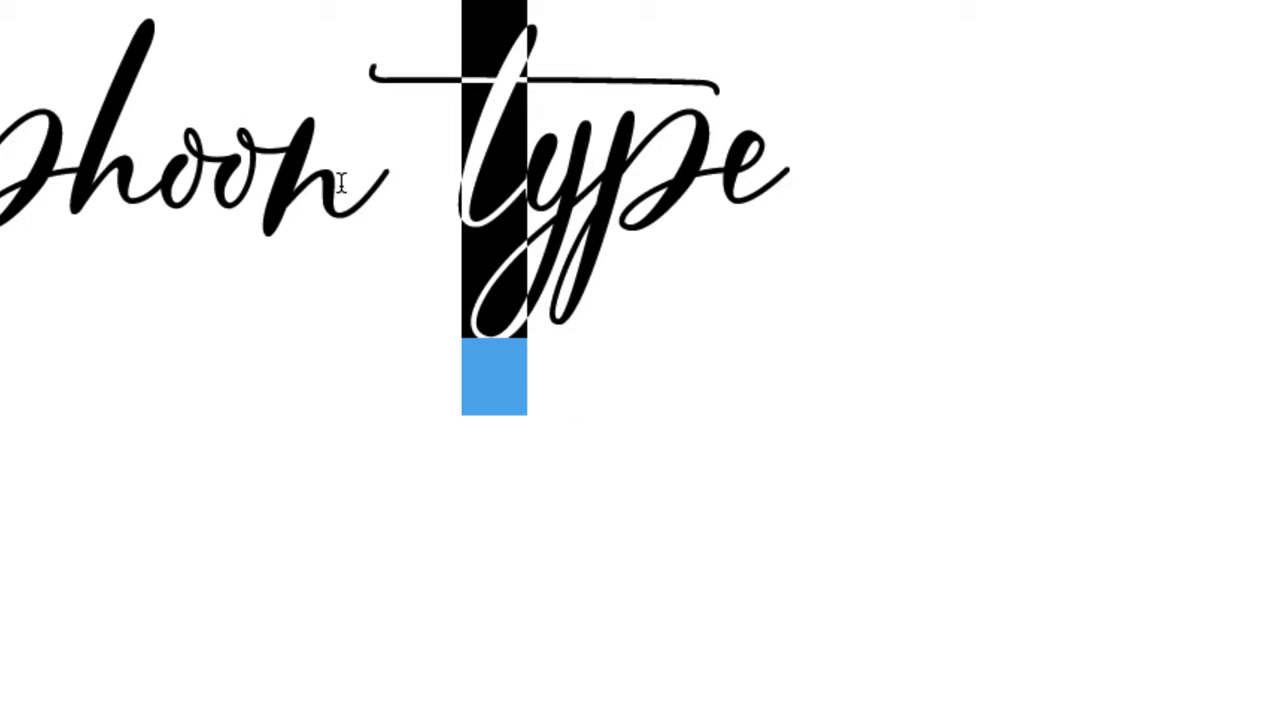
pyautogui.moveTo(341, 183); pyautogui.dragTo(298, 182)
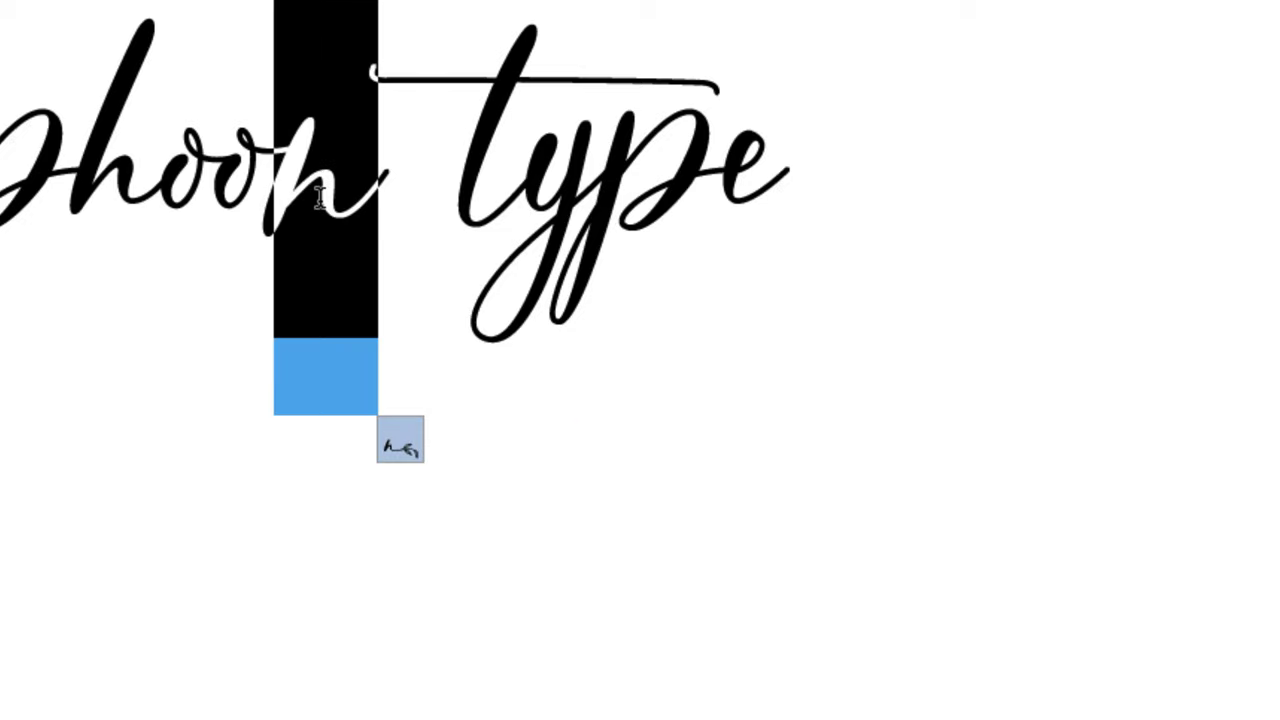
pyautogui.moveTo(300, 220); pyautogui.dragTo(518, 455)
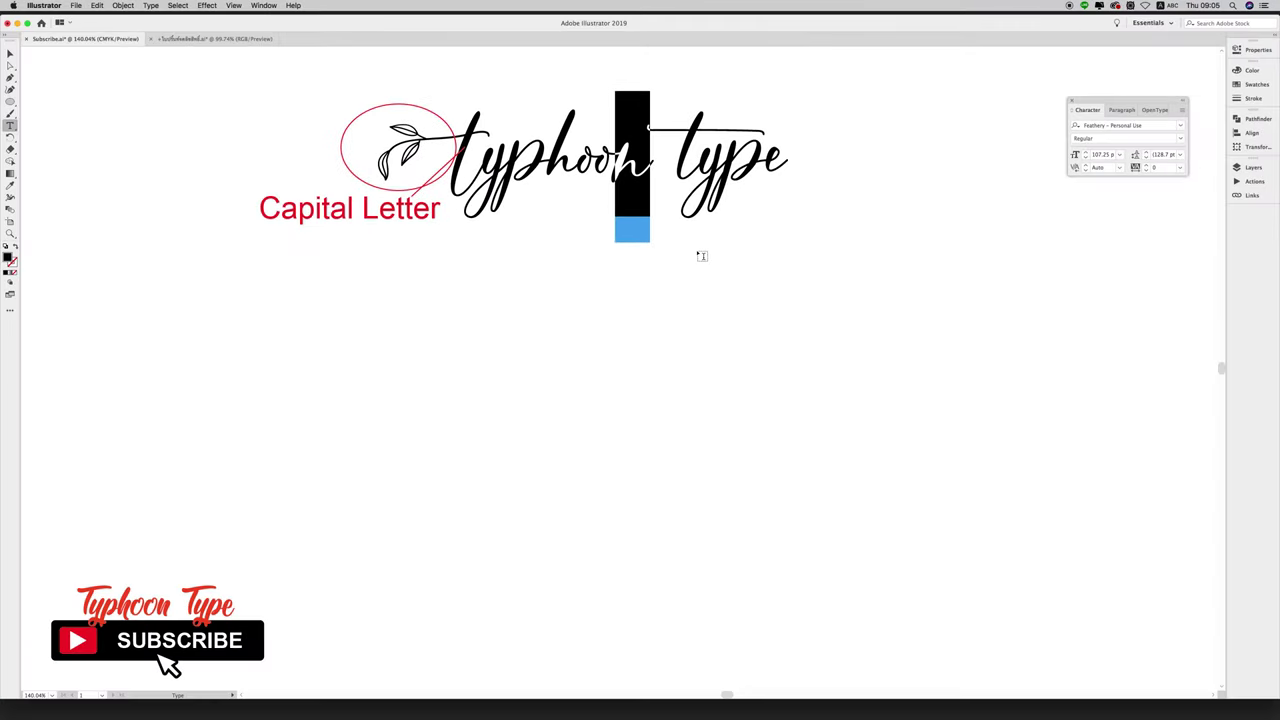
# - Swap the final e of 'type' for its leaf swash alternate and deselect the heading
pyautogui.moveTo(786, 155); pyautogui.dragTo(766, 155)
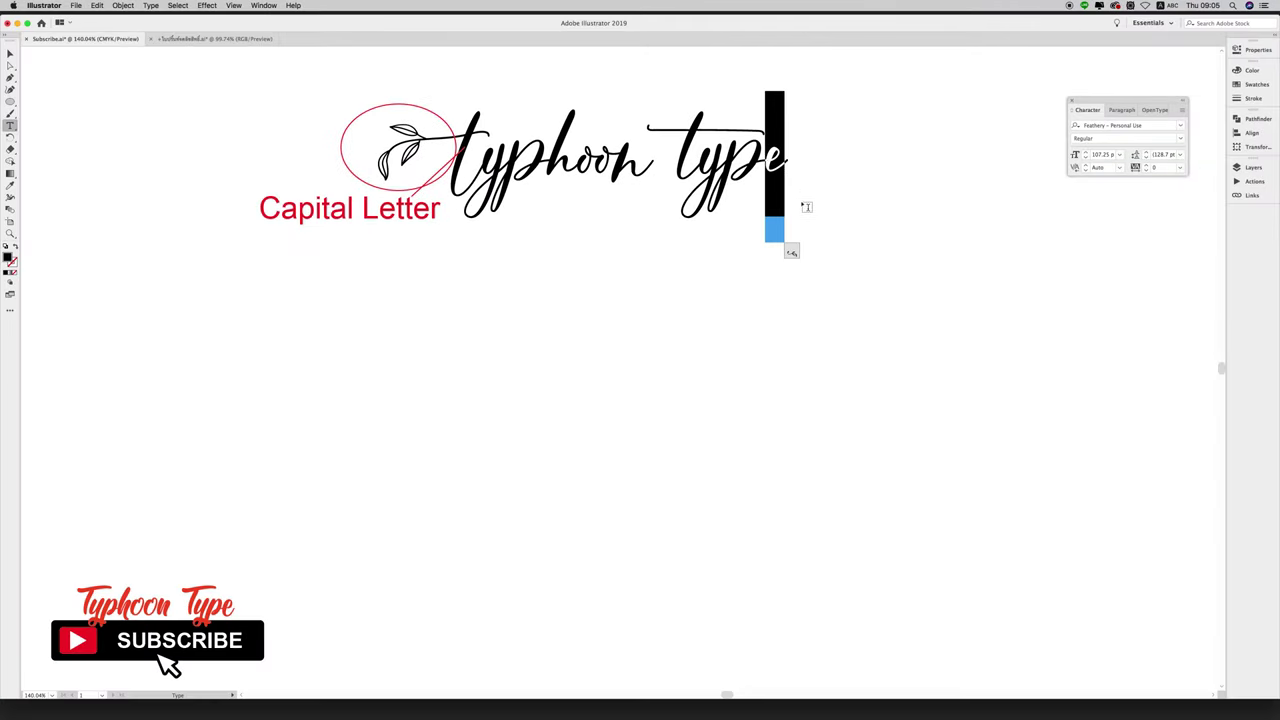
pyautogui.click(792, 258)
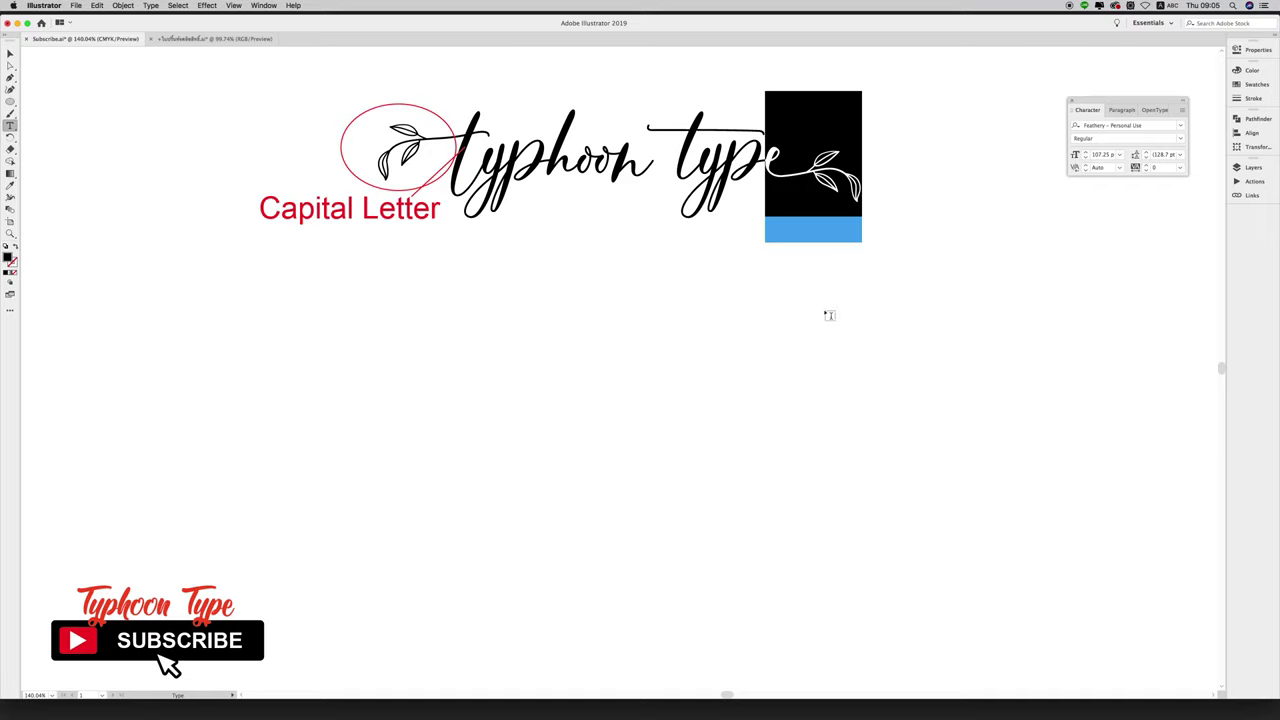
pyautogui.press('Escape')
pyautogui.keyDown('super'); pyautogui.click(820, 312); pyautogui.keyUp('super')
pyautogui.press('v')
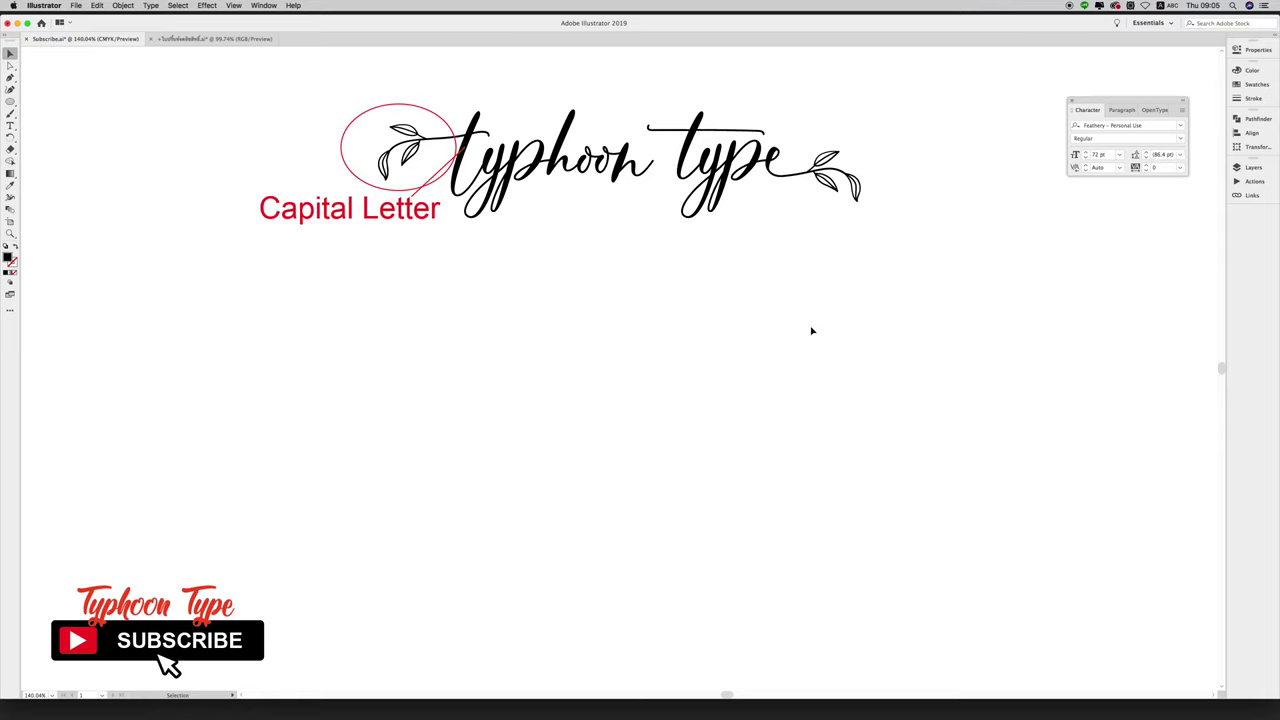
pyautogui.press('a')
# - Create a new text line under Capital Letter, enlarge it to about 82 pt, and select its text
pyautogui.press('t')
pyautogui.click(386, 303)
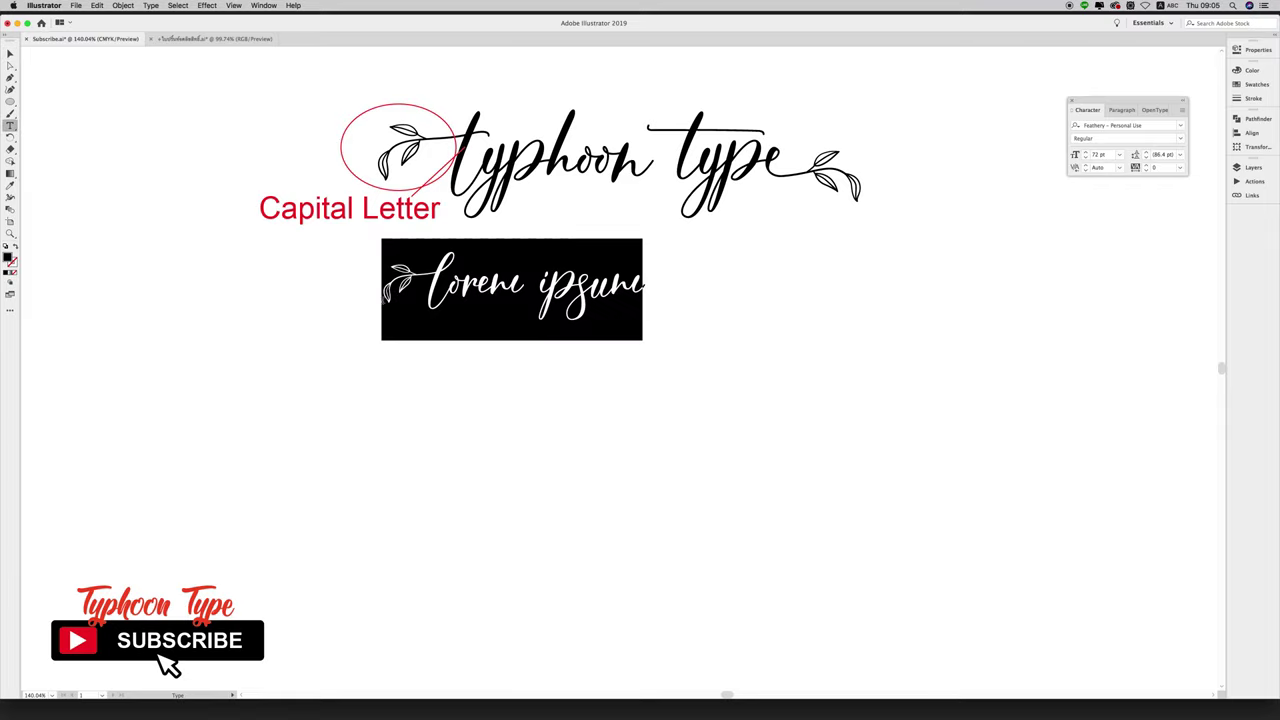
pyautogui.click(10, 54)
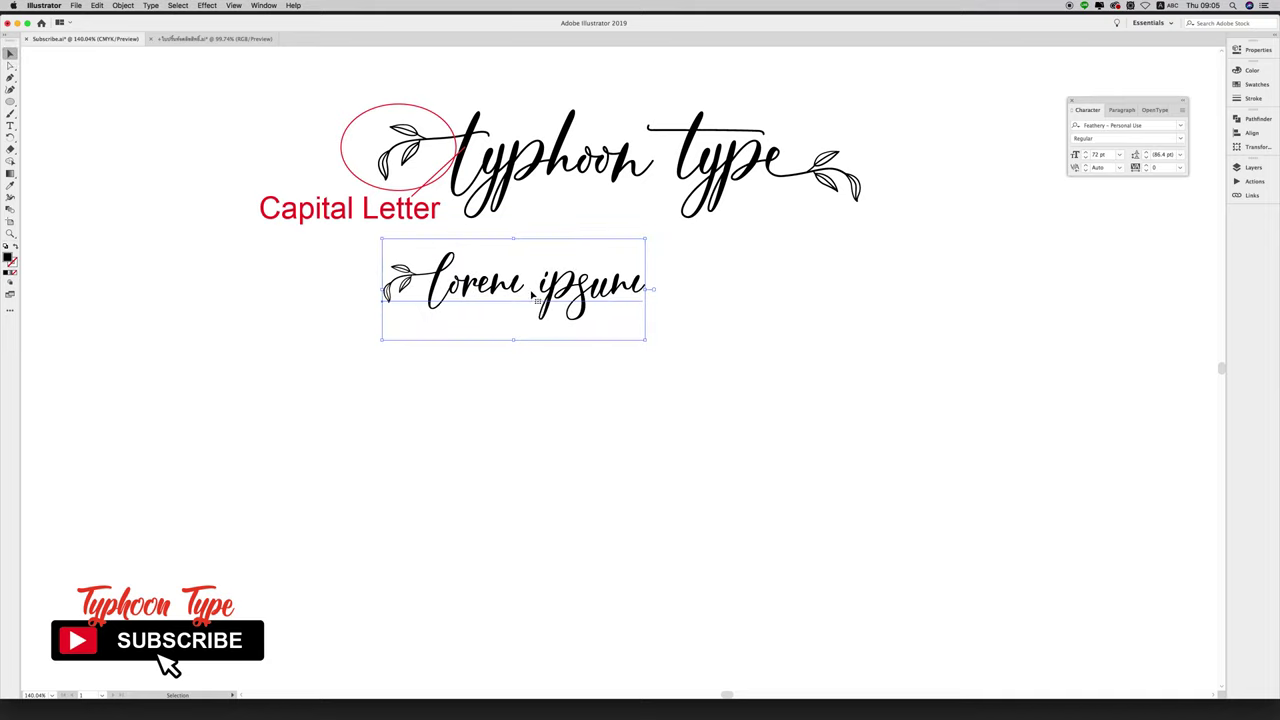
pyautogui.moveTo(537, 297); pyautogui.dragTo(415, 308)
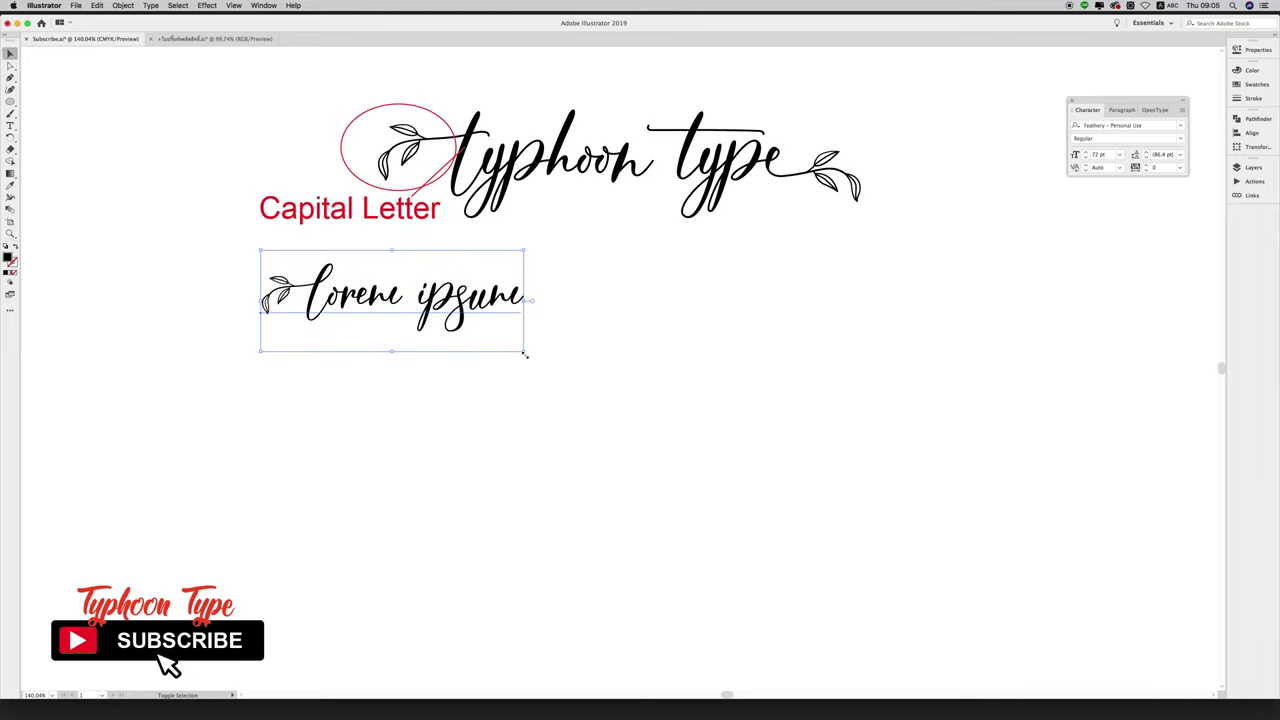
pyautogui.moveTo(523, 355); pyautogui.dragTo(560, 365)
pyautogui.doubleClick(483, 310)
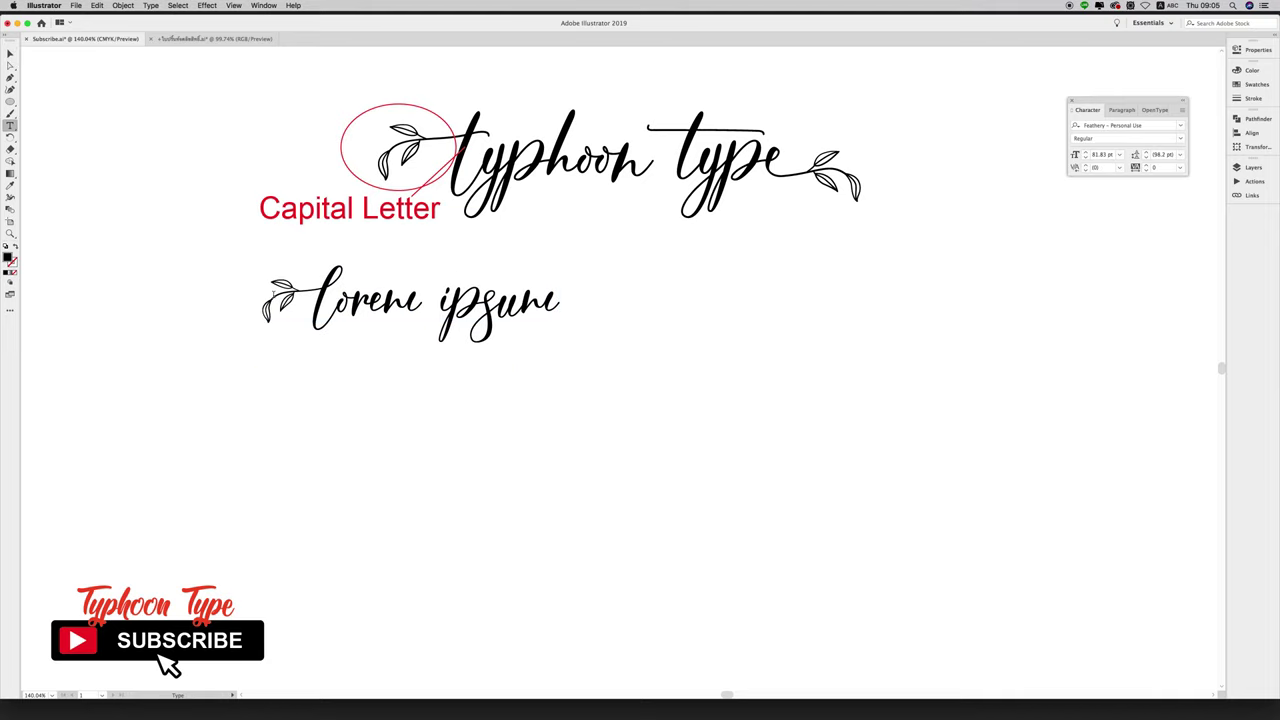
pyautogui.moveTo(262, 305); pyautogui.dragTo(622, 321)
# - Type 'ff f f' and tighten the last pair to -120 tracking so the f's join
pyautogui.write('f')
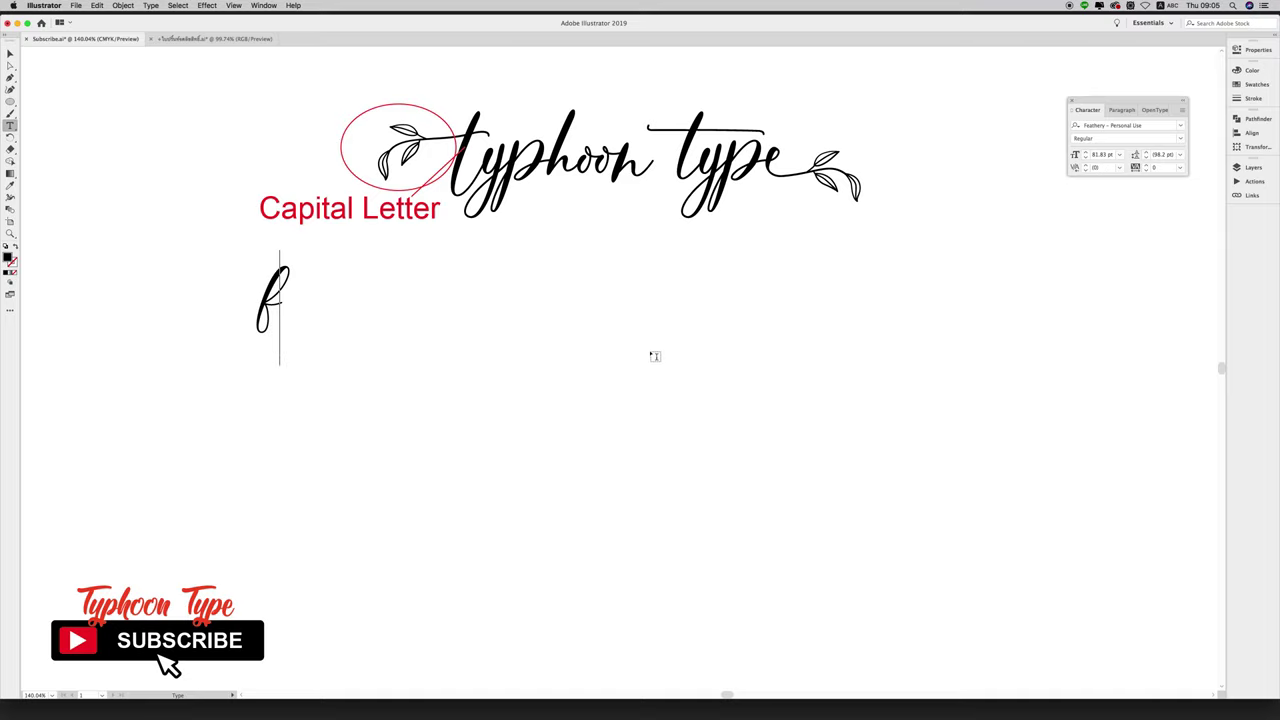
pyautogui.write('f')
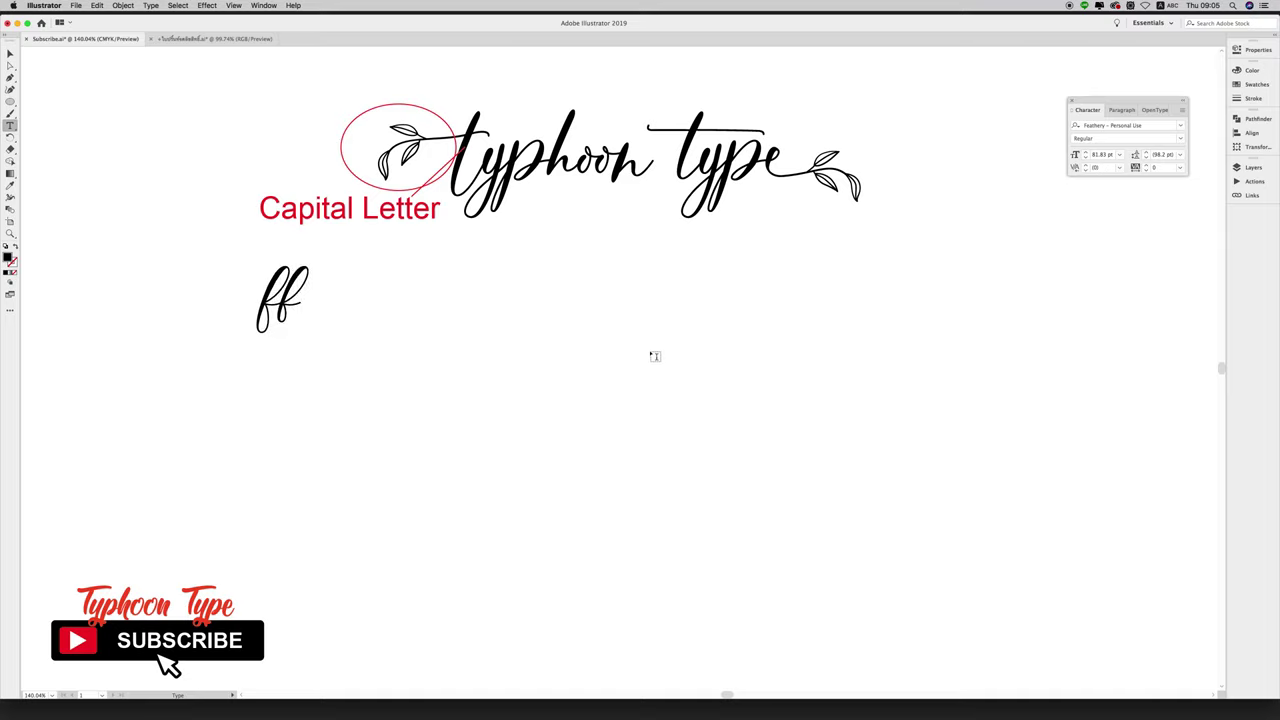
pyautogui.write(' f f')
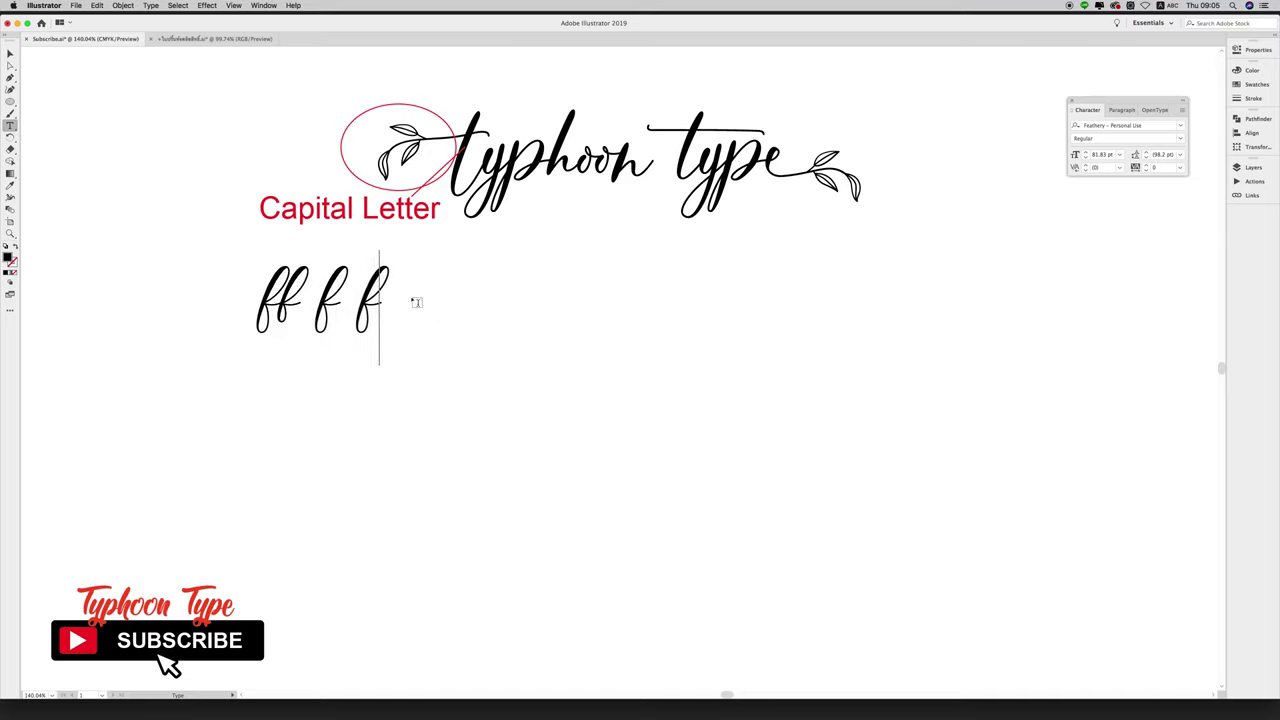
pyautogui.moveTo(321, 294); pyautogui.dragTo(403, 301)
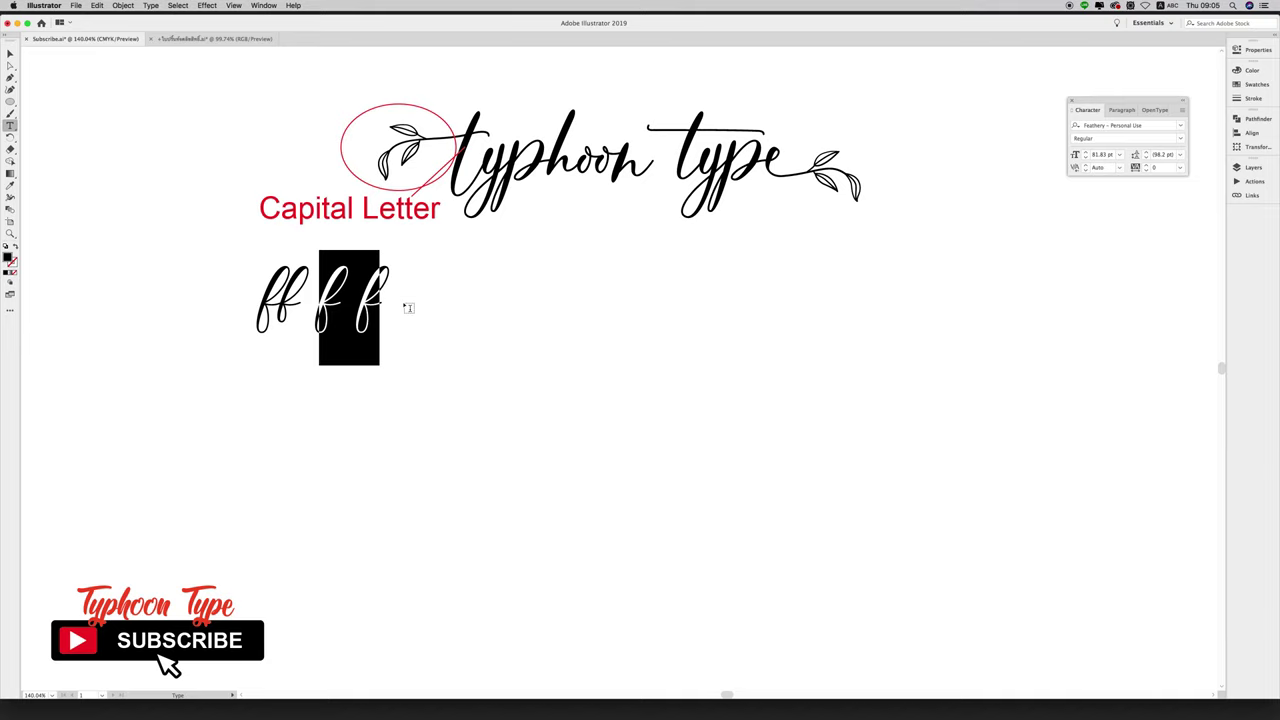
pyautogui.hotkey('alt', 'Left')
pyautogui.hotkey('alt', 'Left')
pyautogui.hotkey('alt', 'Left')
pyautogui.hotkey('alt', 'Left')
pyautogui.hotkey('alt', 'Left')
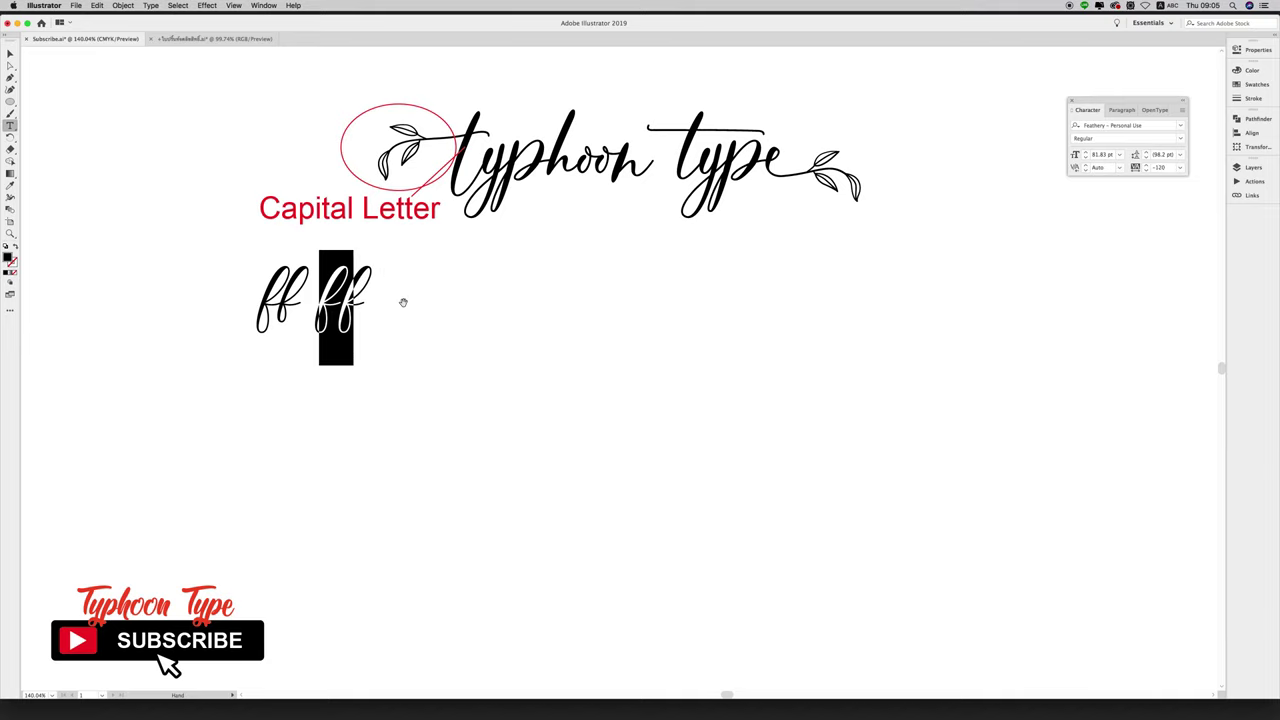
pyautogui.hotkey('alt', 'Left')
pyautogui.click(408, 307)
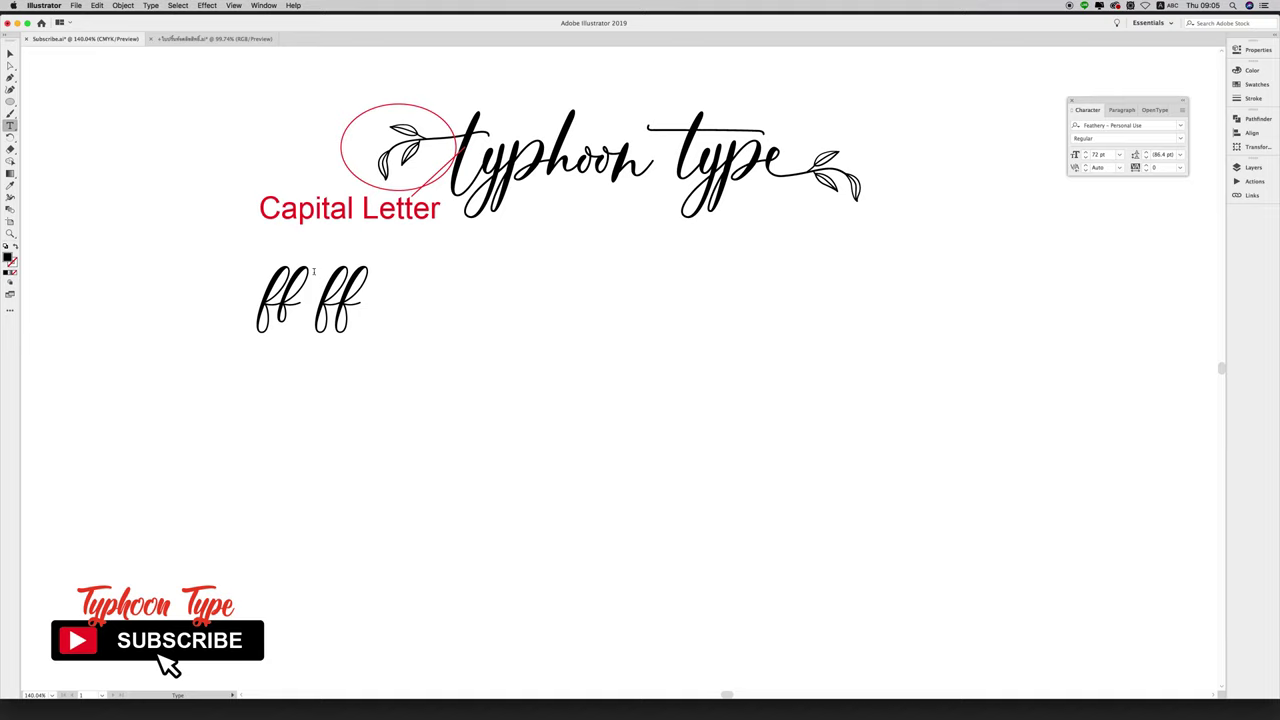
# - Duplicate the ff ff line to the right and retype the copy as 'oo o o'
pyautogui.click(416, 337)
pyautogui.press('v')
pyautogui.moveTo(340, 316); pyautogui.dragTo(611, 331)
pyautogui.press('t')
pyautogui.click(476, 300)
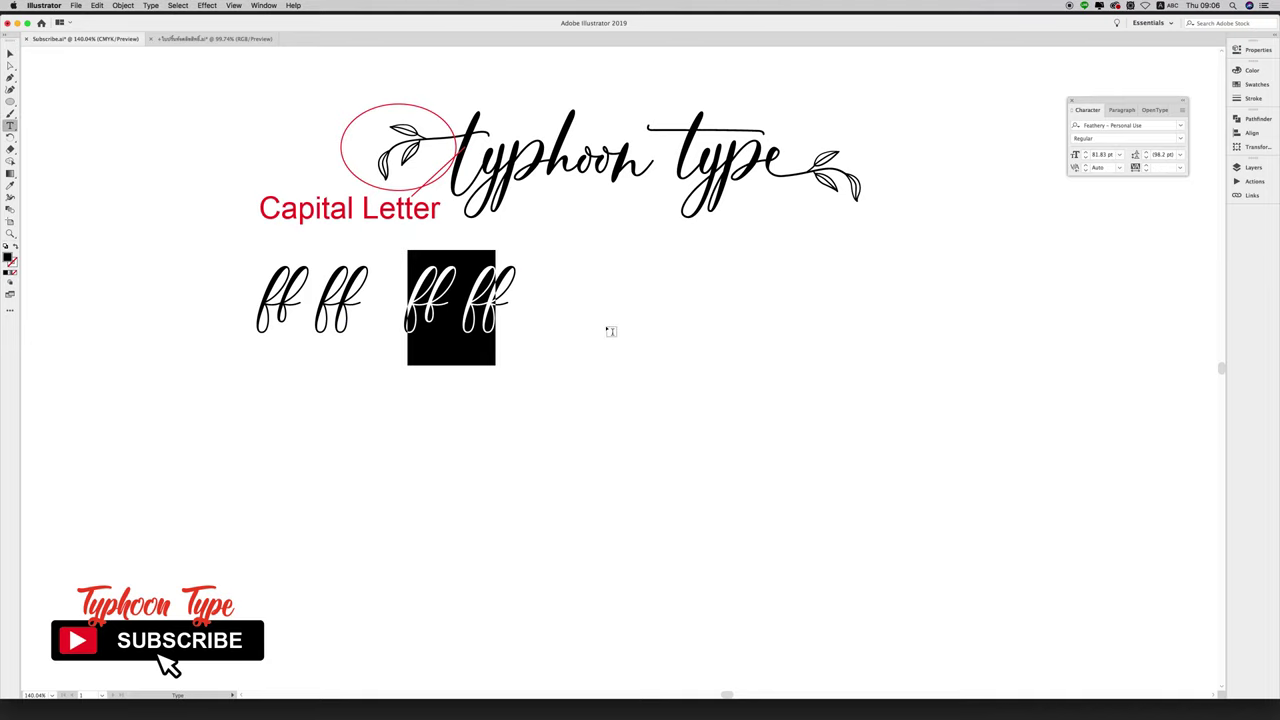
pyautogui.write('oo')
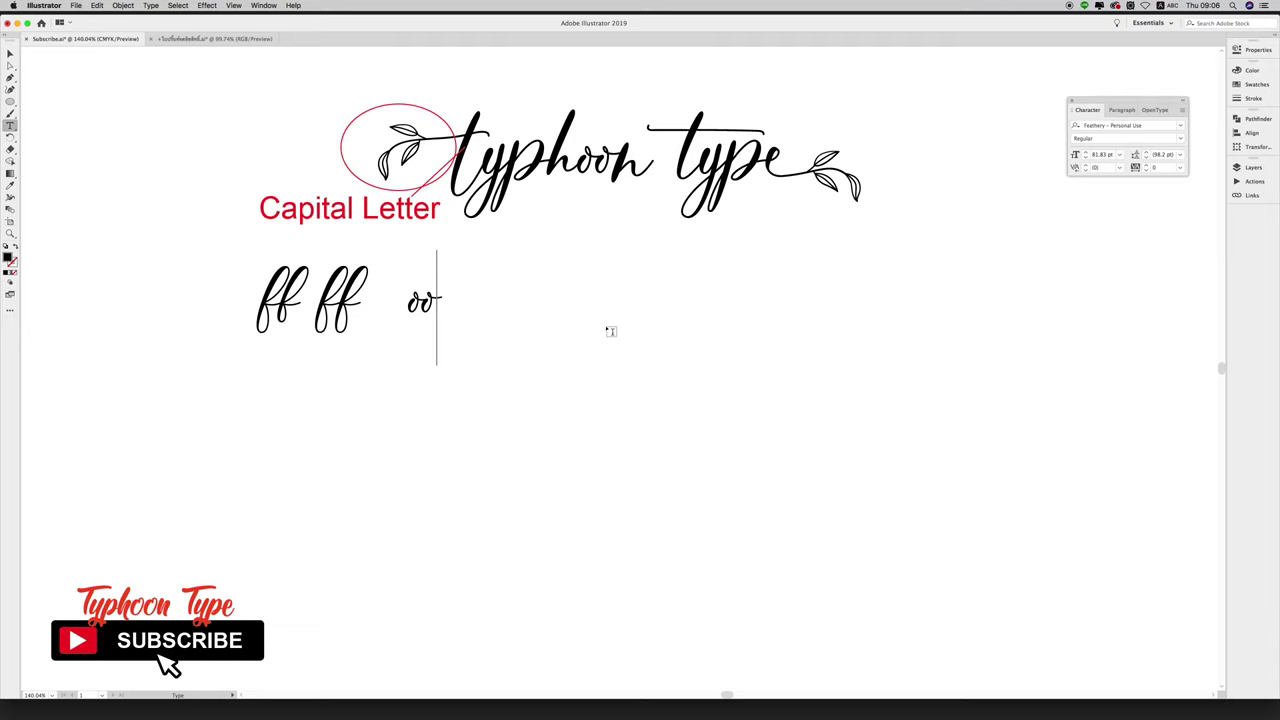
pyautogui.write(' o')
pyautogui.write(' o')
# - Tighten the last o o pair until joined, shift 'oo oo' left, and select both lines
pyautogui.hotkey('shift', 'Left')
pyautogui.hotkey('shift', 'Left')
pyautogui.hotkey('shift', 'Left')
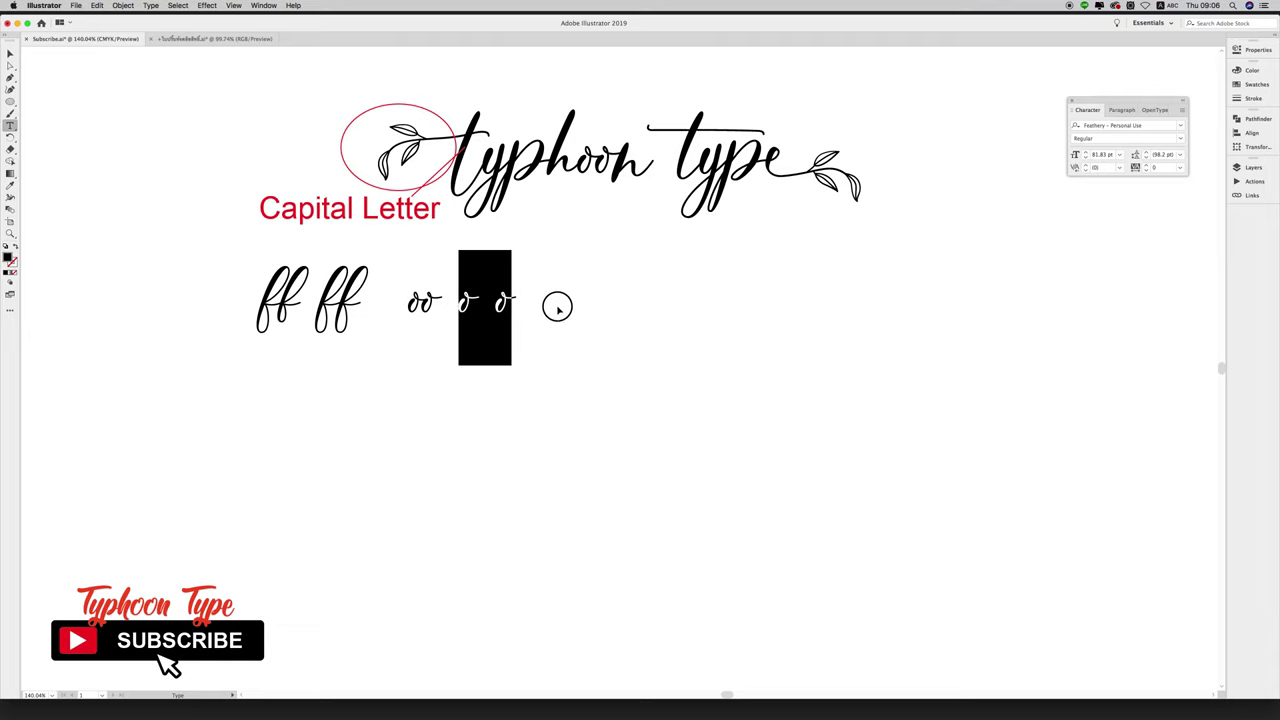
pyautogui.hotkey('alt', 'Left')
pyautogui.hotkey('alt', 'Left')
pyautogui.hotkey('alt', 'Left')
pyautogui.hotkey('alt', 'Left')
pyautogui.hotkey('alt', 'Left')
pyautogui.hotkey('alt', 'Left')
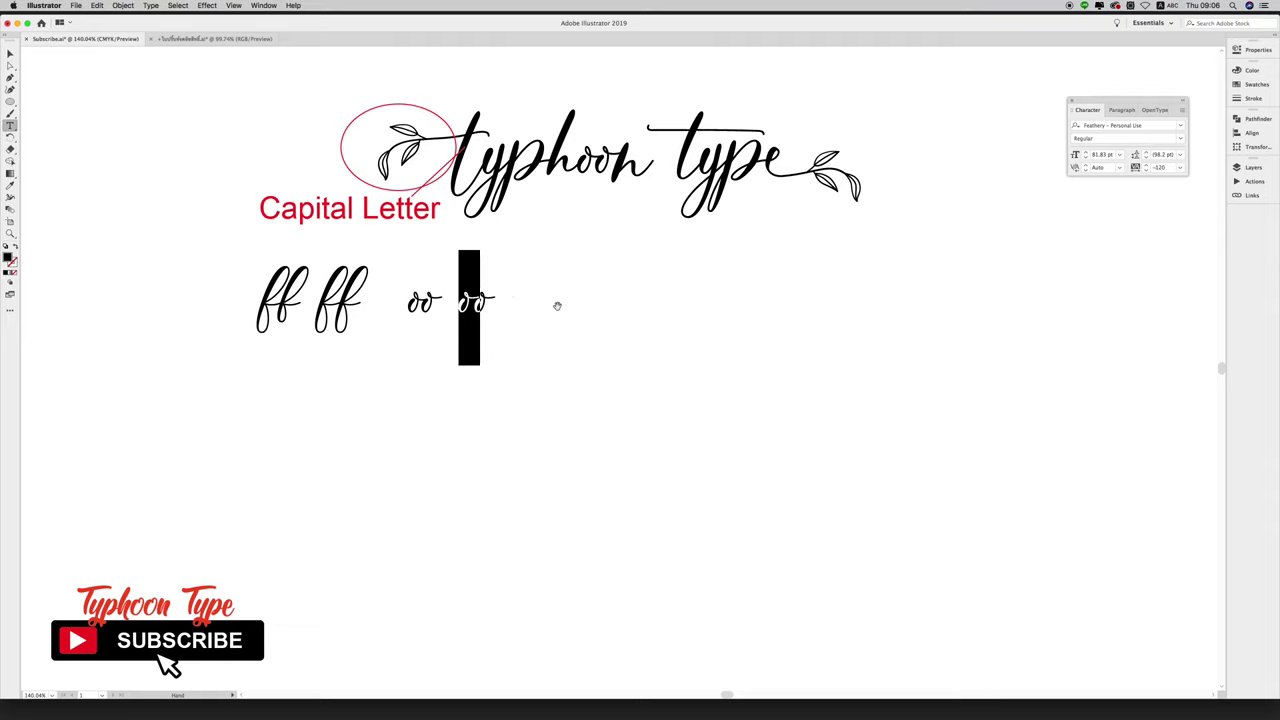
pyautogui.hotkey('alt', 'Left')
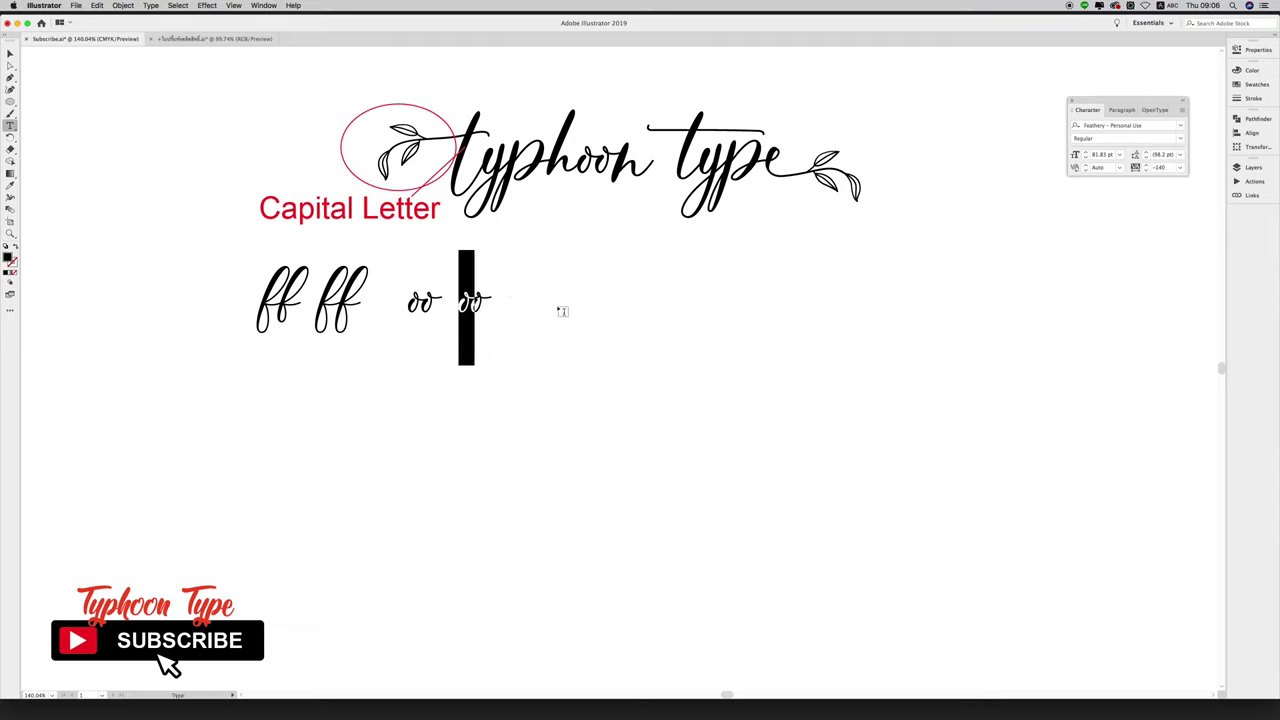
pyautogui.keyDown('ctrl'); pyautogui.click(560, 324); pyautogui.keyUp('ctrl')
pyautogui.press('v')
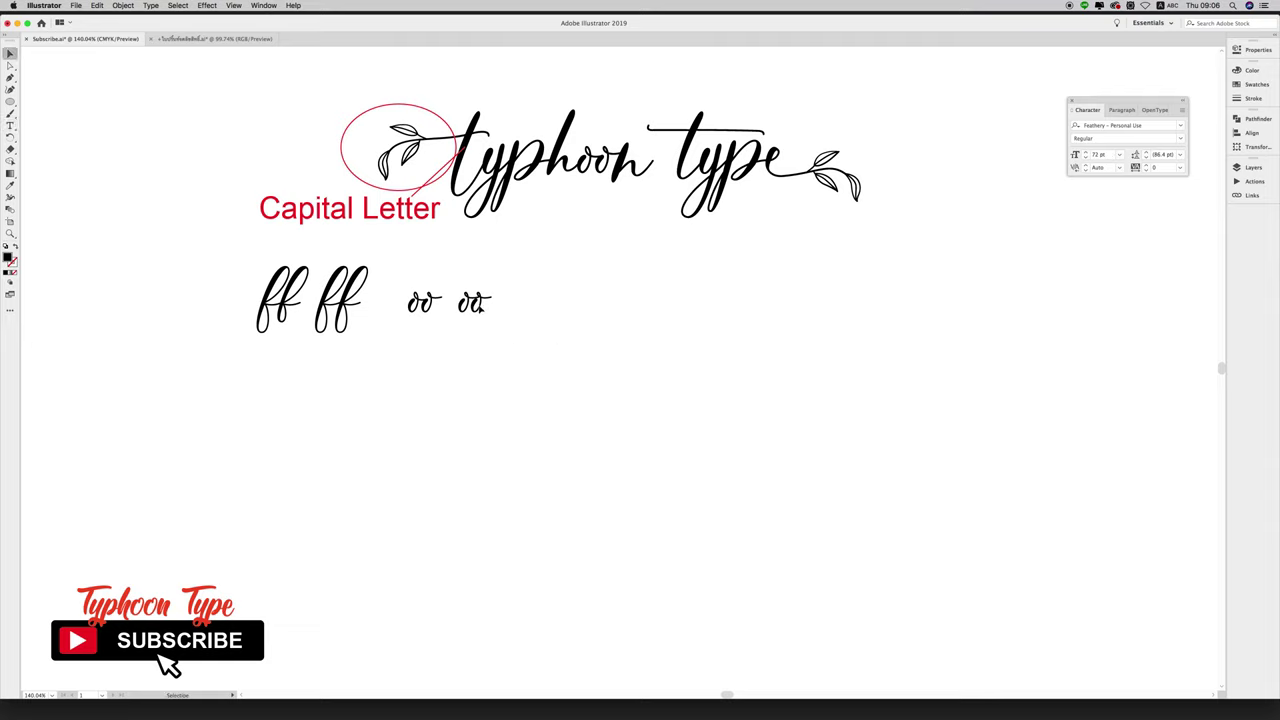
pyautogui.moveTo(474, 308); pyautogui.dragTo(450, 305)
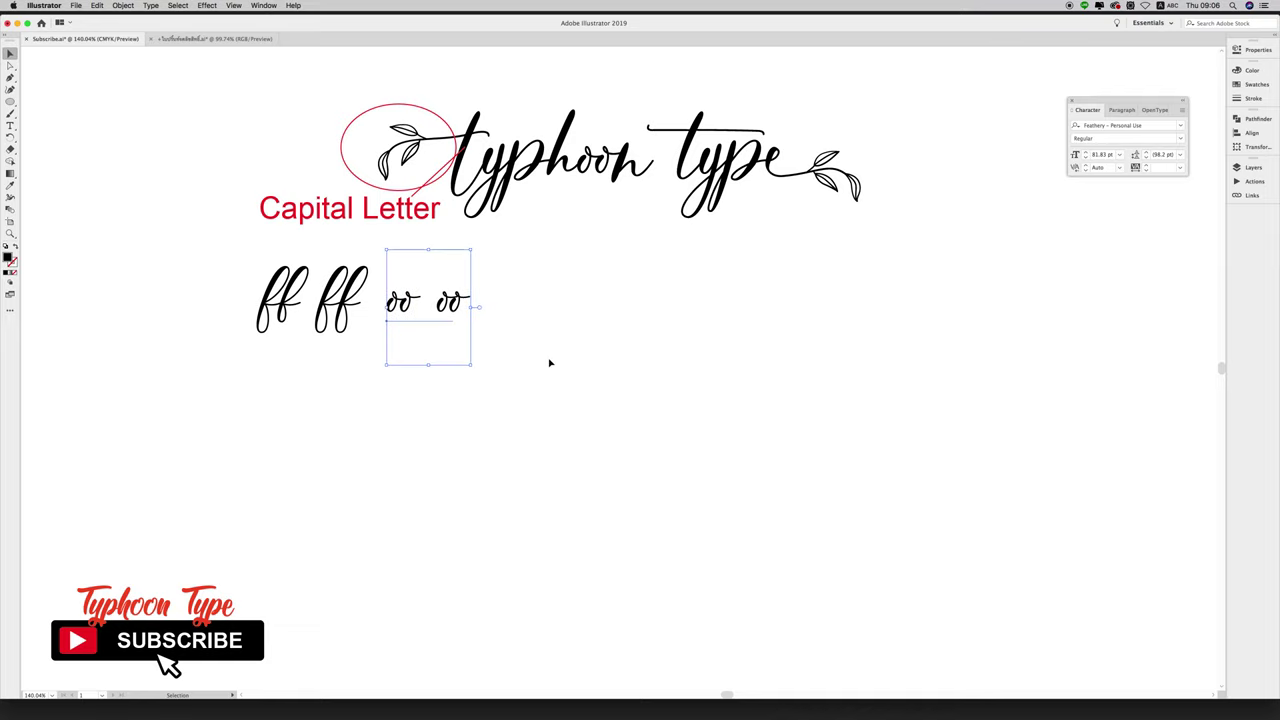
pyautogui.keyDown('shift'); pyautogui.click(356, 331); pyautogui.keyUp('shift')
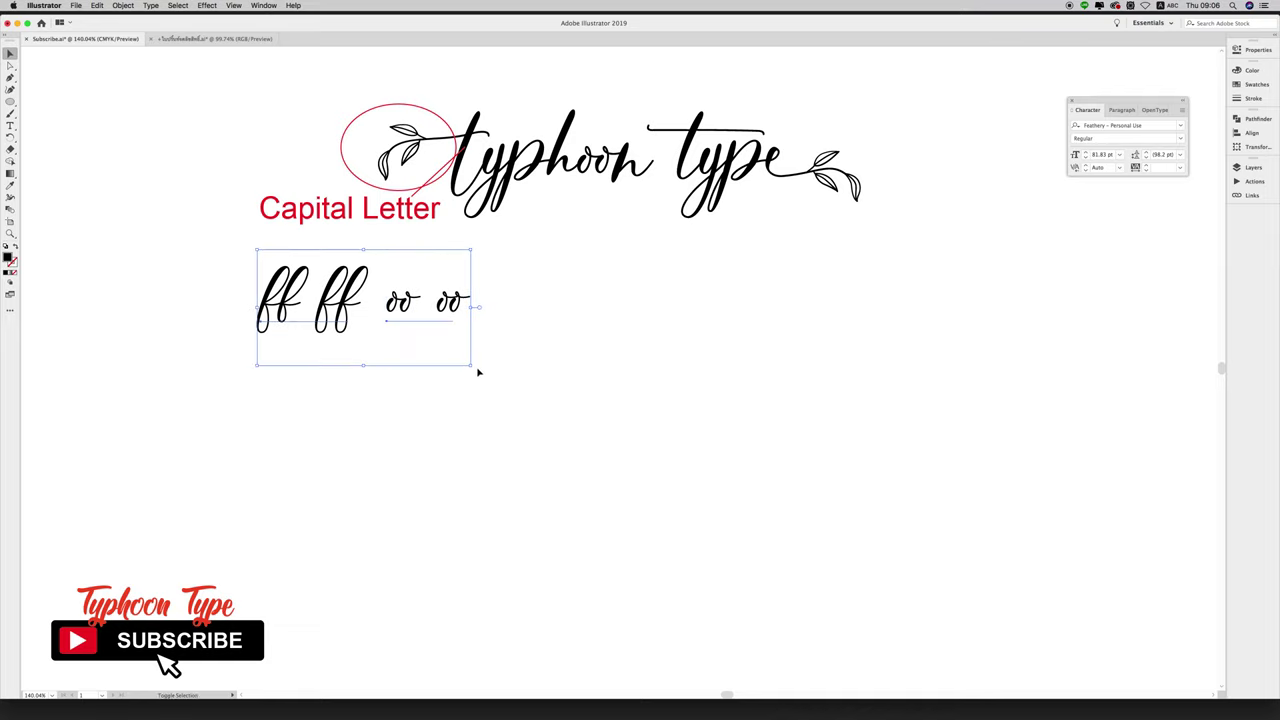
# - Enlarge the ff ff oo oo row, shift both texts left, and duplicate oo oo to the right
pyautogui.moveTo(472, 368); pyautogui.dragTo(500, 380)
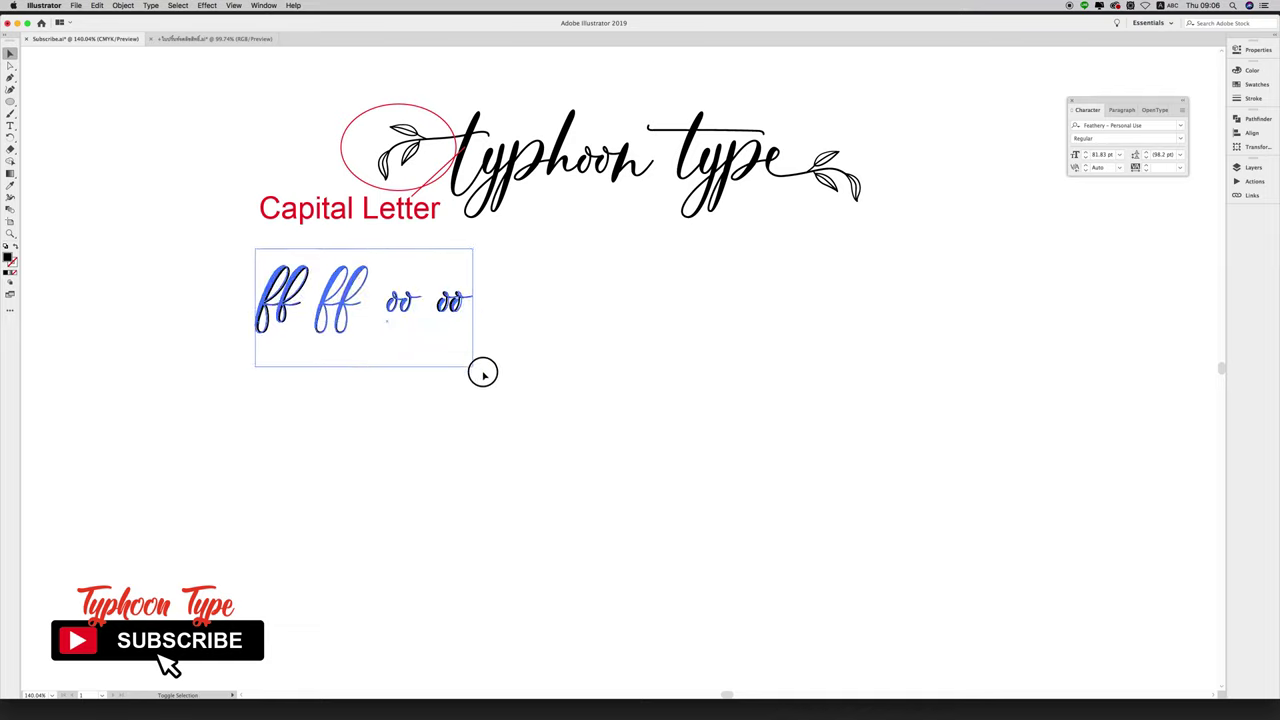
pyautogui.click(443, 306)
pyautogui.click(556, 364)
pyautogui.moveTo(279, 316); pyautogui.dragTo(151, 316)
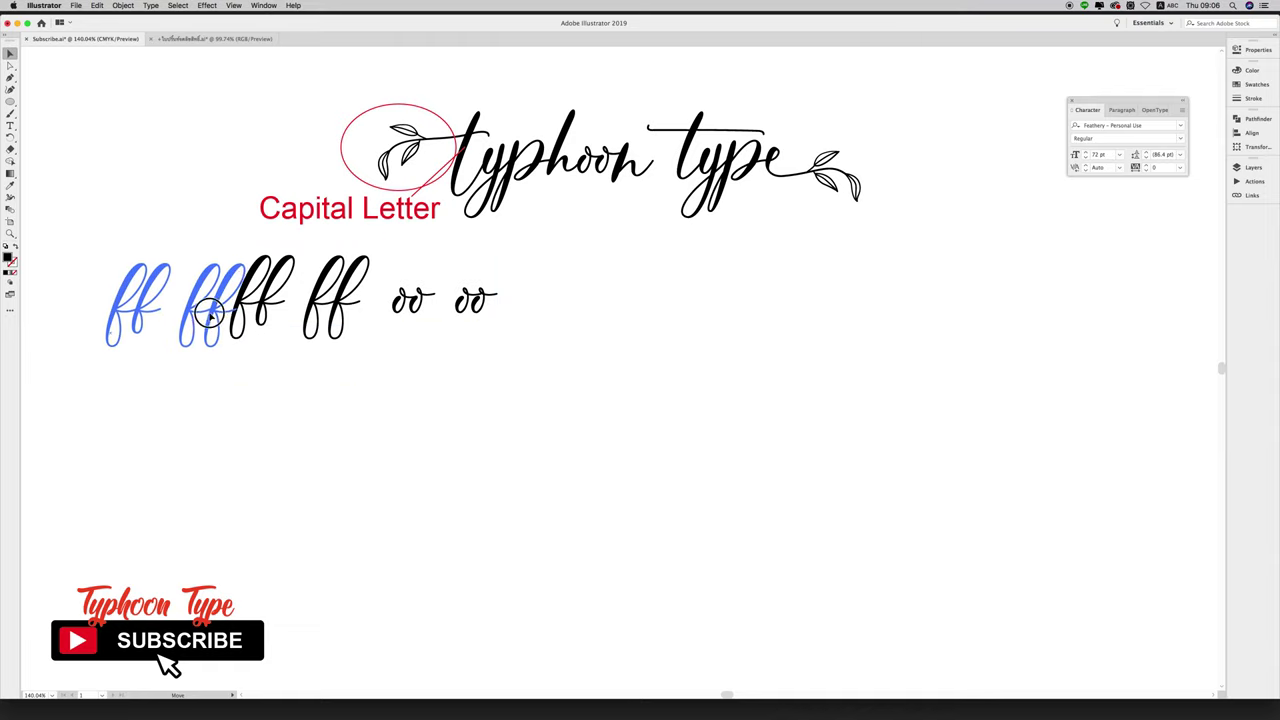
pyautogui.moveTo(450, 308); pyautogui.dragTo(308, 313)
pyautogui.click(392, 361)
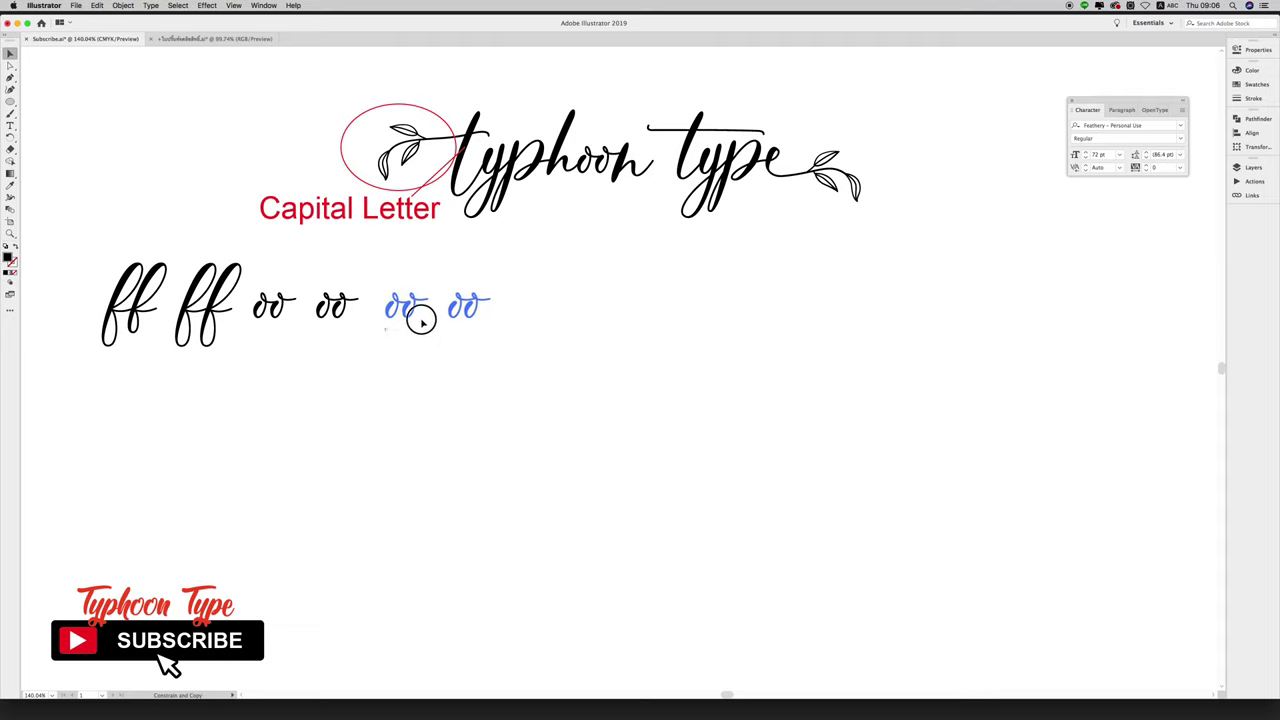
pyautogui.moveTo(288, 312); pyautogui.dragTo(544, 327)
# - Retype the copied oo oo text as 'gg s s'
pyautogui.doubleClick(424, 312)
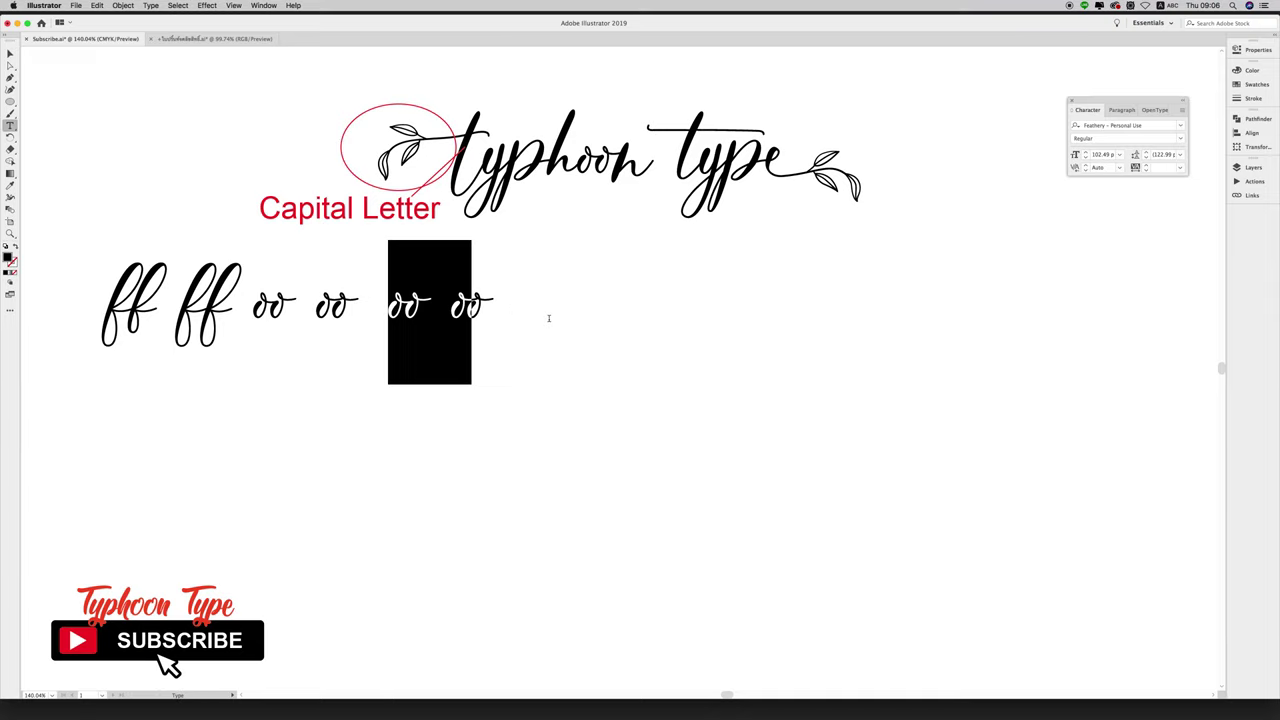
pyautogui.press('Right')
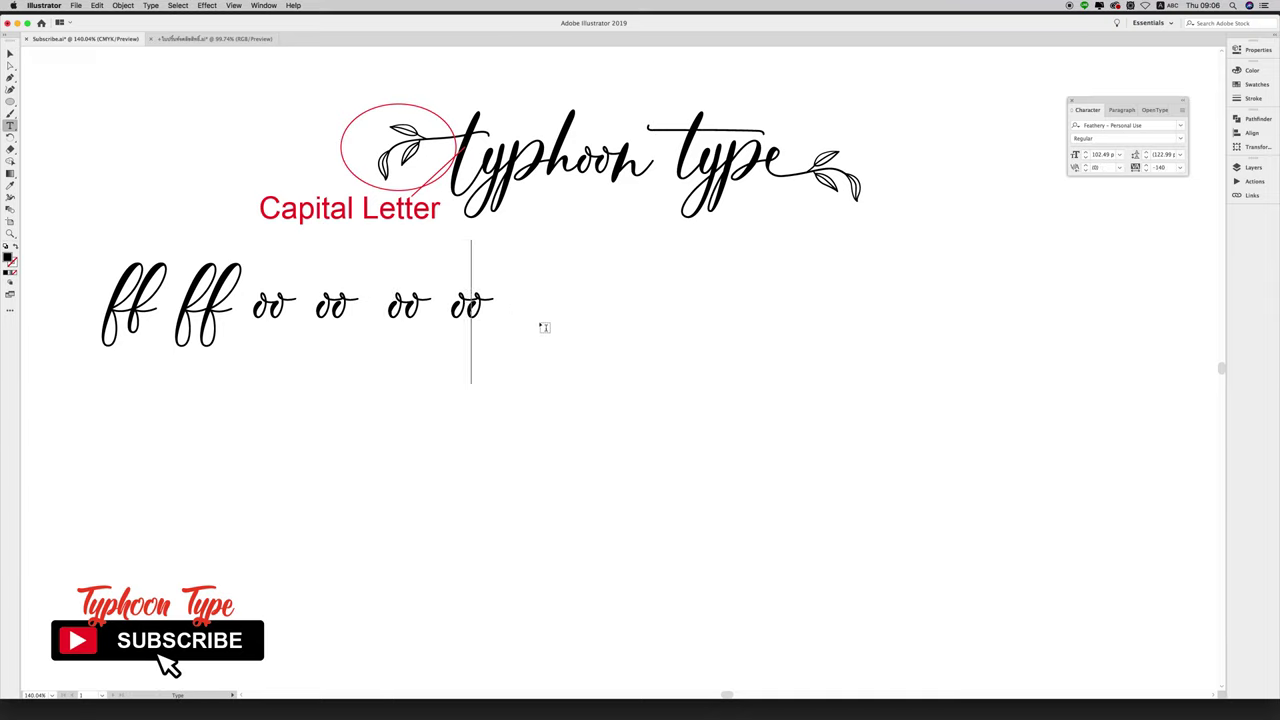
pyautogui.press('BackSpace')
pyautogui.press('BackSpace')
pyautogui.press('BackSpace')
pyautogui.press('BackSpace')
pyautogui.press('BackSpace')
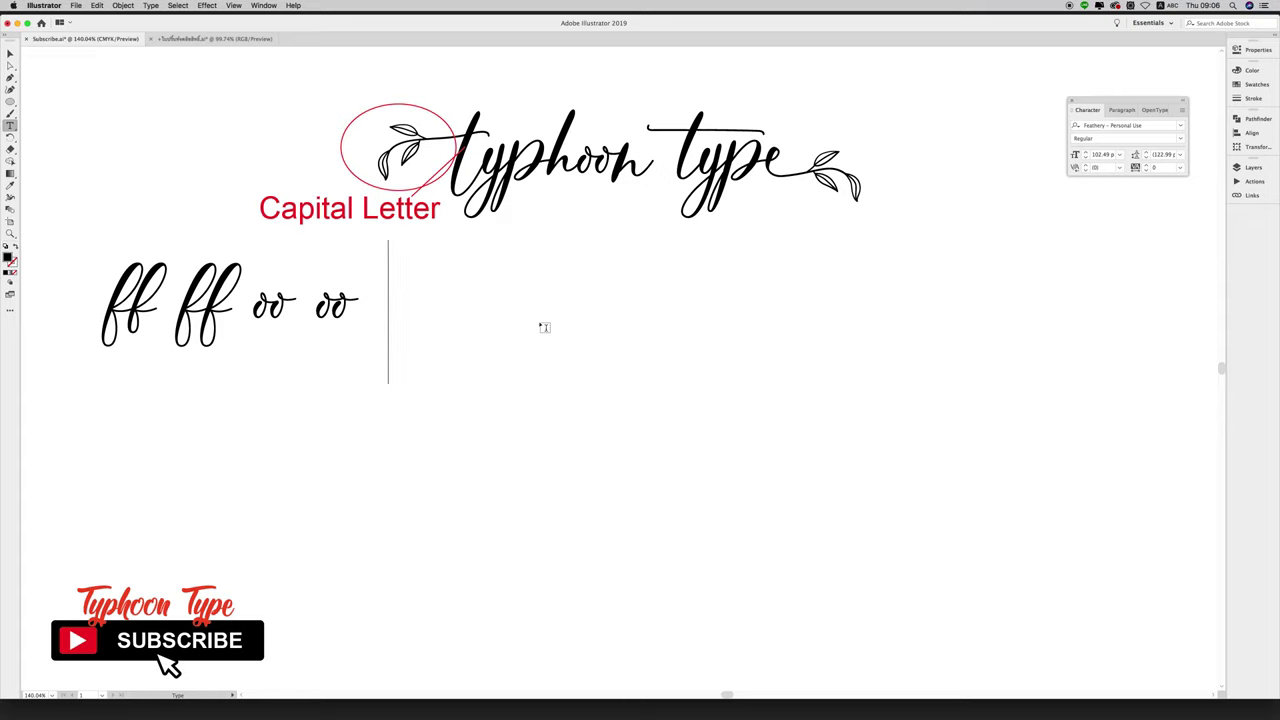
pyautogui.write('gg')
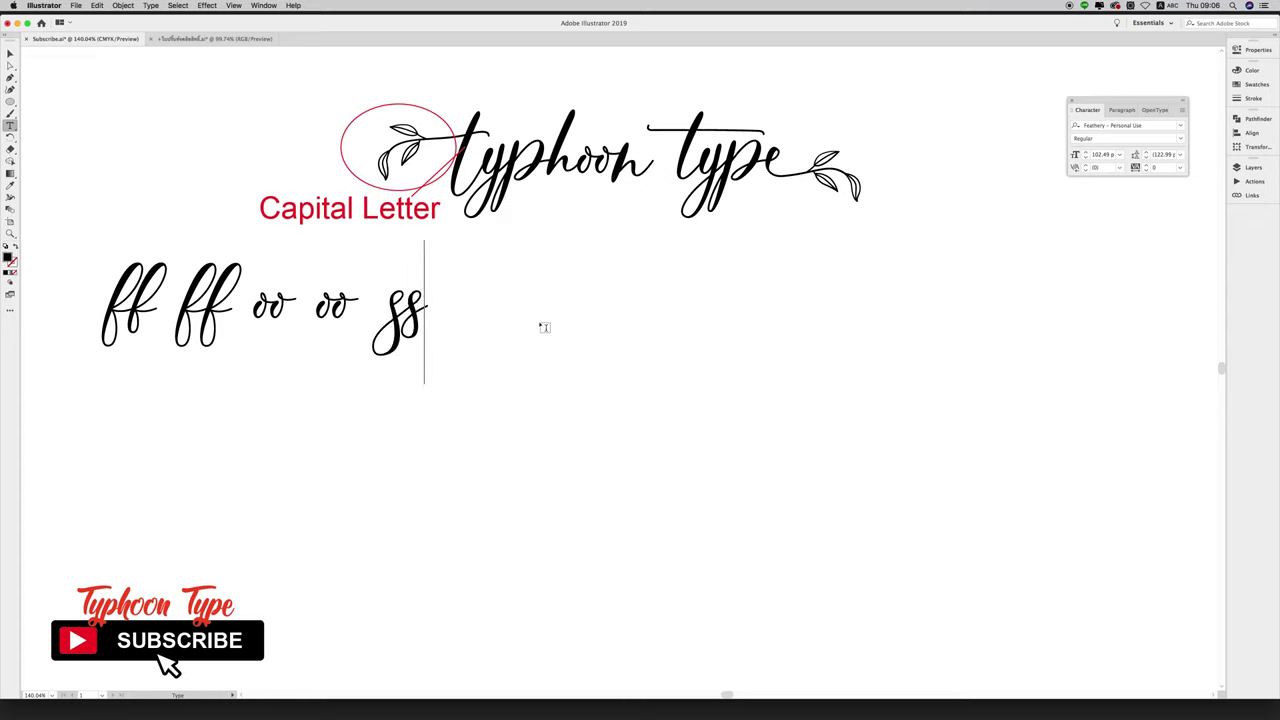
pyautogui.write(' s')
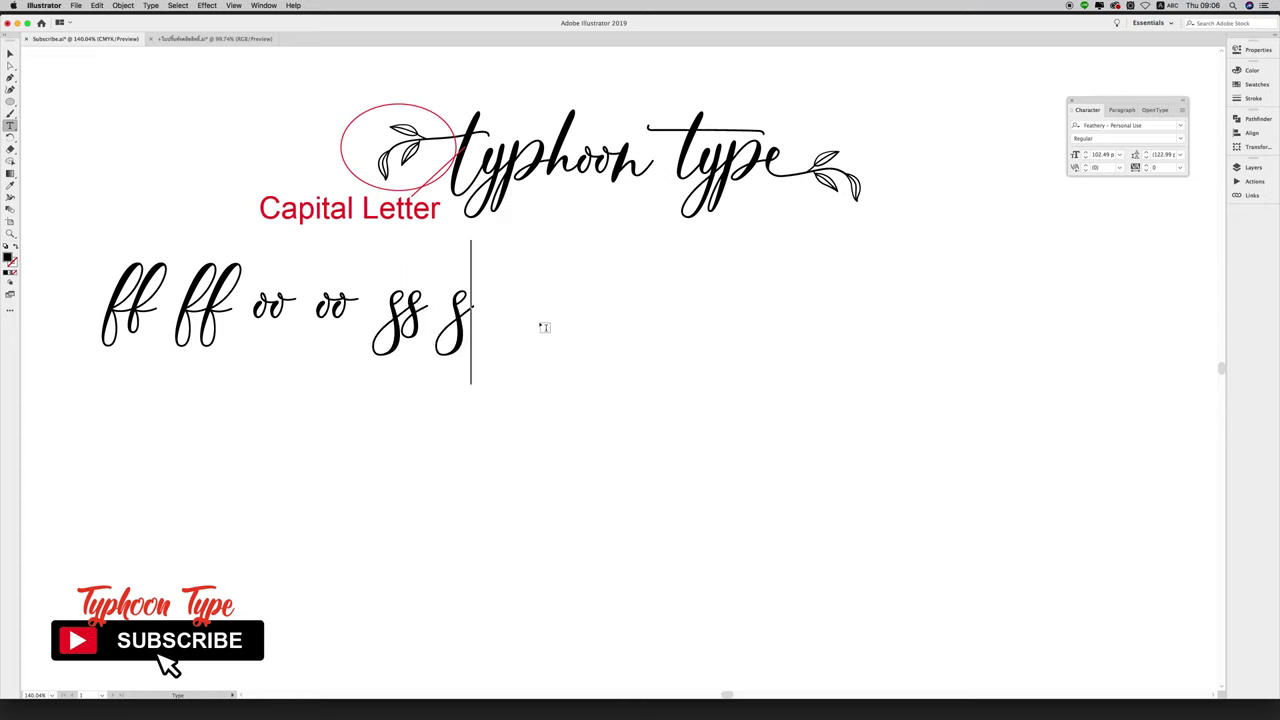
pyautogui.write(' s')
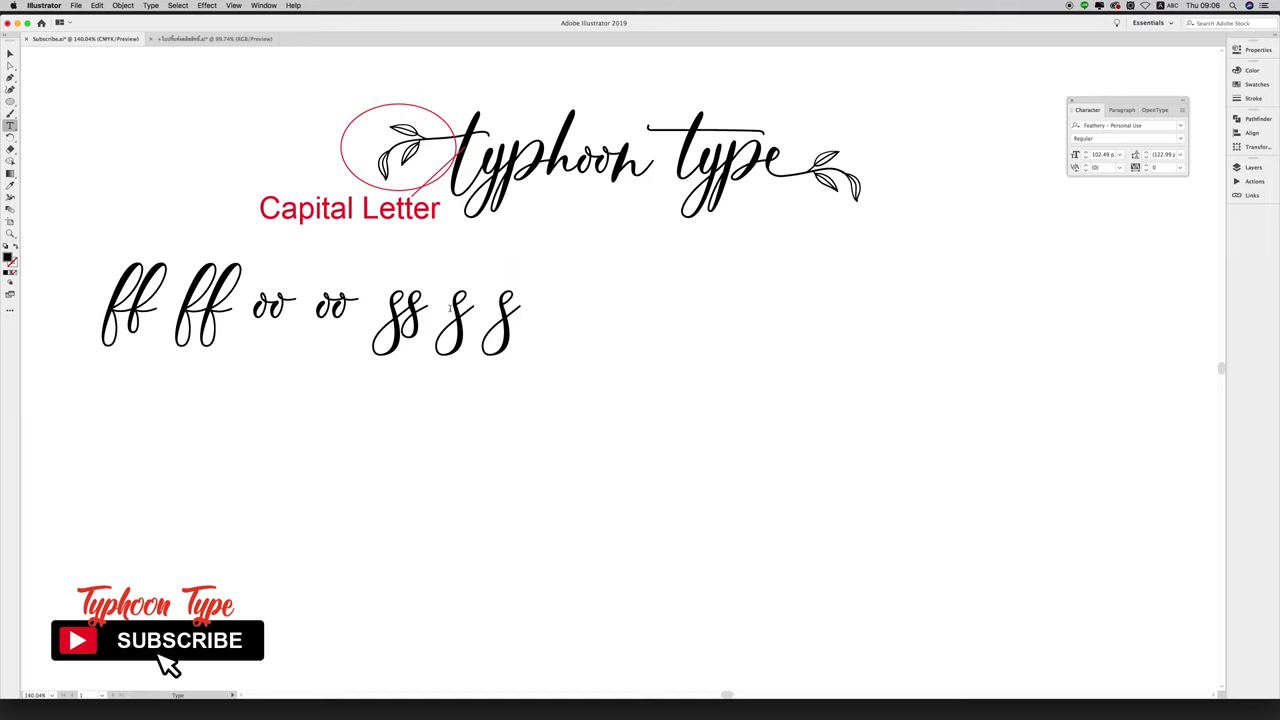
# - Tighten the last s s to -120 tracking so it joins, then duplicate the text rightward
pyautogui.moveTo(451, 318); pyautogui.dragTo(537, 320)
pyautogui.hotkey('alt', 'Left')
pyautogui.hotkey('alt', 'Left')
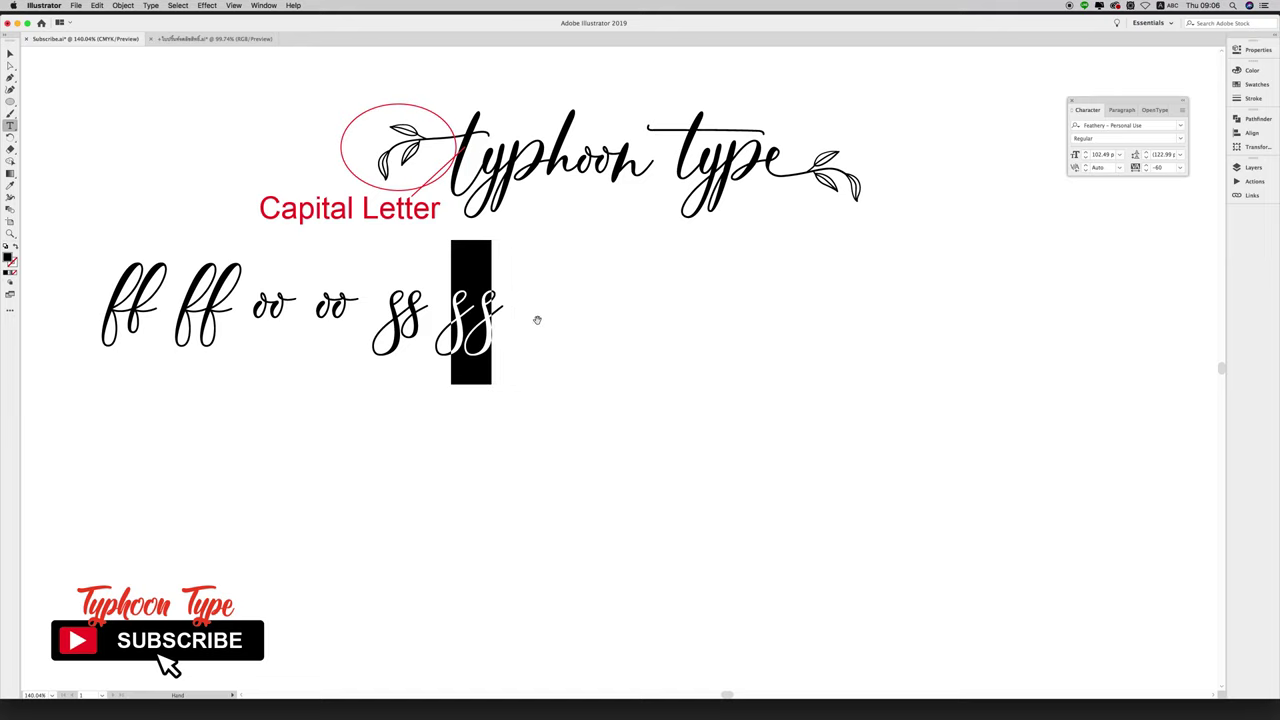
pyautogui.hotkey('alt', 'Left')
pyautogui.hotkey('alt', 'Left')
pyautogui.hotkey('alt', 'Left')
pyautogui.press('Escape')
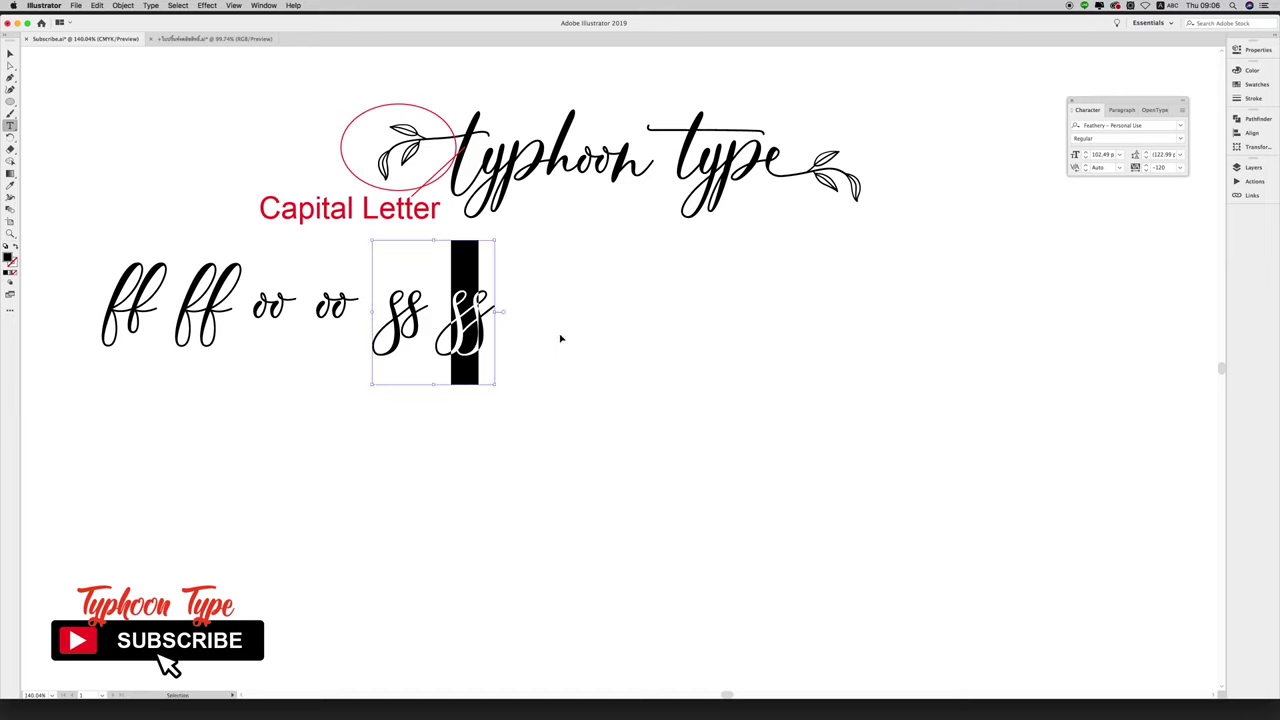
pyautogui.click(570, 350)
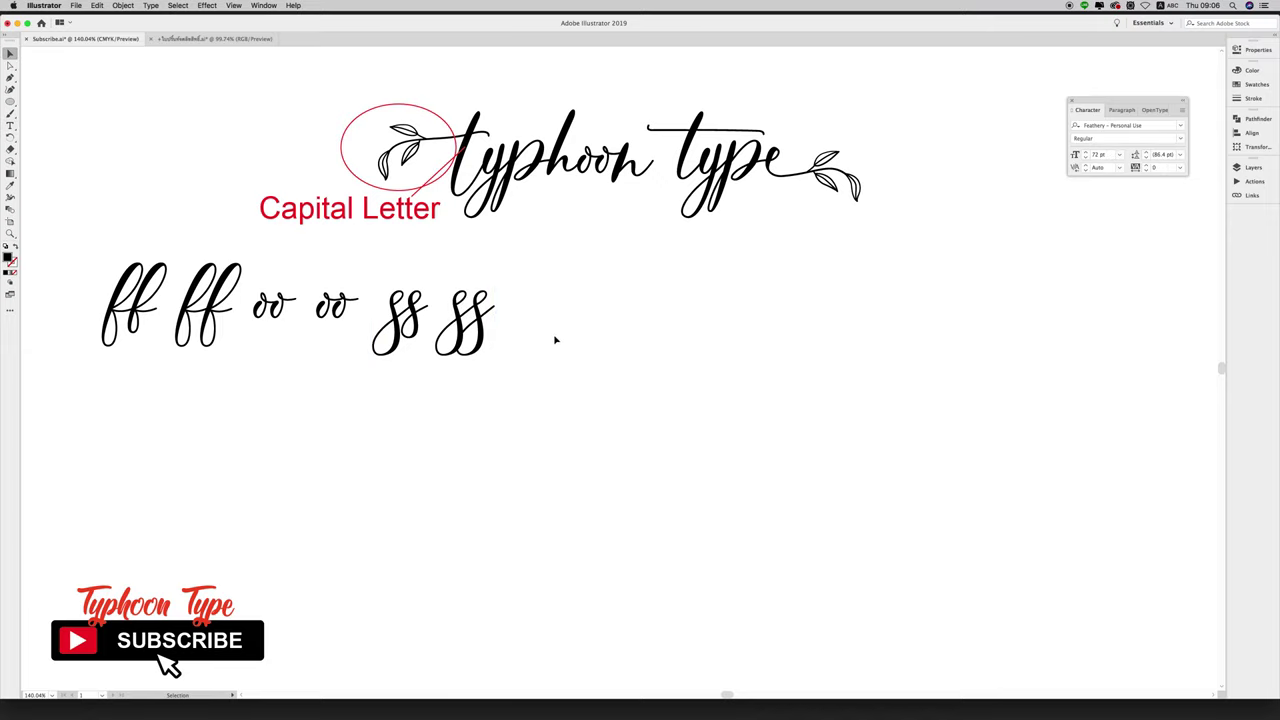
pyautogui.moveTo(480, 325); pyautogui.dragTo(545, 325)
# - Replace the duplicated ss letters with the text 'tt t t'
pyautogui.hotkey('ctrl', 'd')
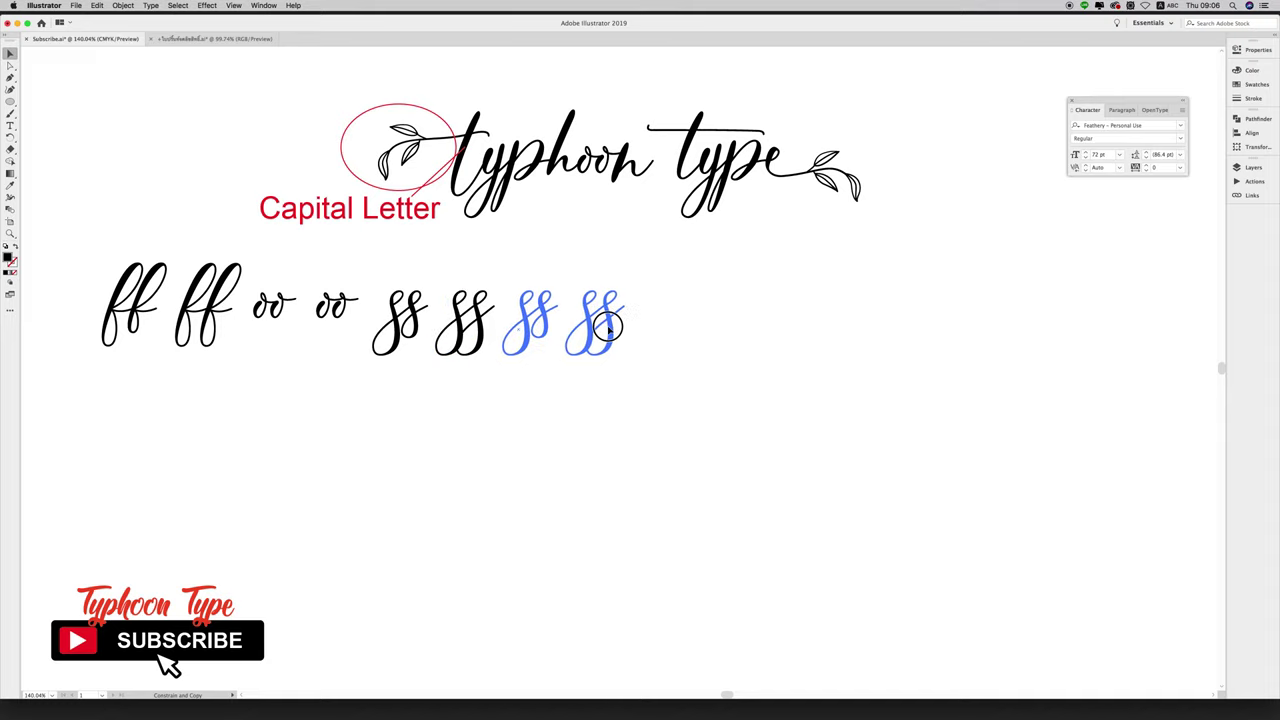
pyautogui.press('t')
pyautogui.click(588, 312)
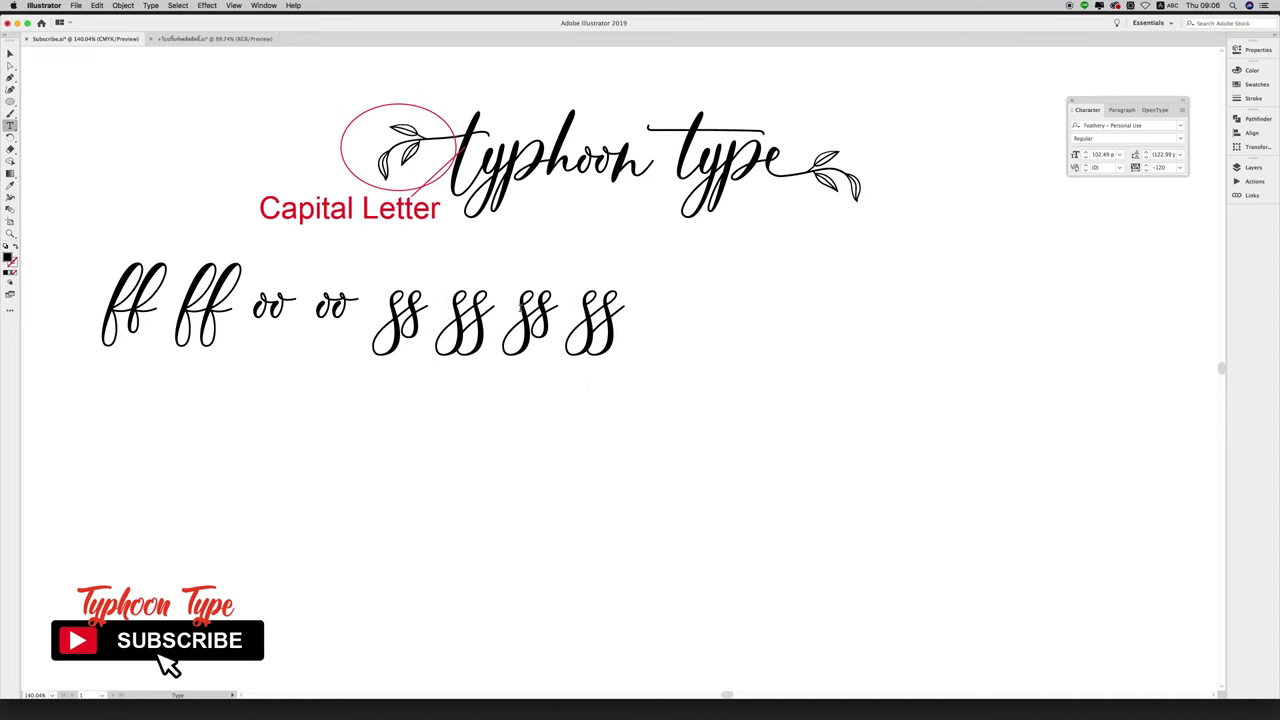
pyautogui.moveTo(518, 320); pyautogui.dragTo(726, 345)
pyautogui.write('t')
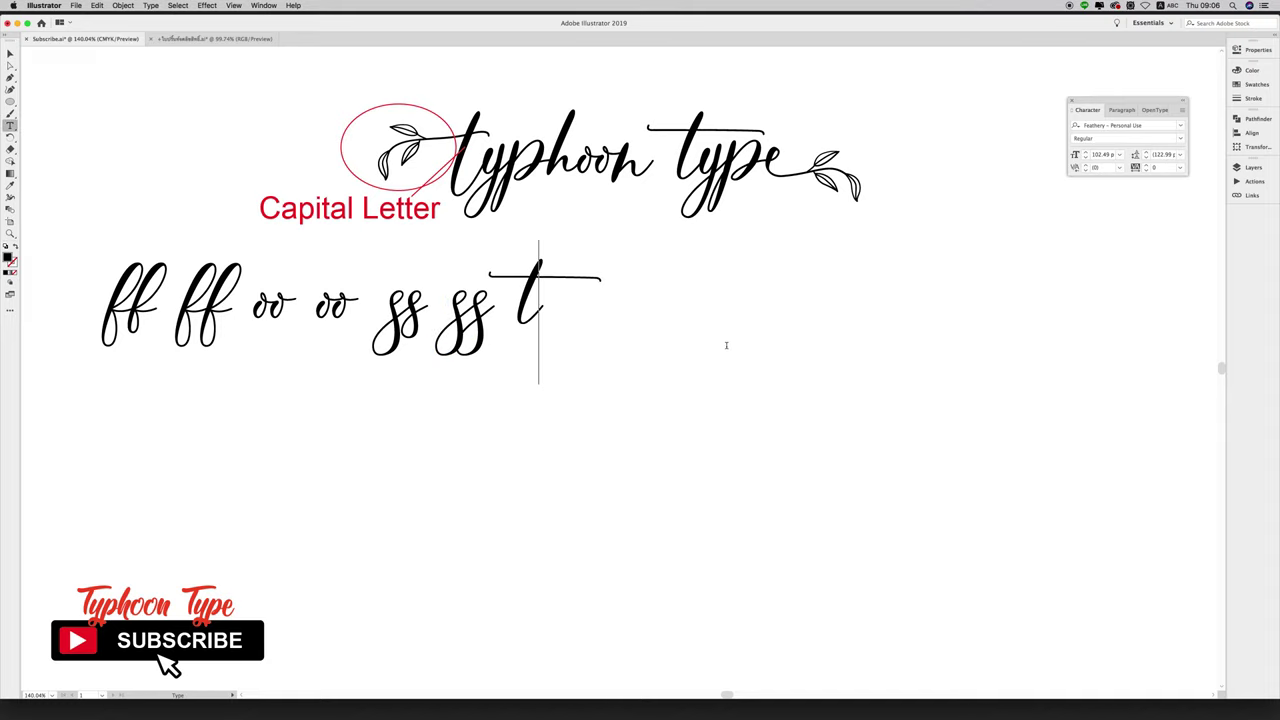
pyautogui.write('t ')
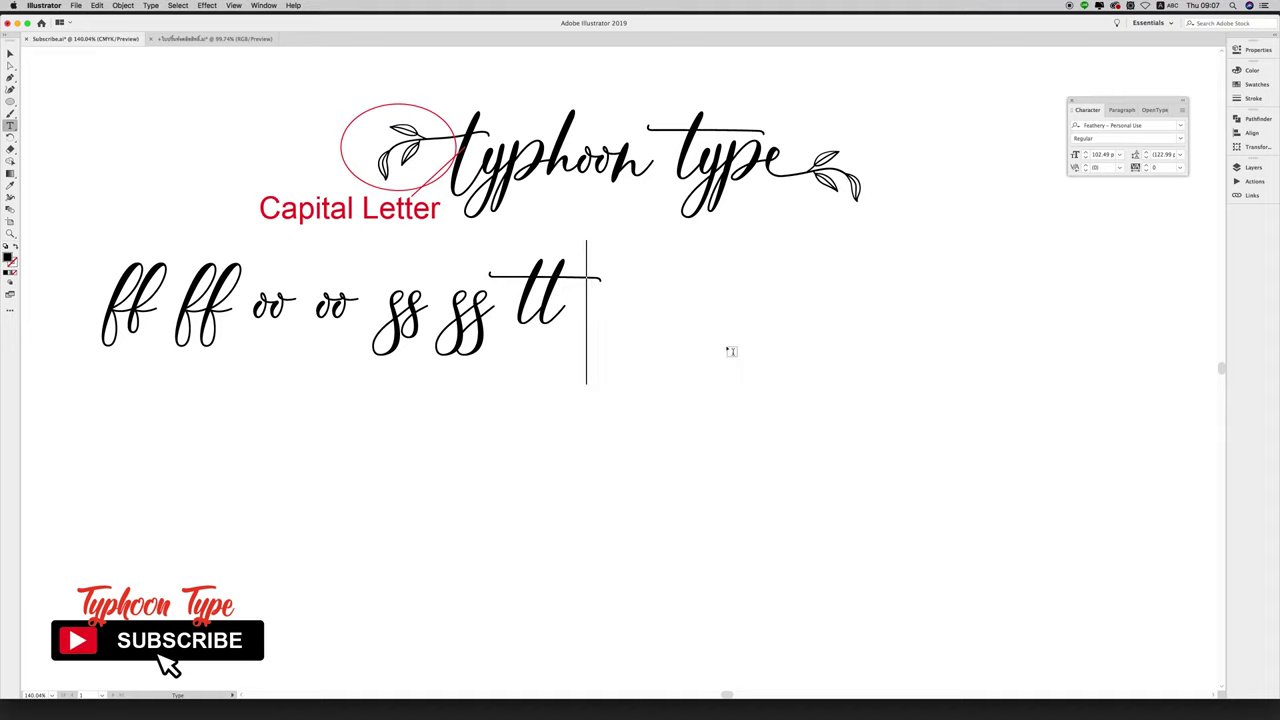
pyautogui.write(' t ')
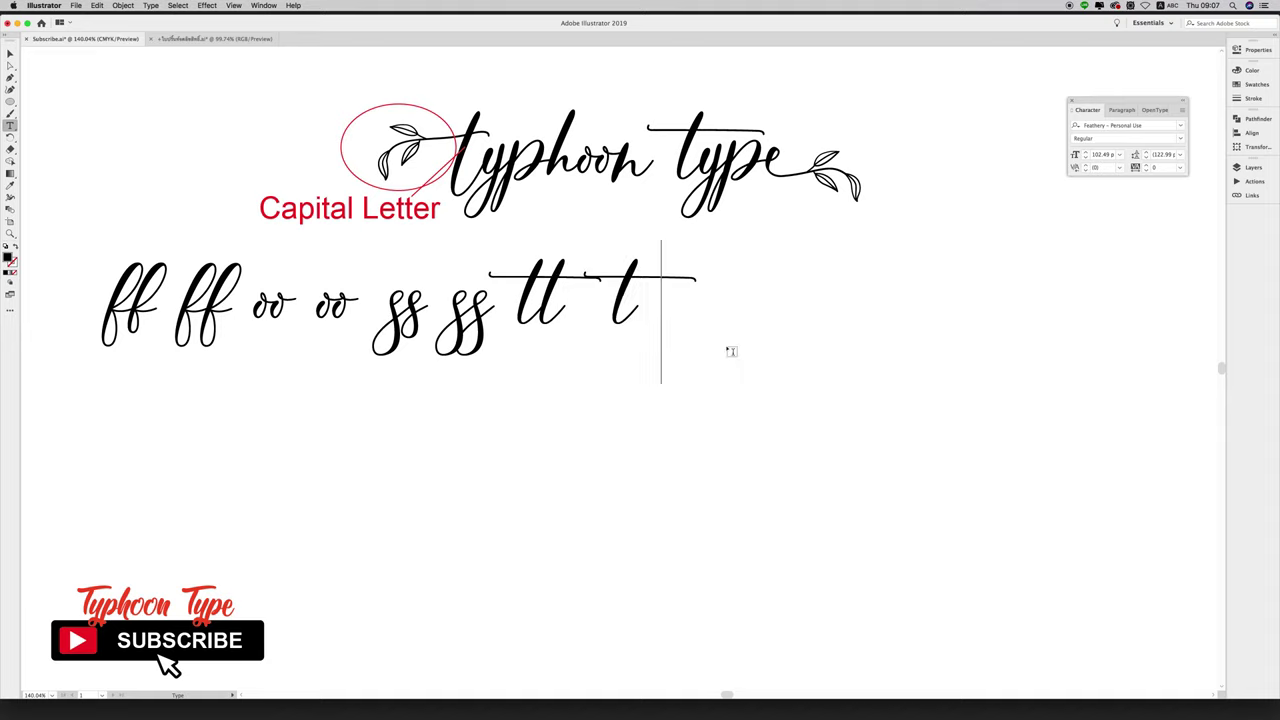
pyautogui.write('t')
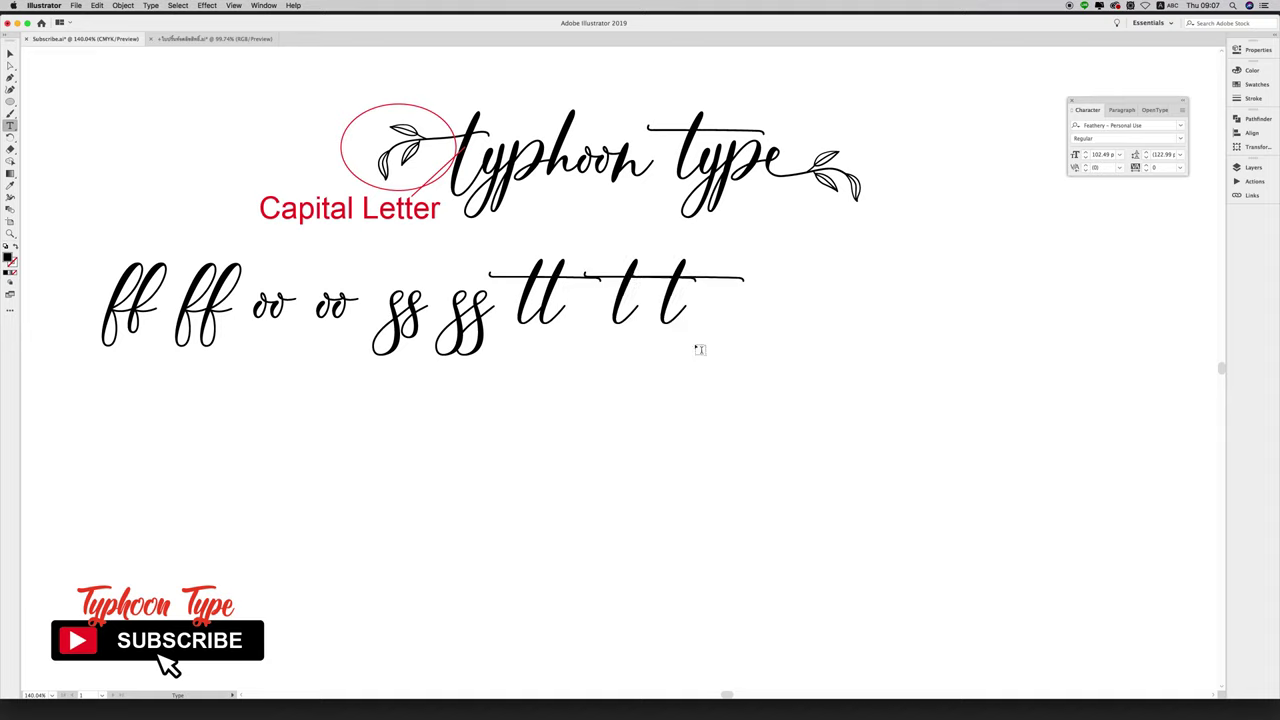
# - Tighten the second t t pair to -120 tracking so the letters join
pyautogui.click(612, 290)
pyautogui.moveTo(645, 286); pyautogui.dragTo(735, 295)
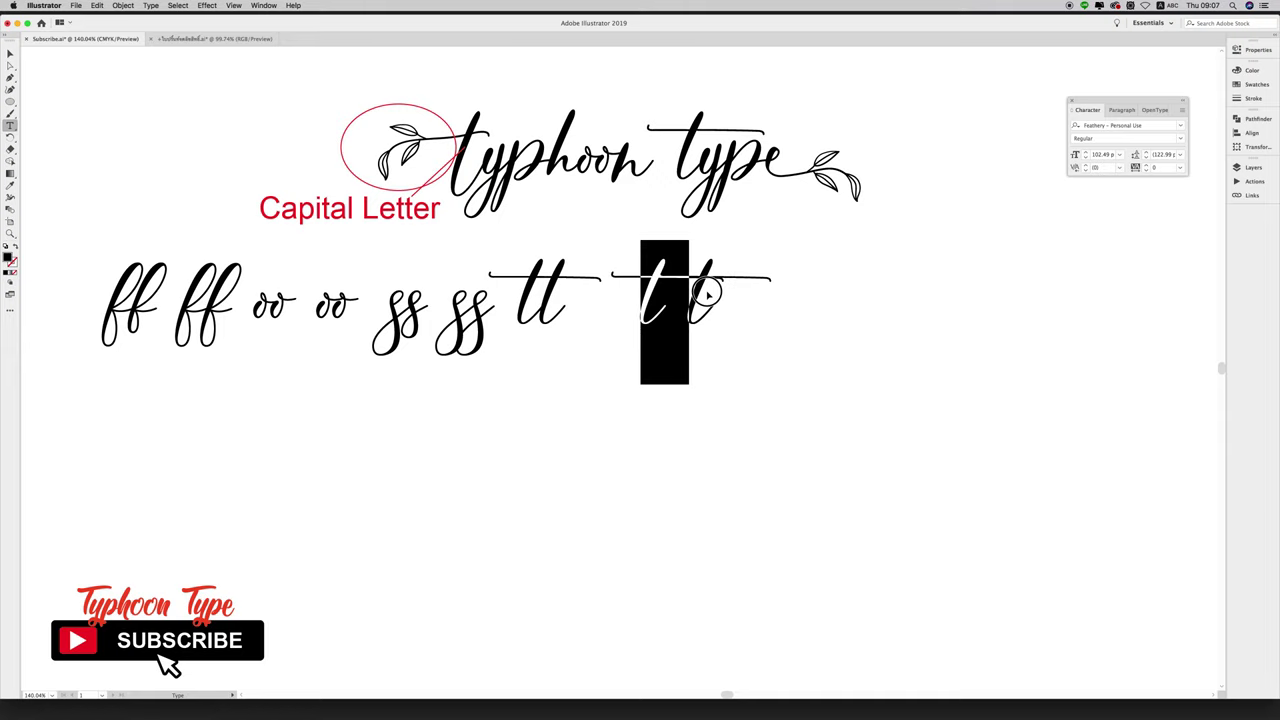
pyautogui.hotkey('alt', 'Left')
pyautogui.hotkey('alt', 'Left')
pyautogui.hotkey('alt', 'Left')
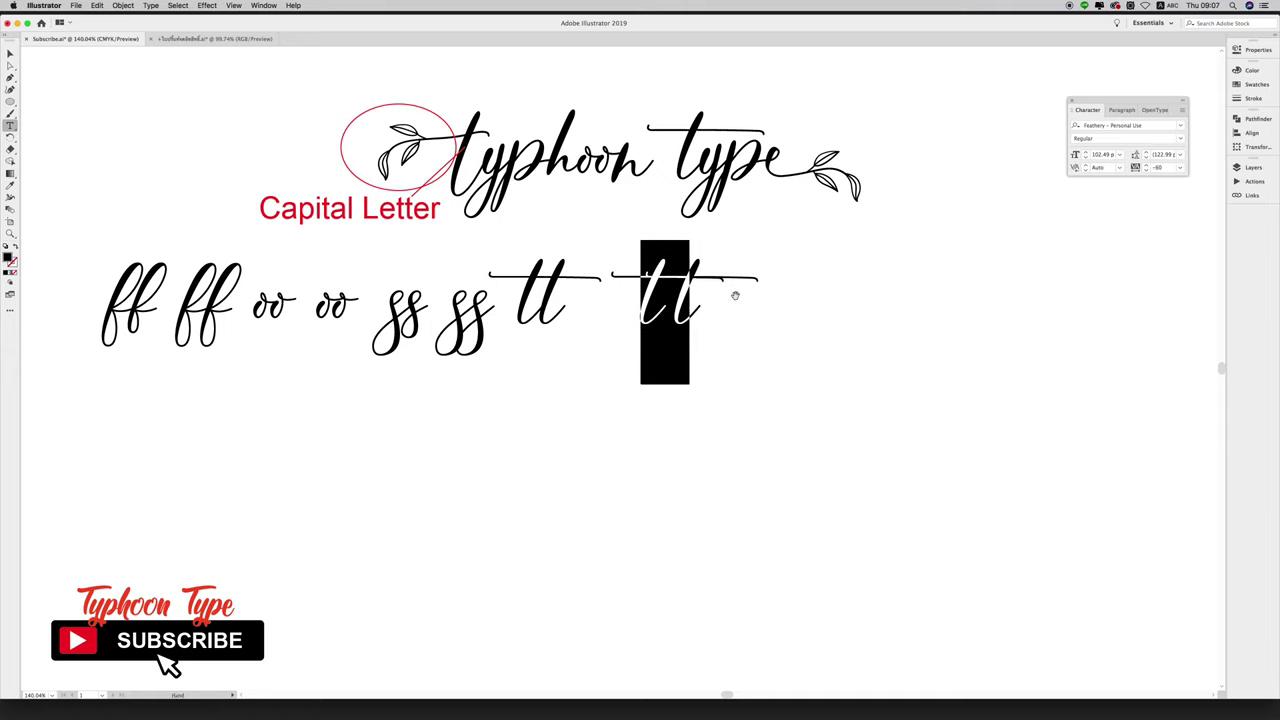
pyautogui.hotkey('alt', 'Left')
pyautogui.hotkey('alt', 'Left')
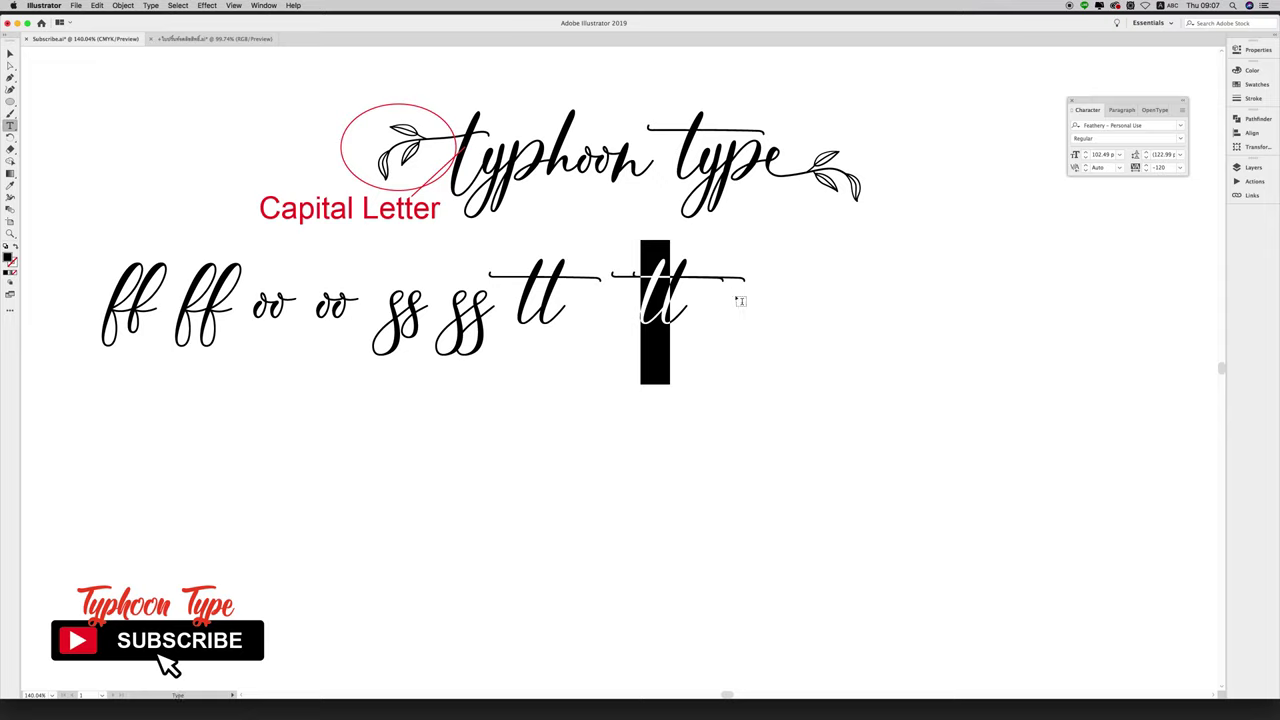
pyautogui.press('Escape')
pyautogui.click(658, 338)
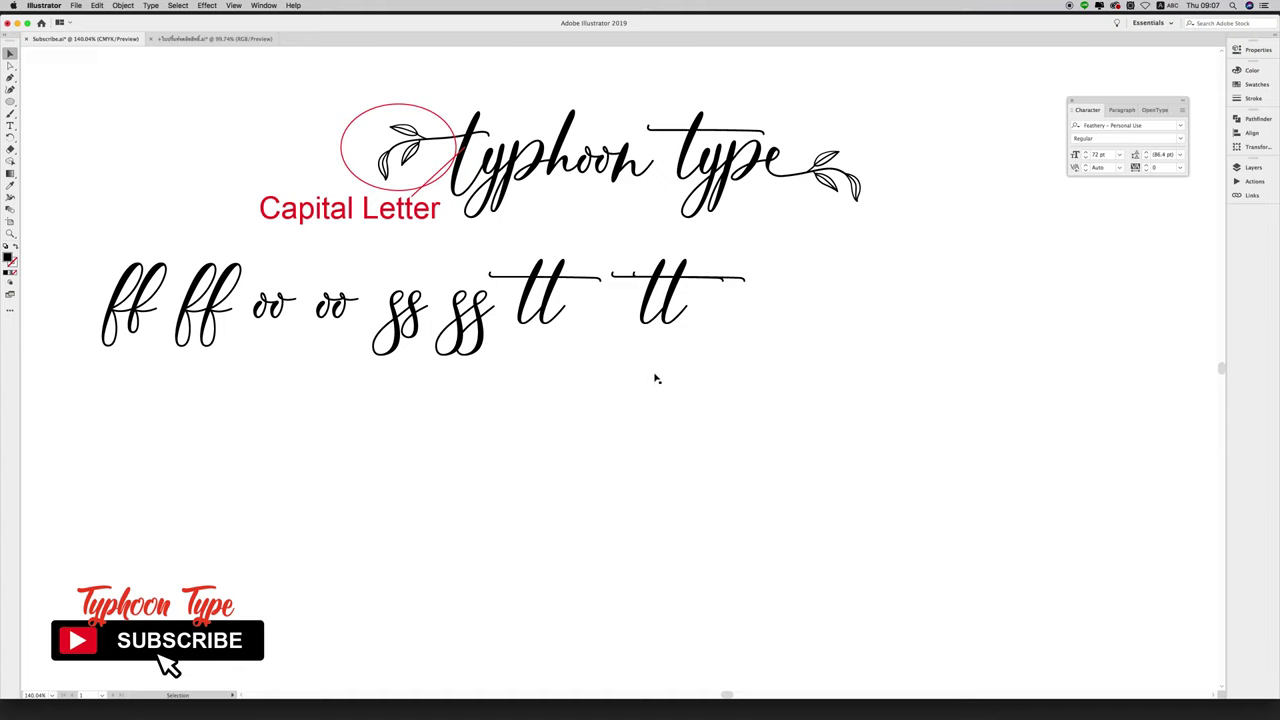
pyautogui.click(645, 338)
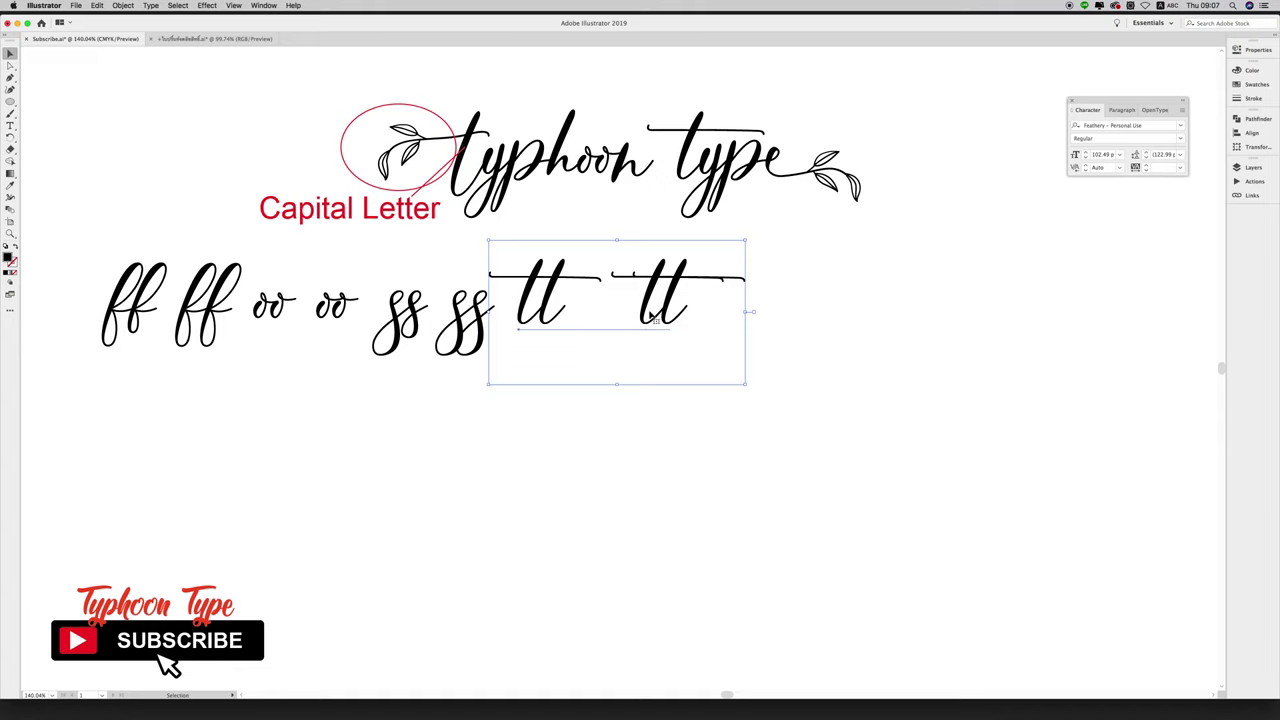
# - Duplicate the tt text rightward and replace the copy with 'gs g s'
pyautogui.moveTo(654, 317); pyautogui.dragTo(919, 327)
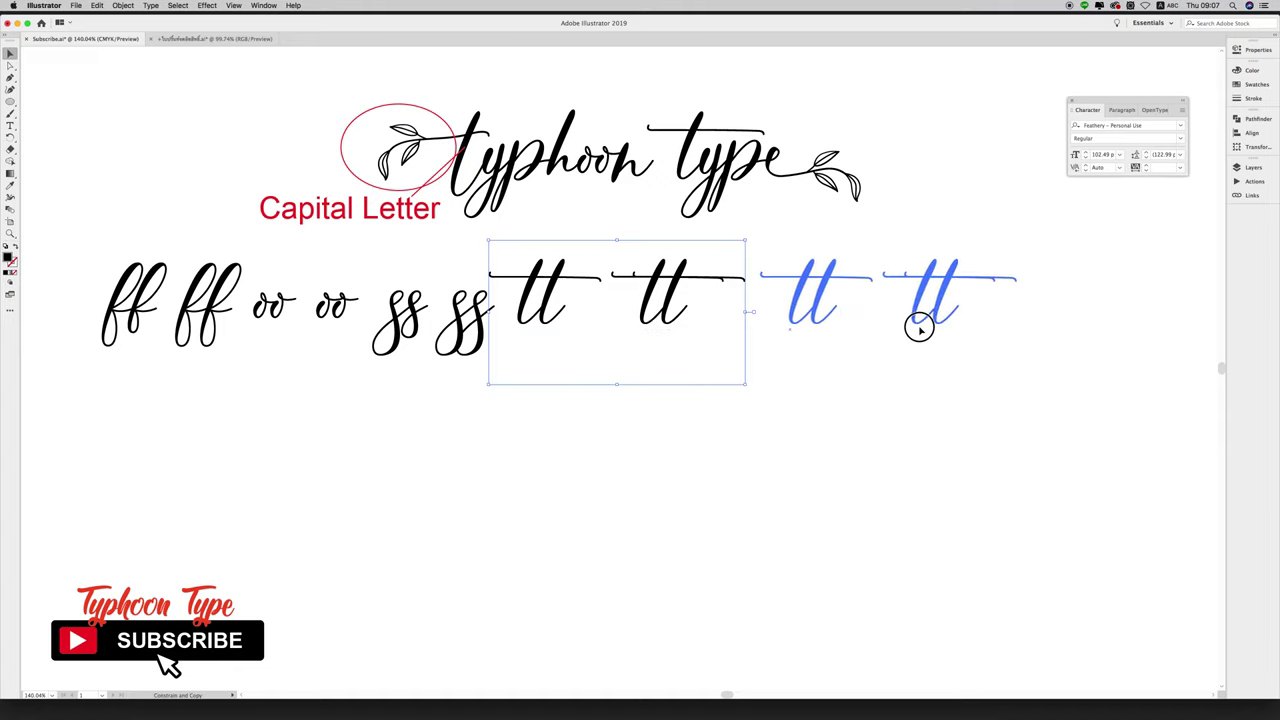
pyautogui.press('t')
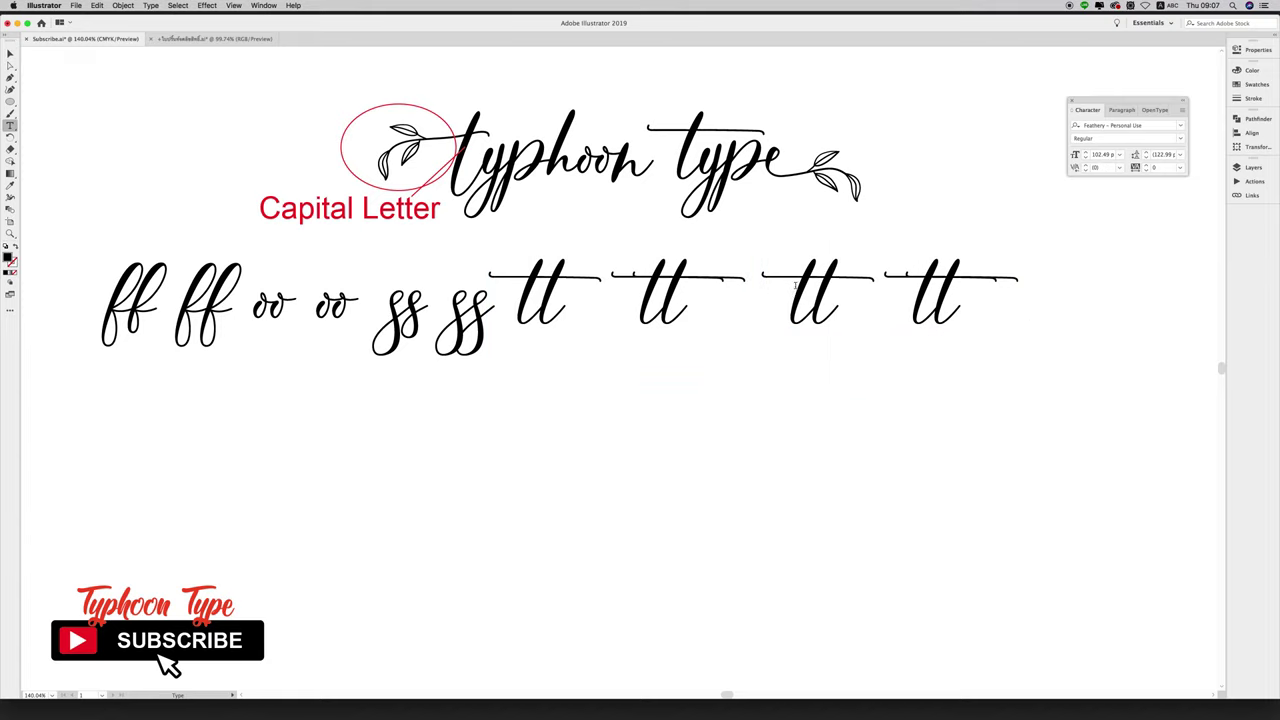
pyautogui.moveTo(795, 286); pyautogui.dragTo(1063, 323)
pyautogui.press('BackSpace')
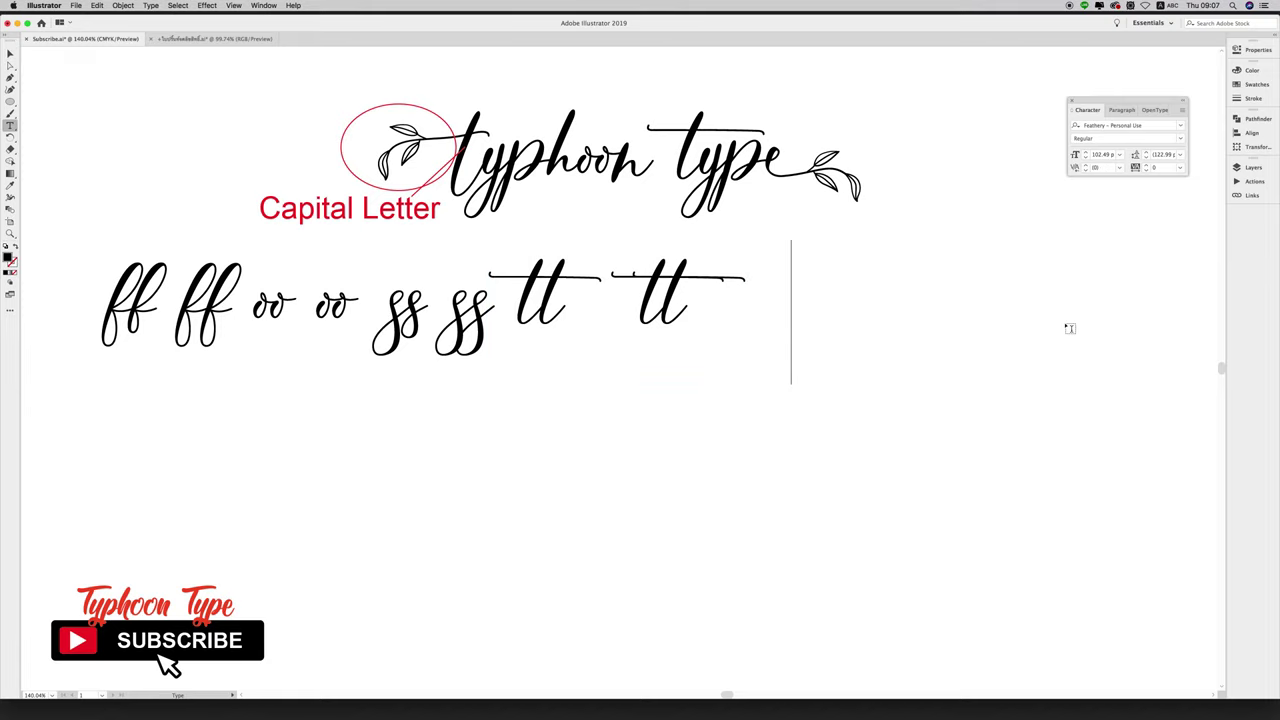
pyautogui.write('gs')
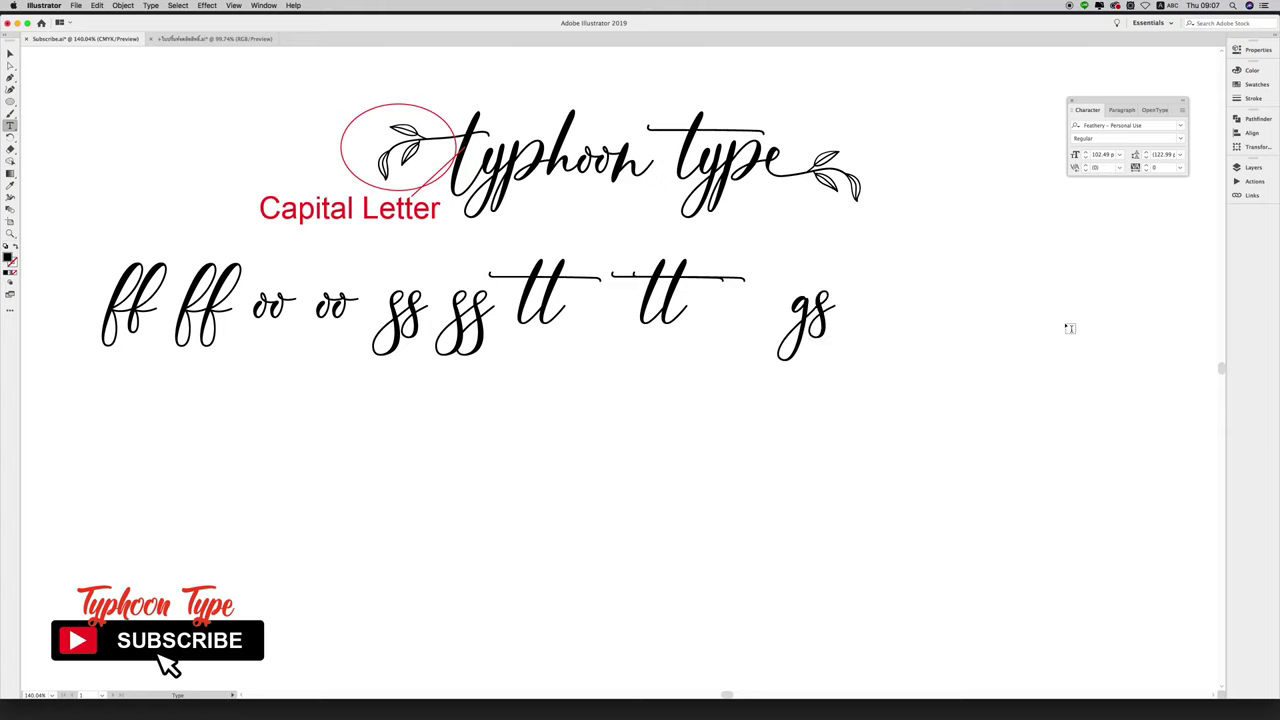
pyautogui.write(' g')
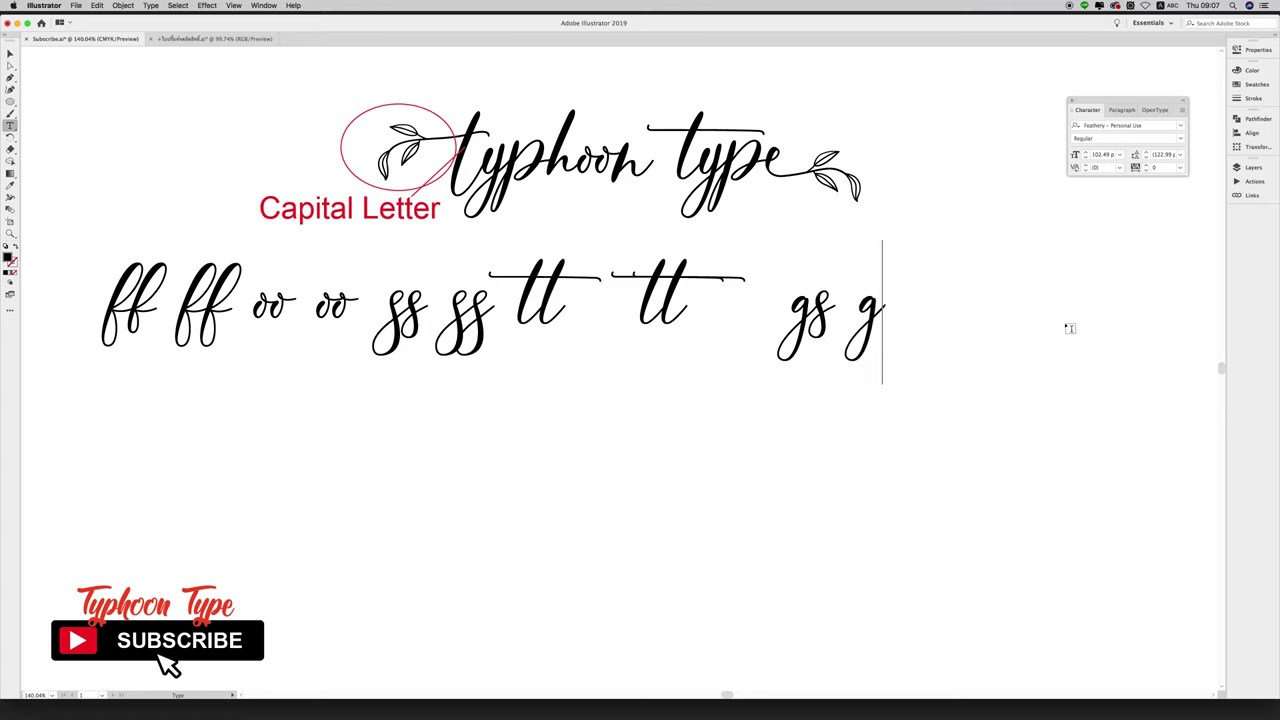
pyautogui.write(' s')
# - Tighten the trailing g s to -120 tracking and drag a copy rightward
pyautogui.hotkey('shift', 'Left')
pyautogui.hotkey('shift', 'Left')
pyautogui.hotkey('shift', 'Left')
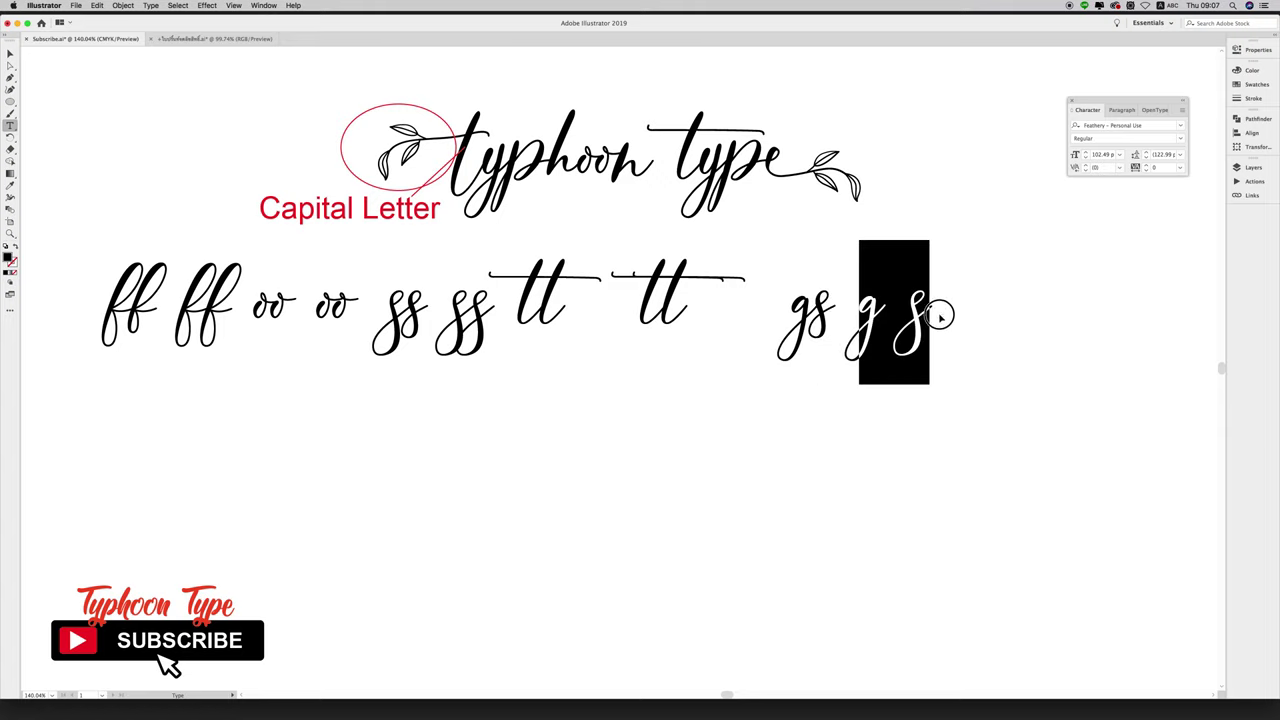
pyautogui.hotkey('alt', 'Left')
pyautogui.hotkey('alt', 'Left')
pyautogui.hotkey('alt', 'Left')
pyautogui.hotkey('alt', 'Left')
pyautogui.hotkey('alt', 'Left')
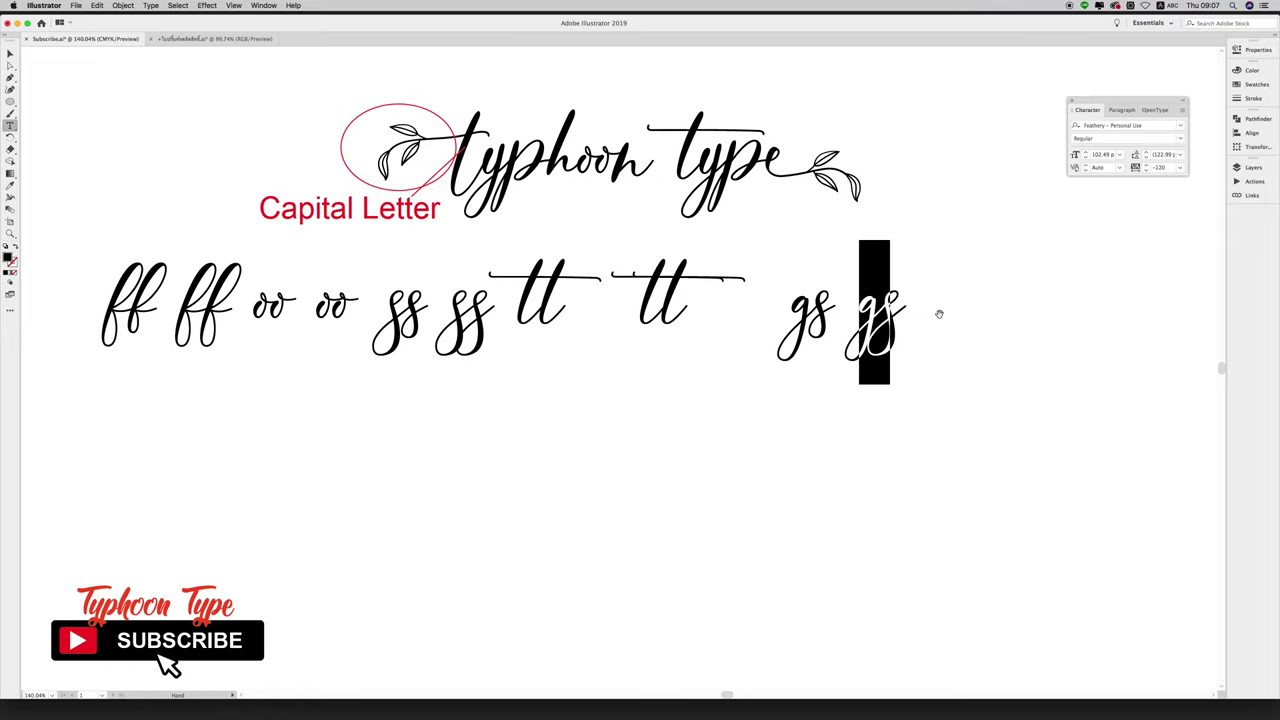
pyautogui.hotkey('alt', 'Left')
pyautogui.hotkey('alt', 'Left')
pyautogui.press('Escape')
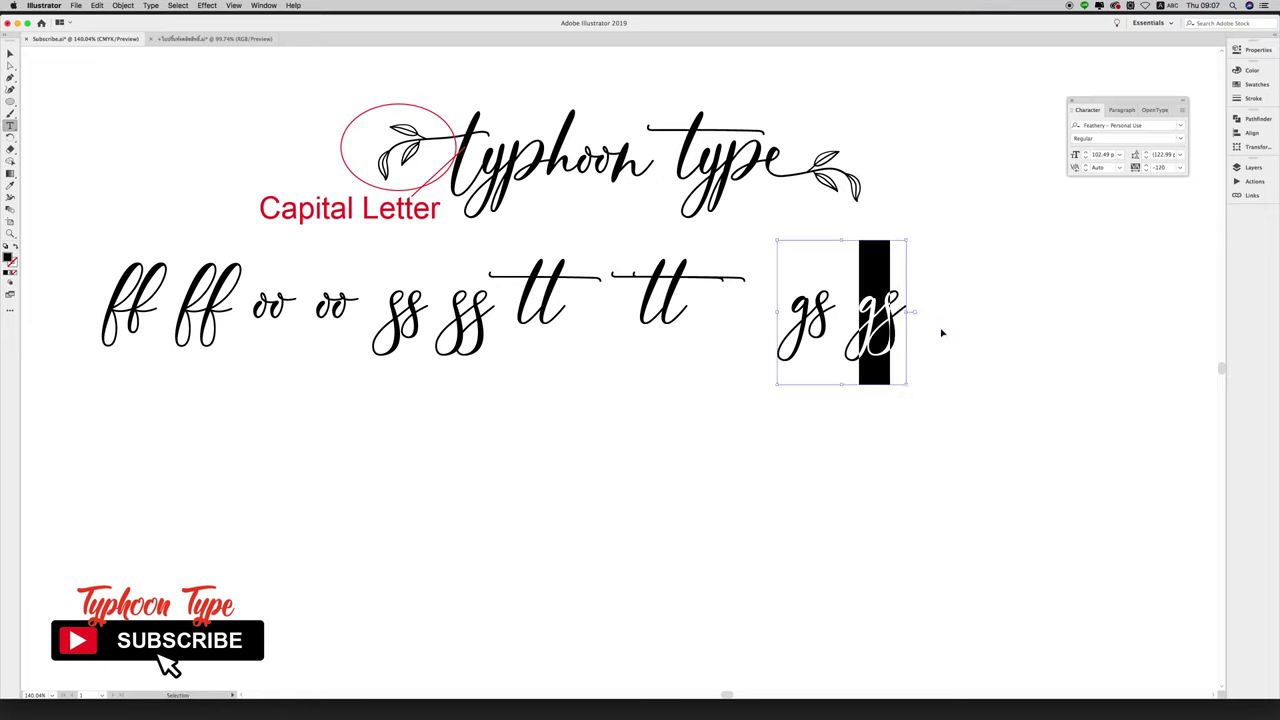
pyautogui.press('super+shift+a')
pyautogui.press('v')
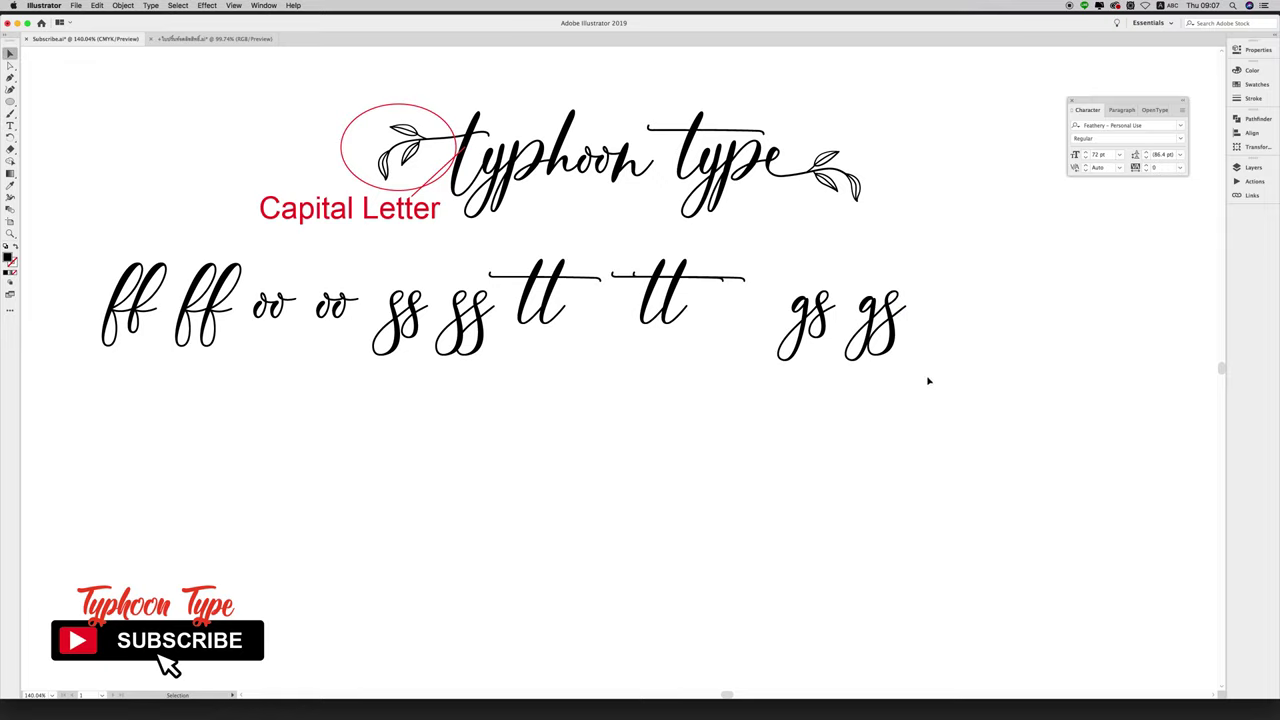
pyautogui.moveTo(928, 381)
pyautogui.mouseDown()
pyautogui.moveTo(778, 298)
pyautogui.moveTo(1003, 318)
pyautogui.mouseUp()
# - Replace the letters in the gs copy with 'th t h'
pyautogui.click(990, 371)
pyautogui.press('t')
pyautogui.click(925, 300)
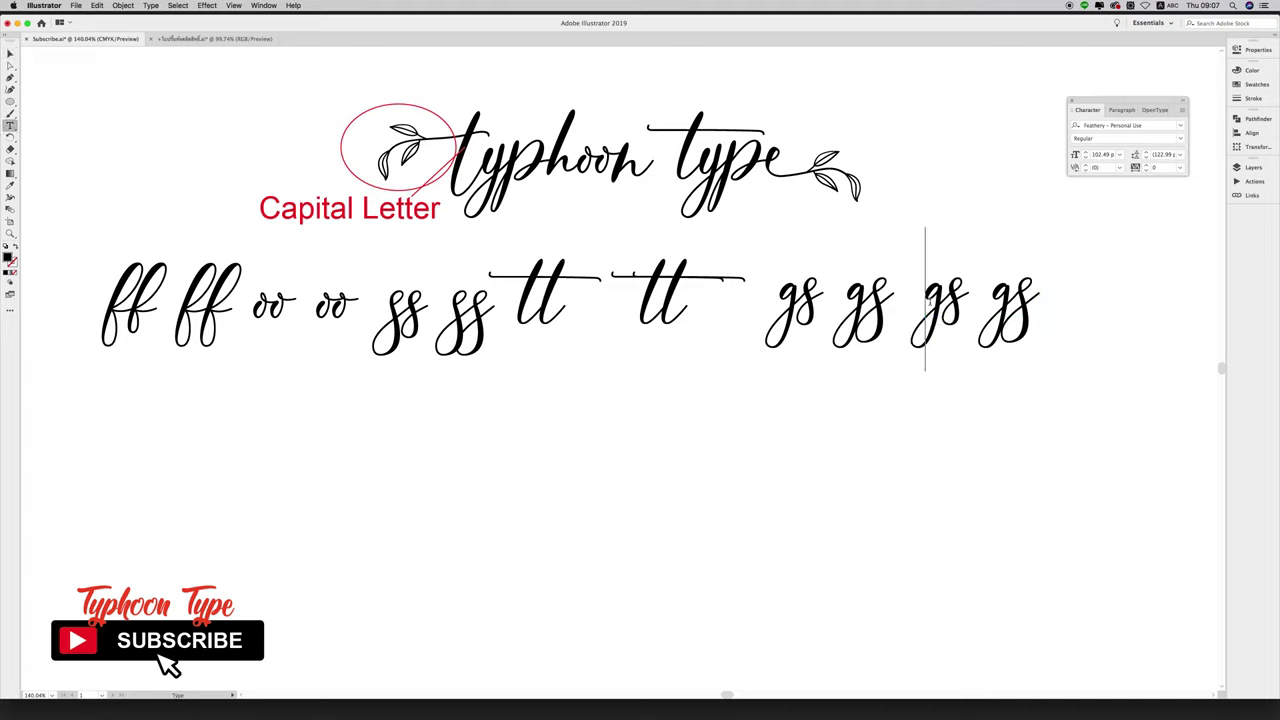
pyautogui.moveTo(928, 300); pyautogui.dragTo(1109, 323)
pyautogui.write('t')
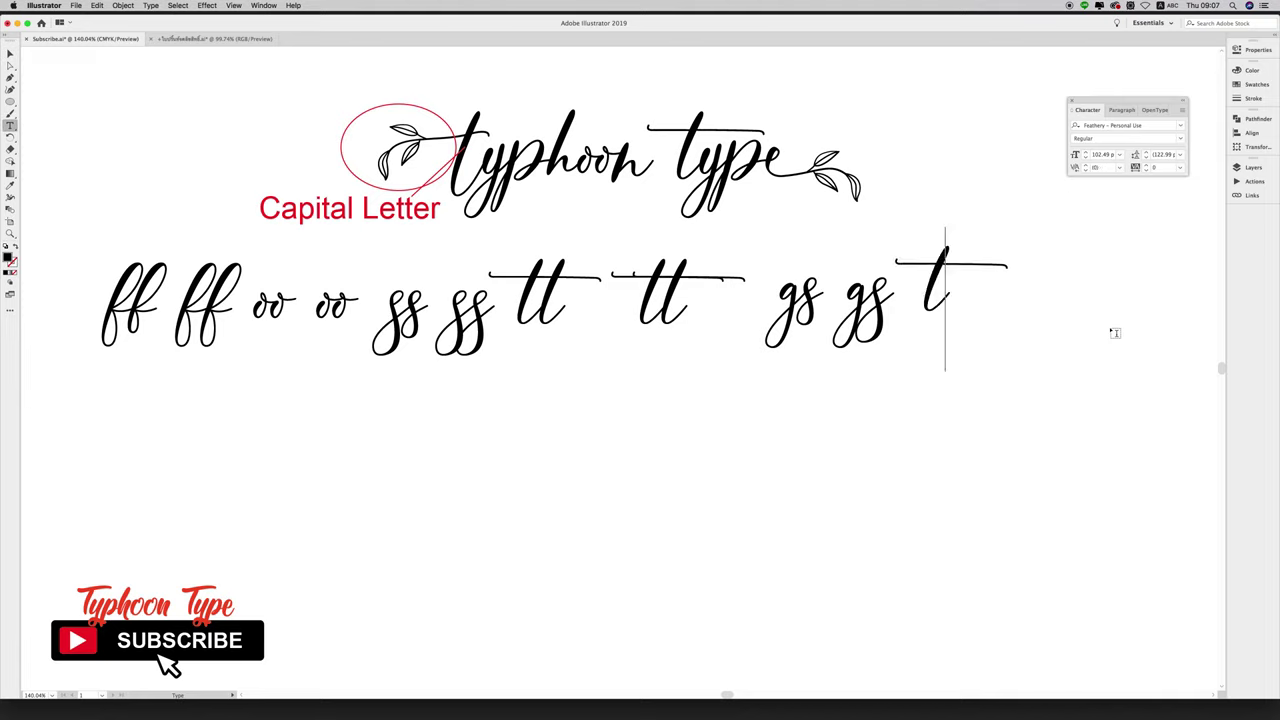
pyautogui.write('h')
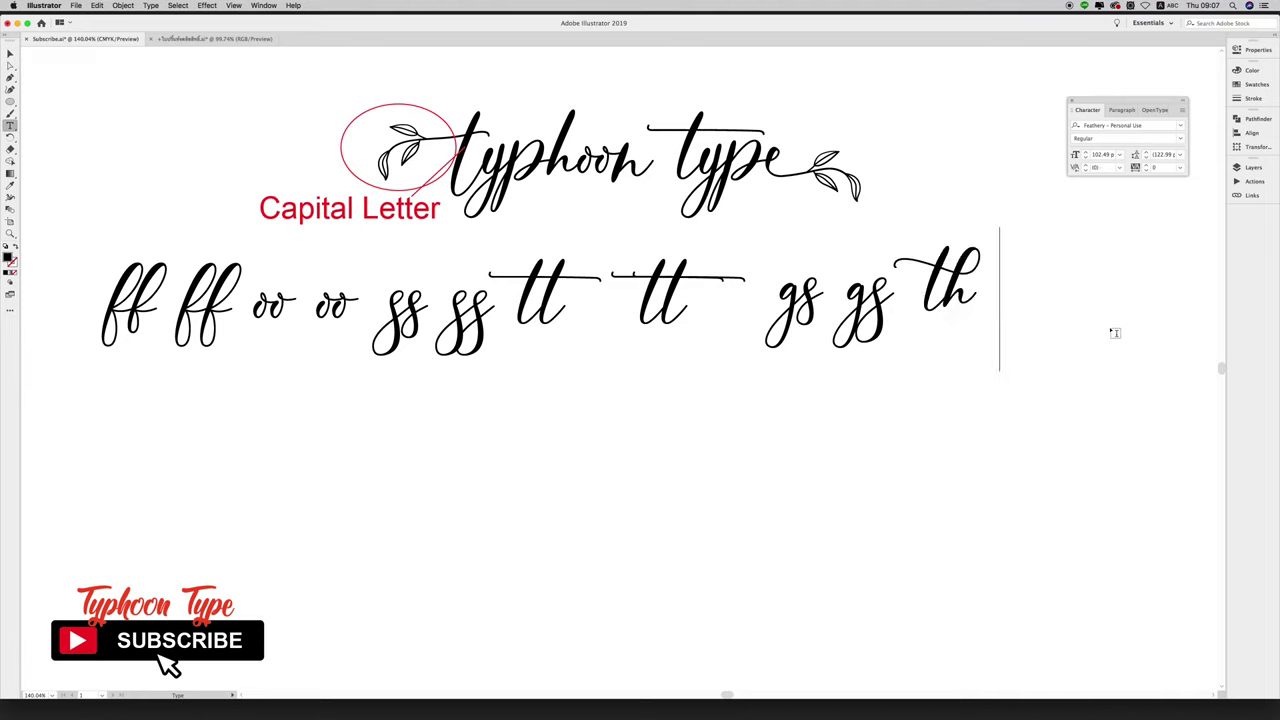
pyautogui.write(' t h')
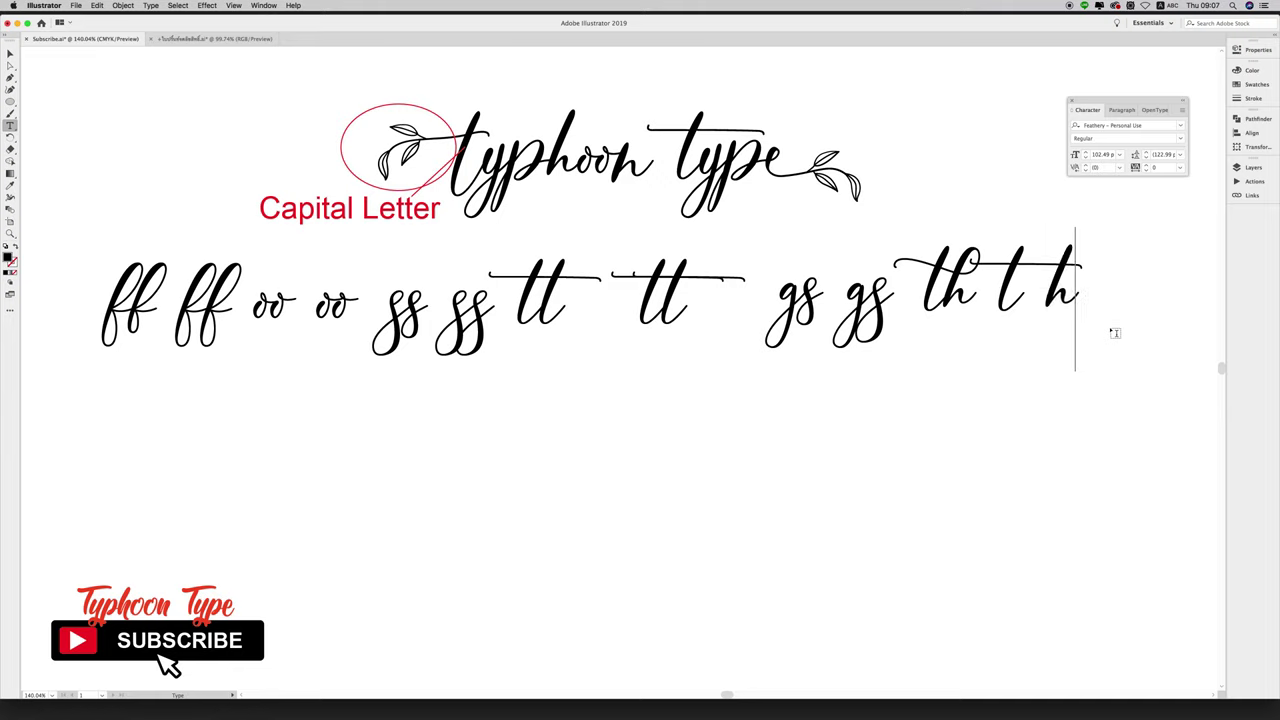
# - Tighten the last t h to -120 tracking and align the th text with the row
pyautogui.click(1013, 283)
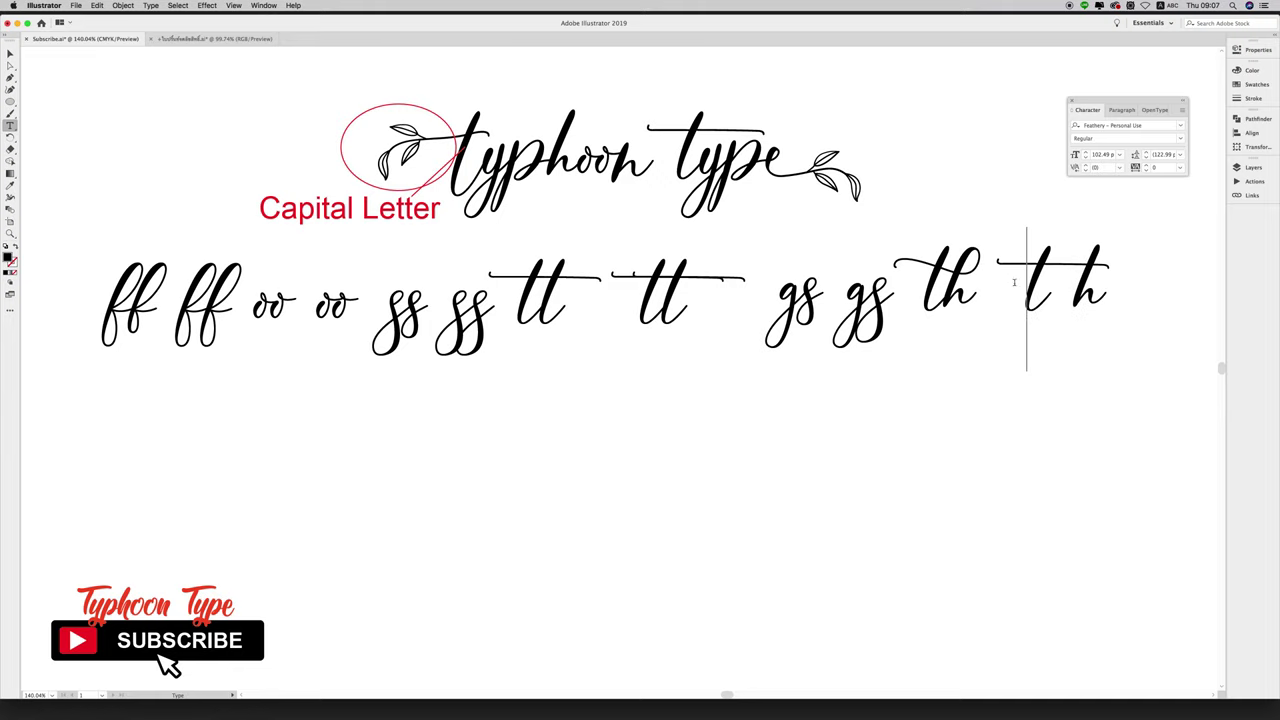
pyautogui.moveTo(1025, 275); pyautogui.dragTo(1186, 292)
pyautogui.hotkey('alt', 'Left')
pyautogui.hotkey('alt', 'Left')
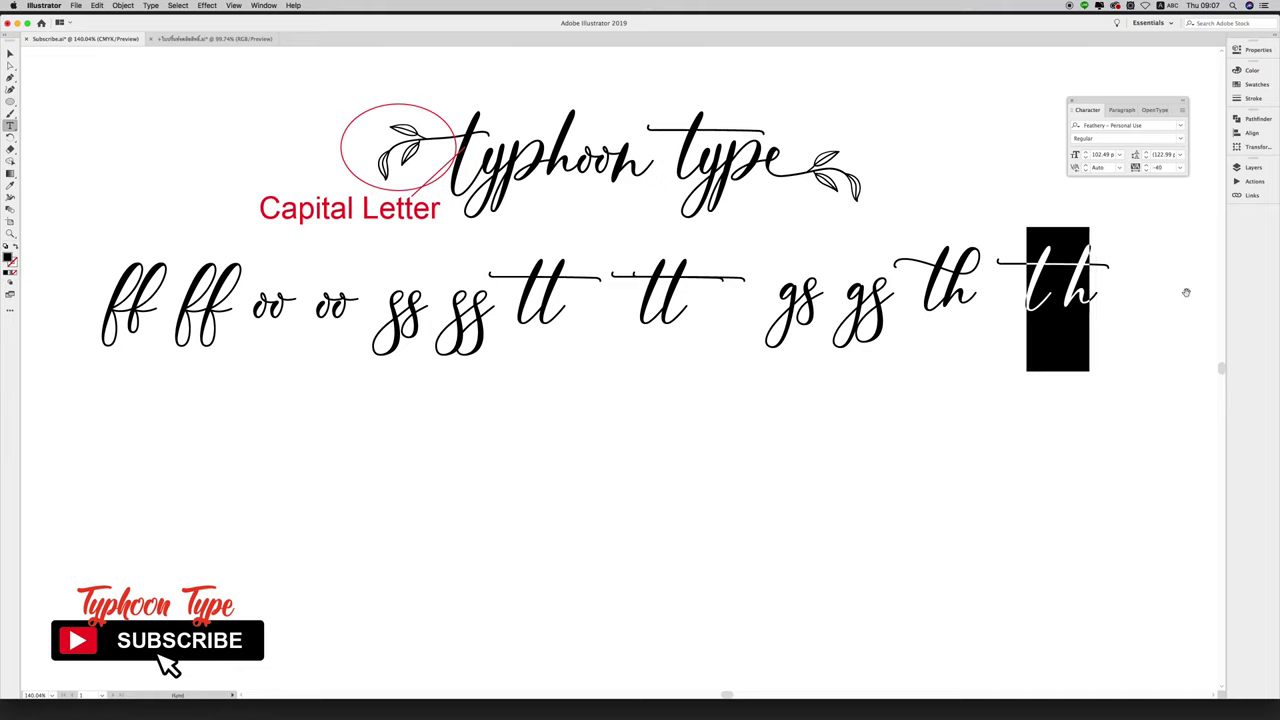
pyautogui.hotkey('alt', 'Left')
pyautogui.hotkey('alt', 'Left')
pyautogui.hotkey('alt', 'Left')
pyautogui.press('Escape')
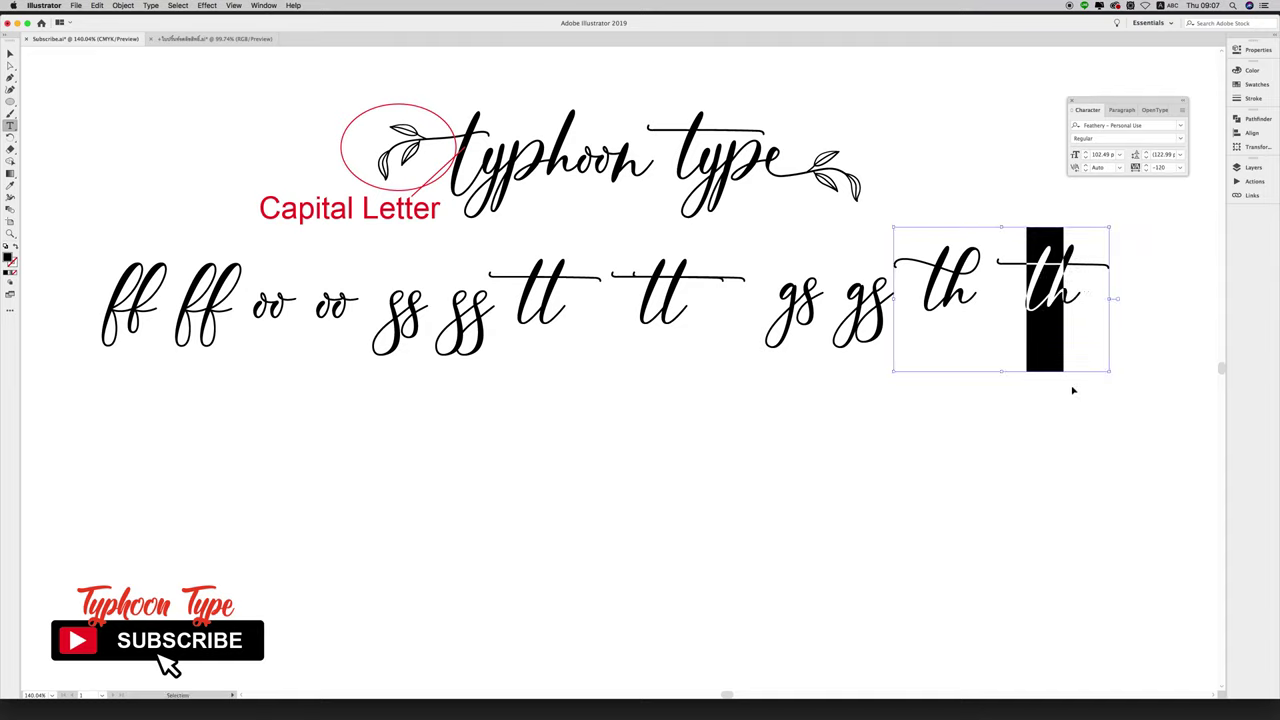
pyautogui.click(1071, 390)
pyautogui.moveTo(970, 293); pyautogui.dragTo(991, 334)
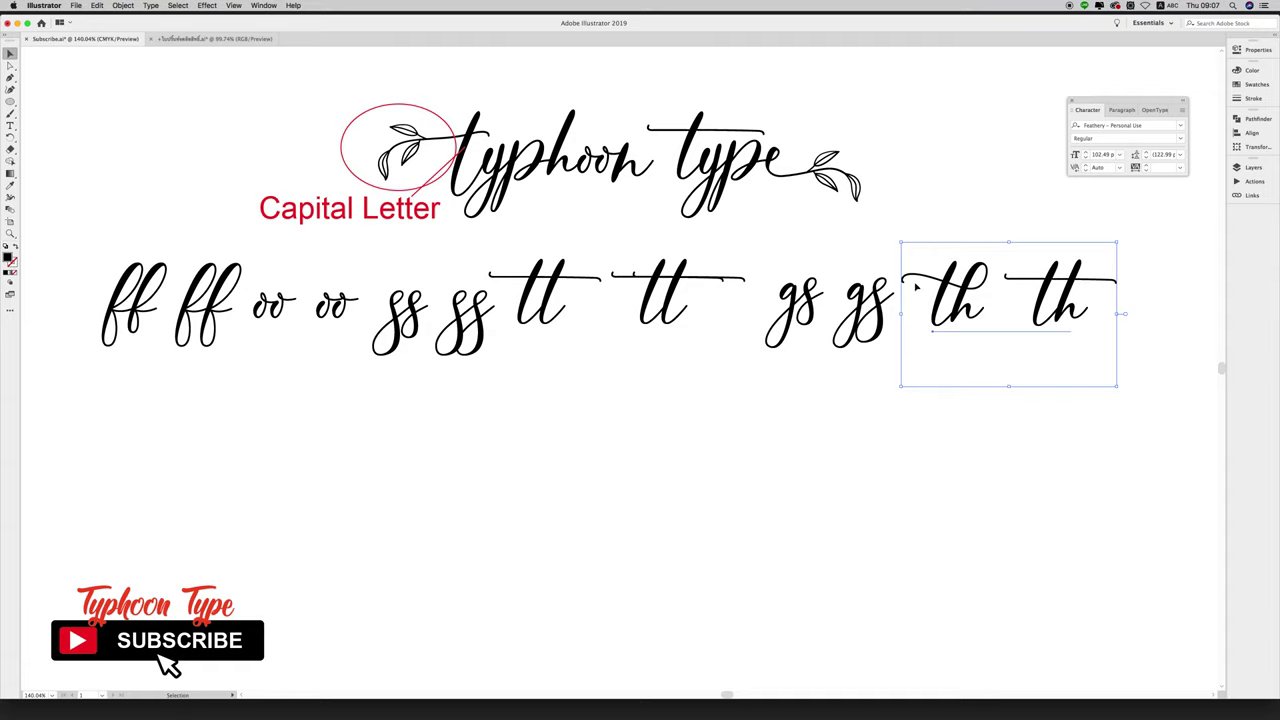
pyautogui.click(1024, 492)
# - Copy the ff ff text below the first row and retype it as 'oz vo wo vz wz'
pyautogui.moveTo(204, 310); pyautogui.dragTo(185, 413)
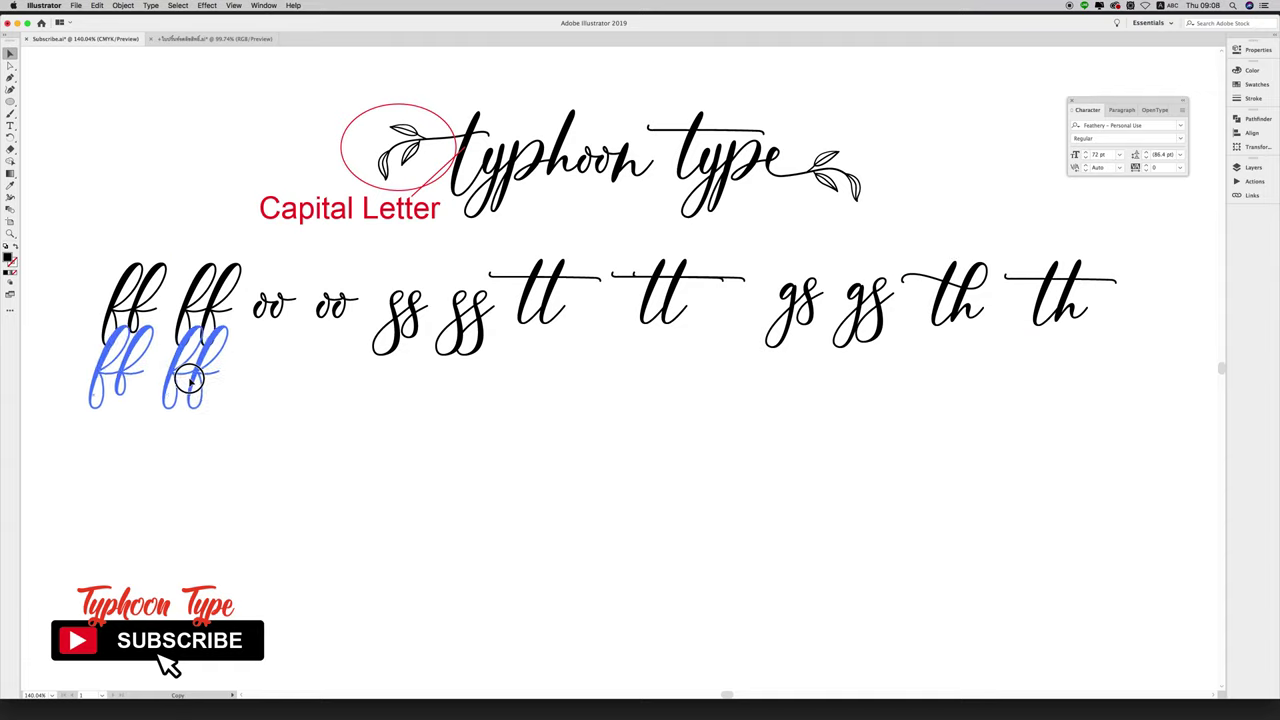
pyautogui.doubleClick(185, 413)
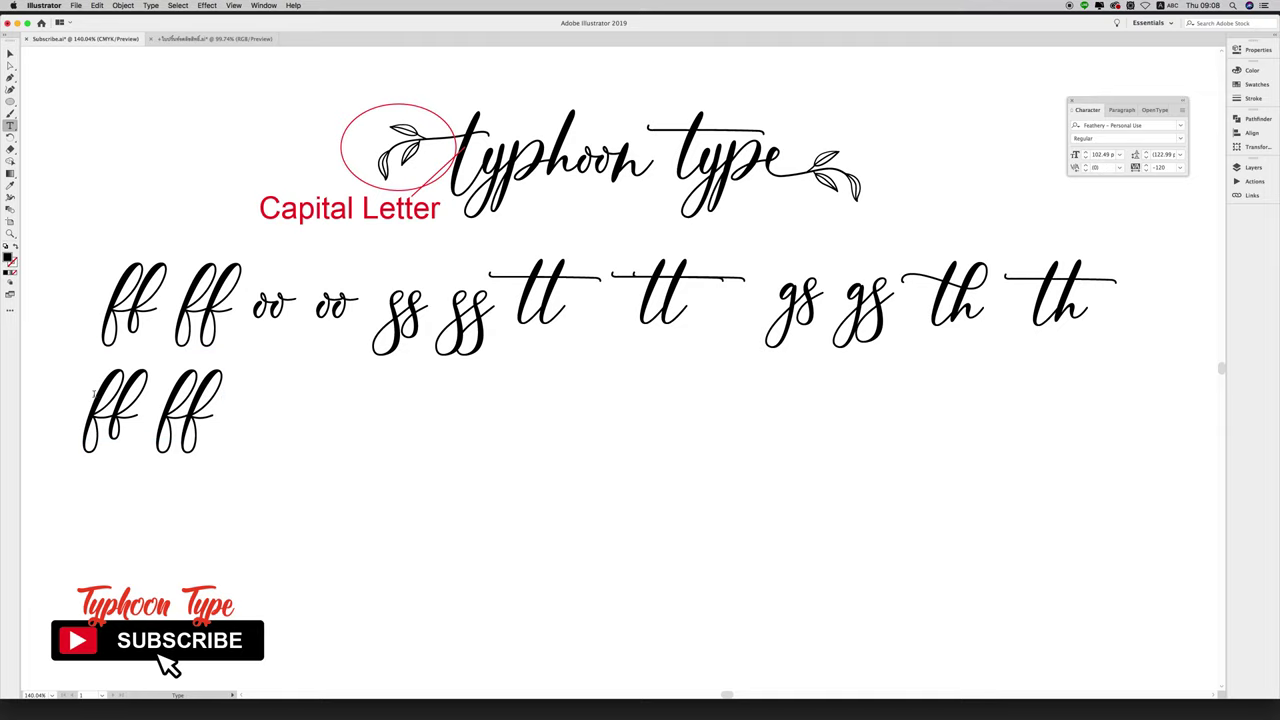
pyautogui.hotkey('ctrl', 'a')
pyautogui.press('BackSpace')
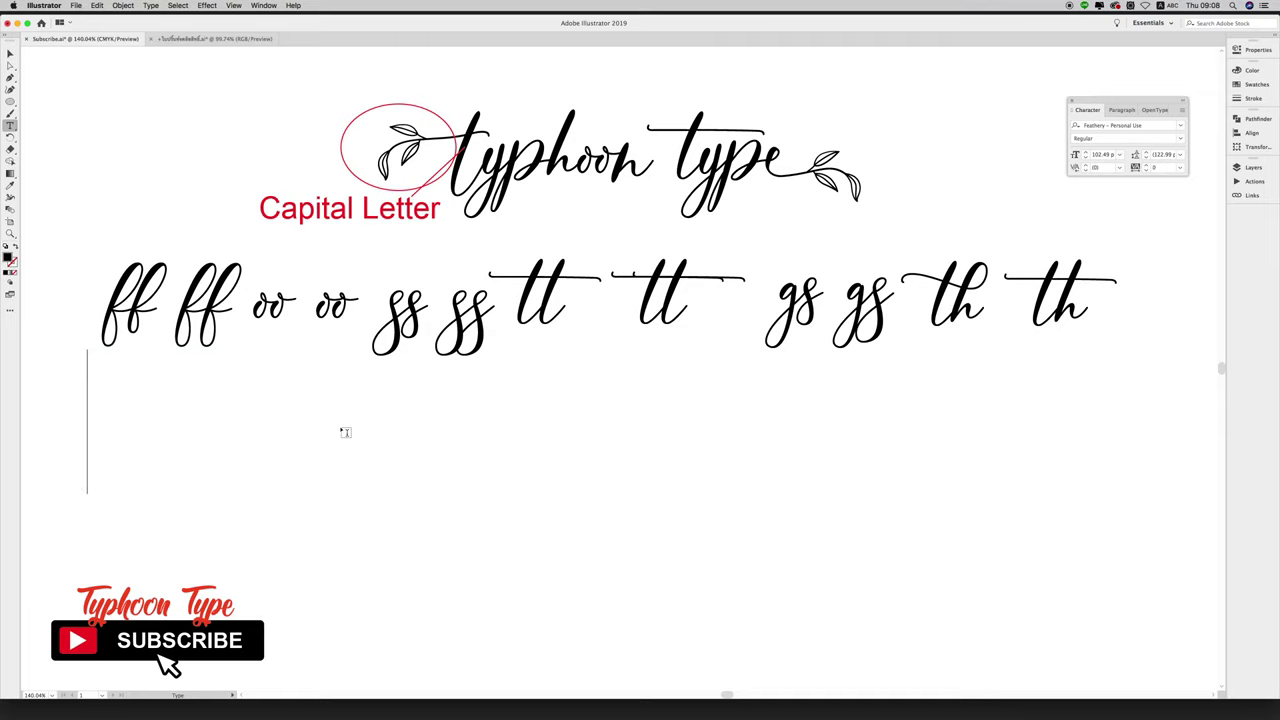
pyautogui.write('oz')
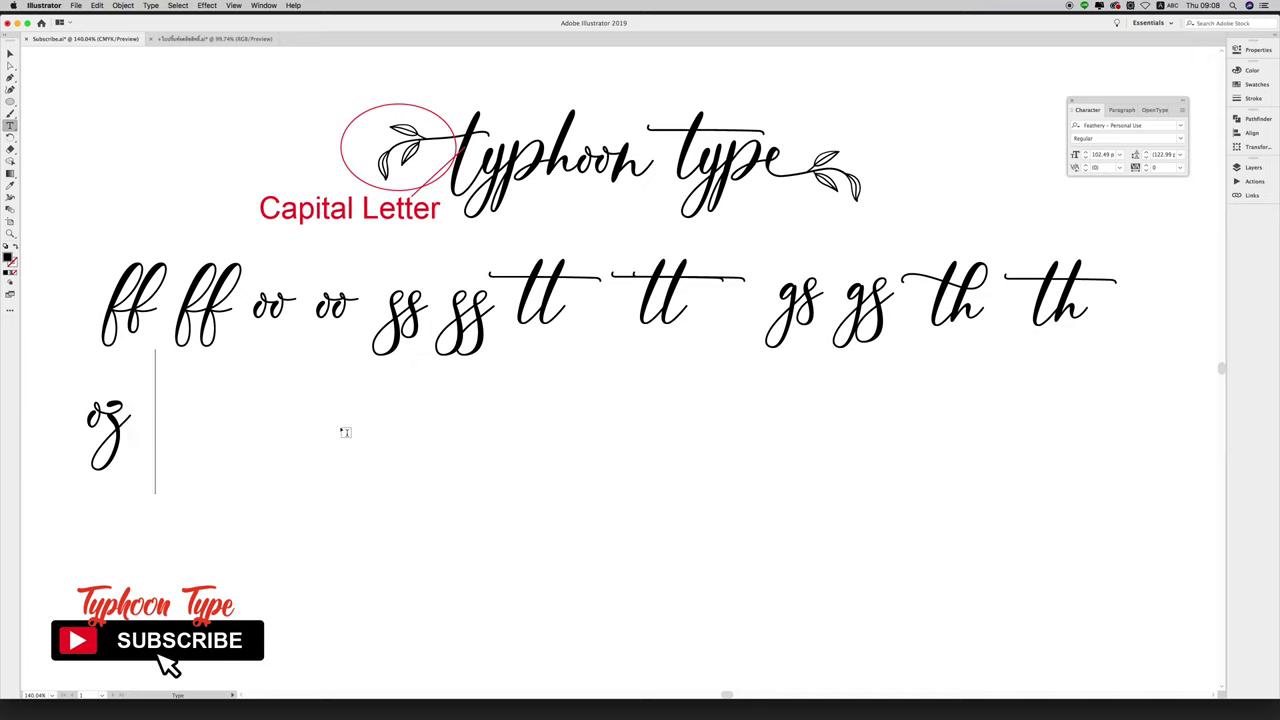
pyautogui.write(' vo')
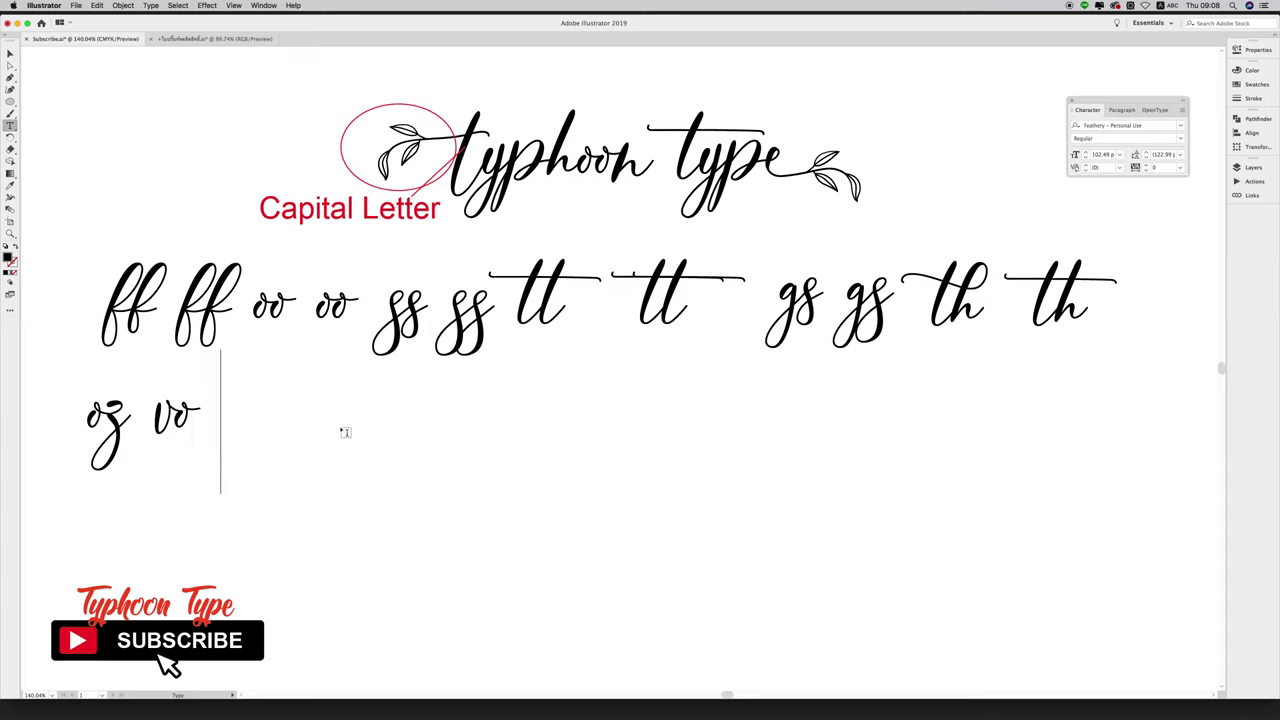
pyautogui.write(' w')
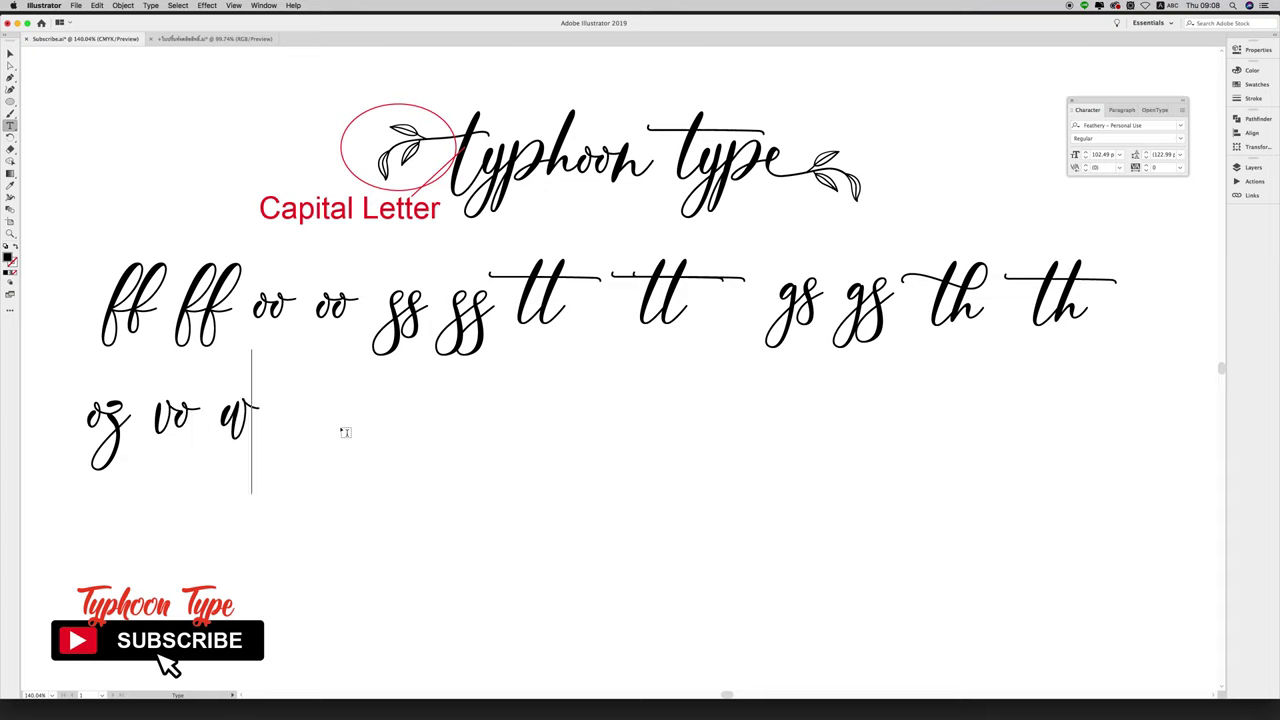
pyautogui.write('o')
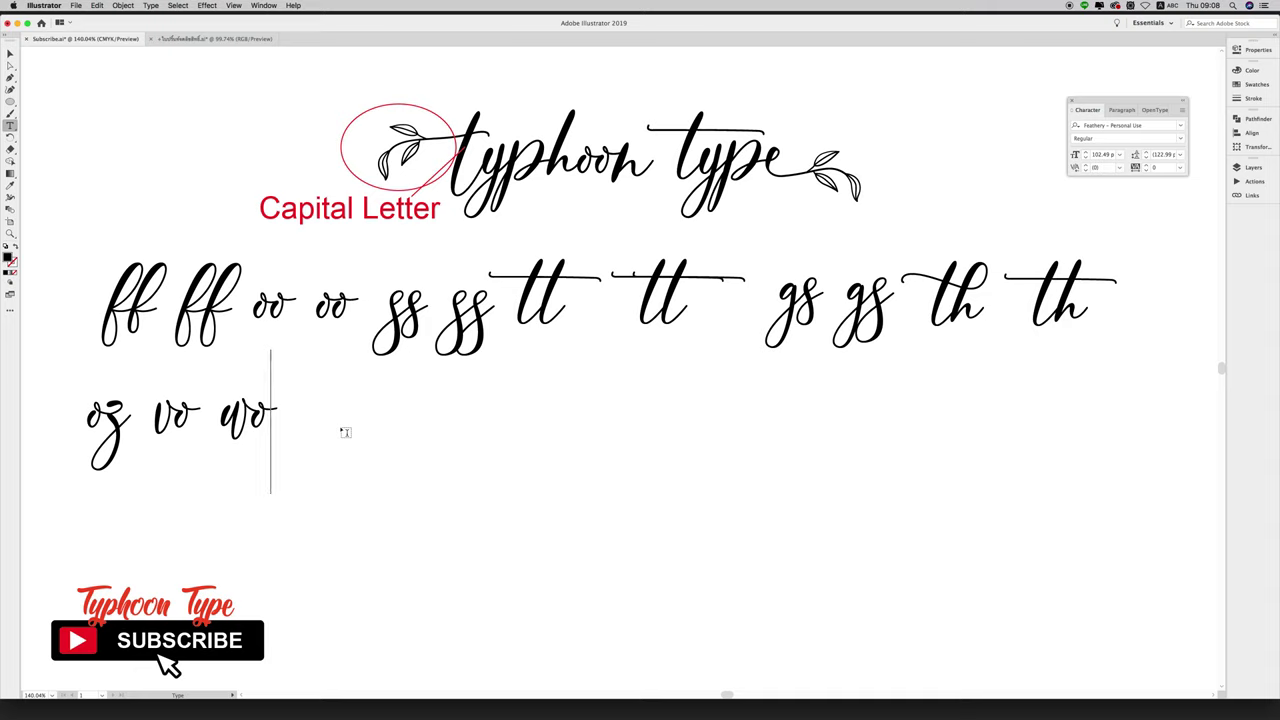
pyautogui.write(' v')
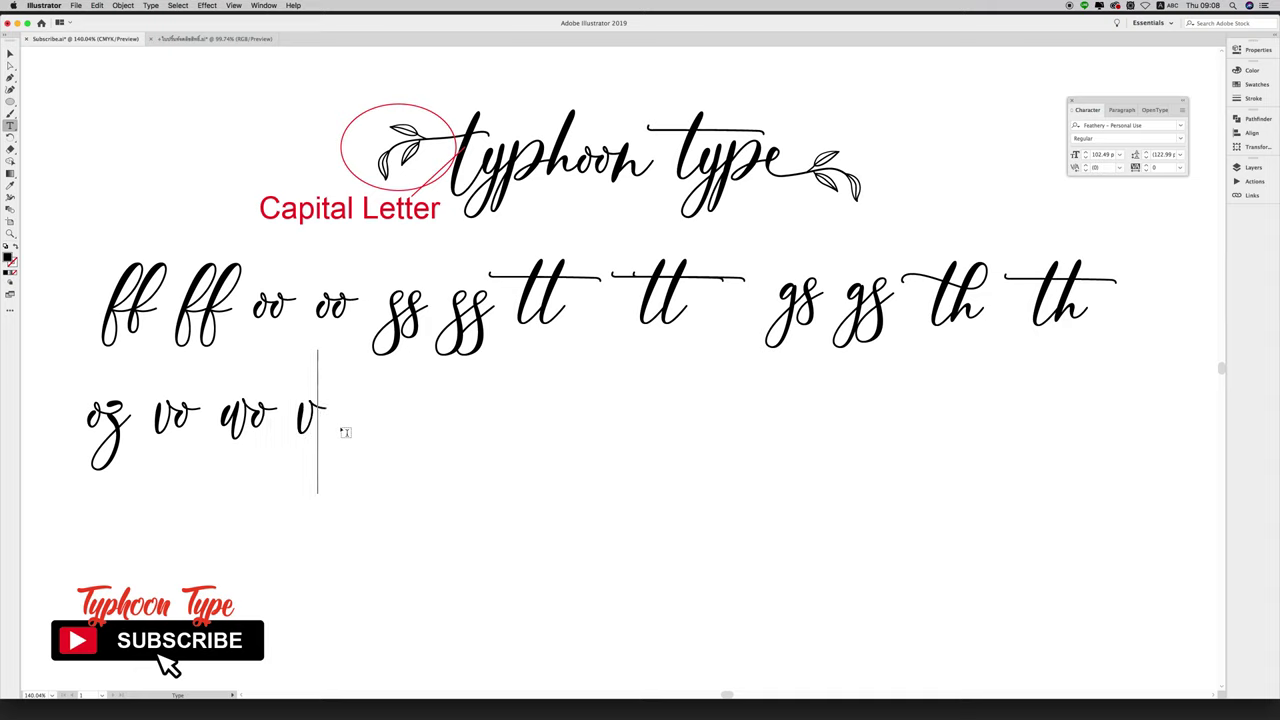
pyautogui.write('z ')
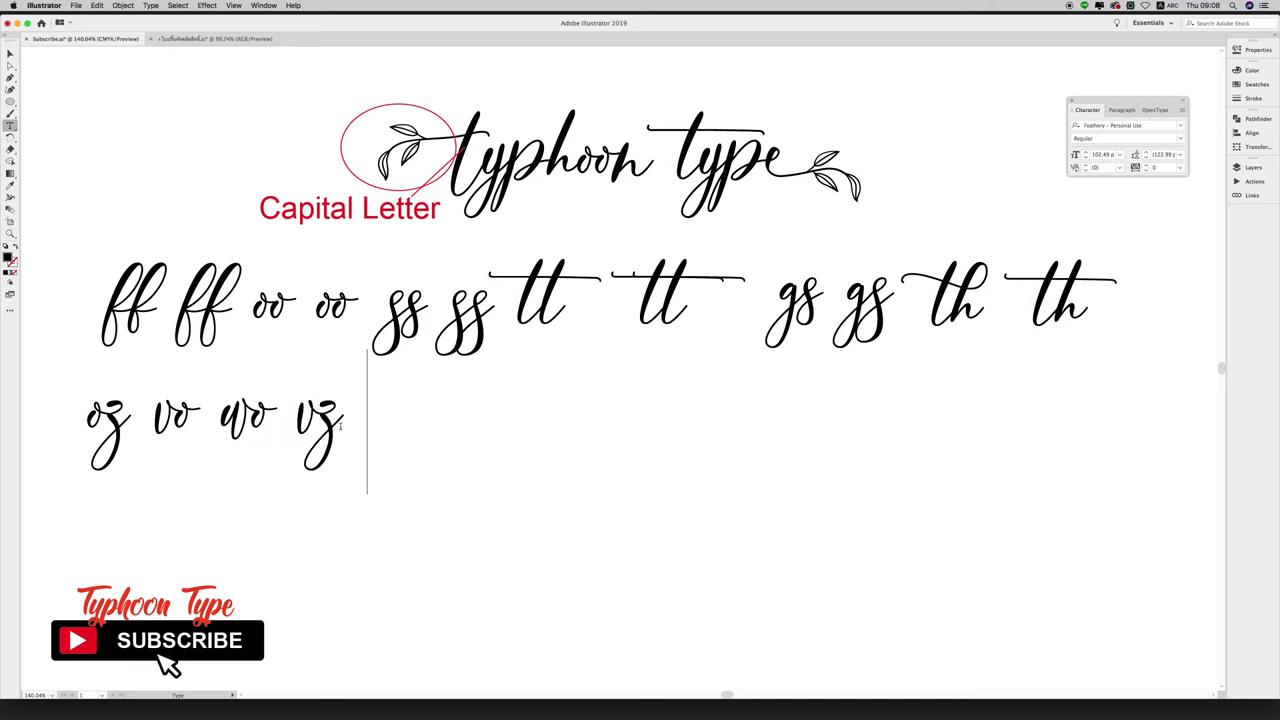
pyautogui.write('wz')
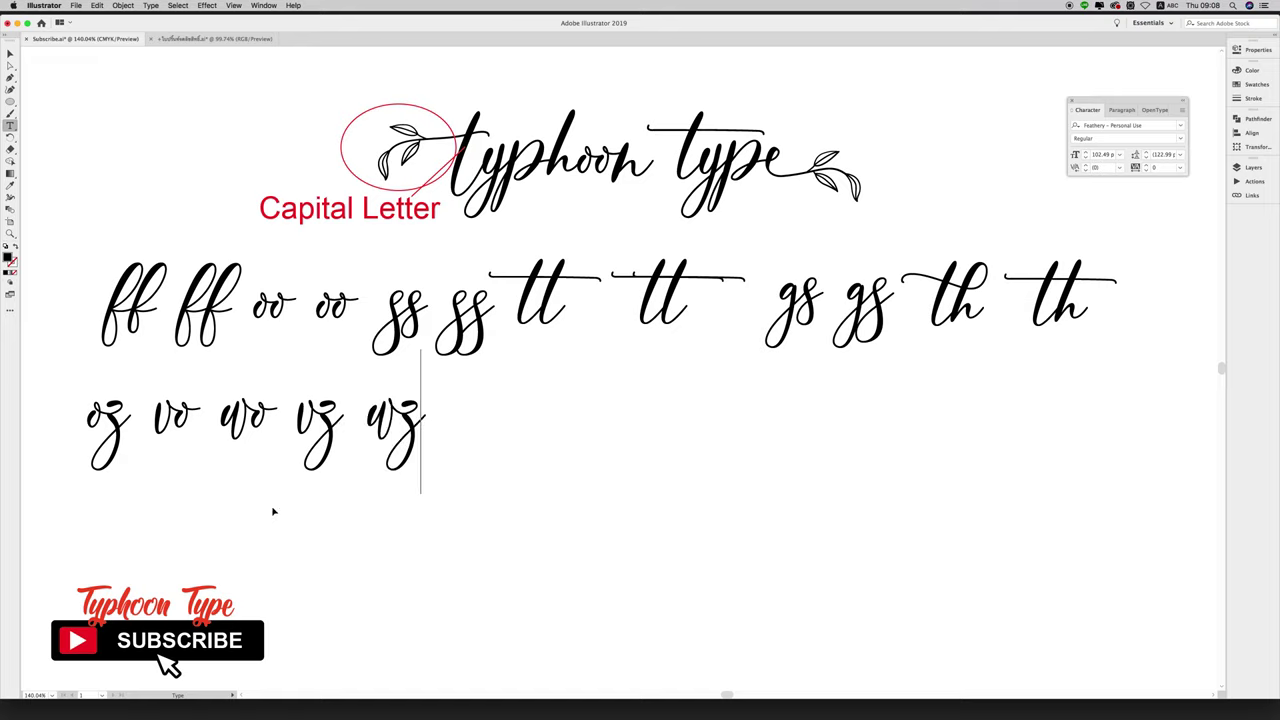
pyautogui.press('Escape')
# - Move the red Pua Encoded Alternate Glyph label beside the title and Ligature after row two
pyautogui.click(485, 483)
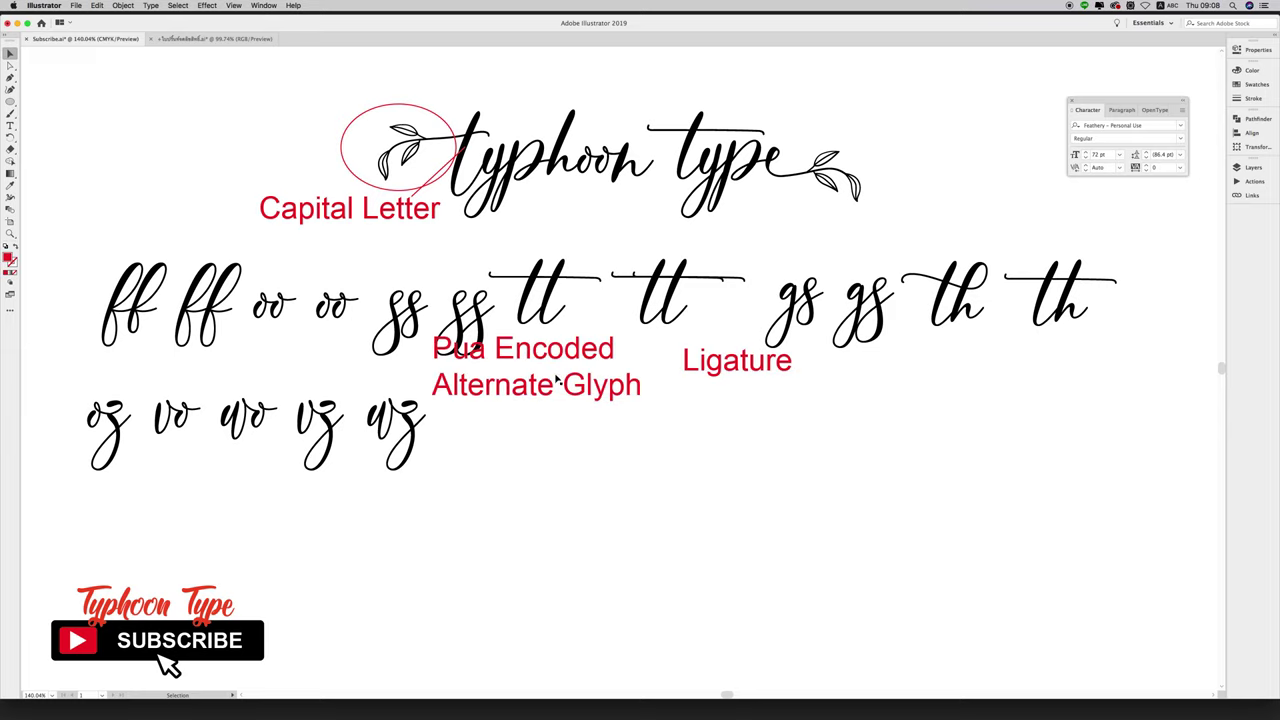
pyautogui.moveTo(561, 392); pyautogui.dragTo(1016, 206)
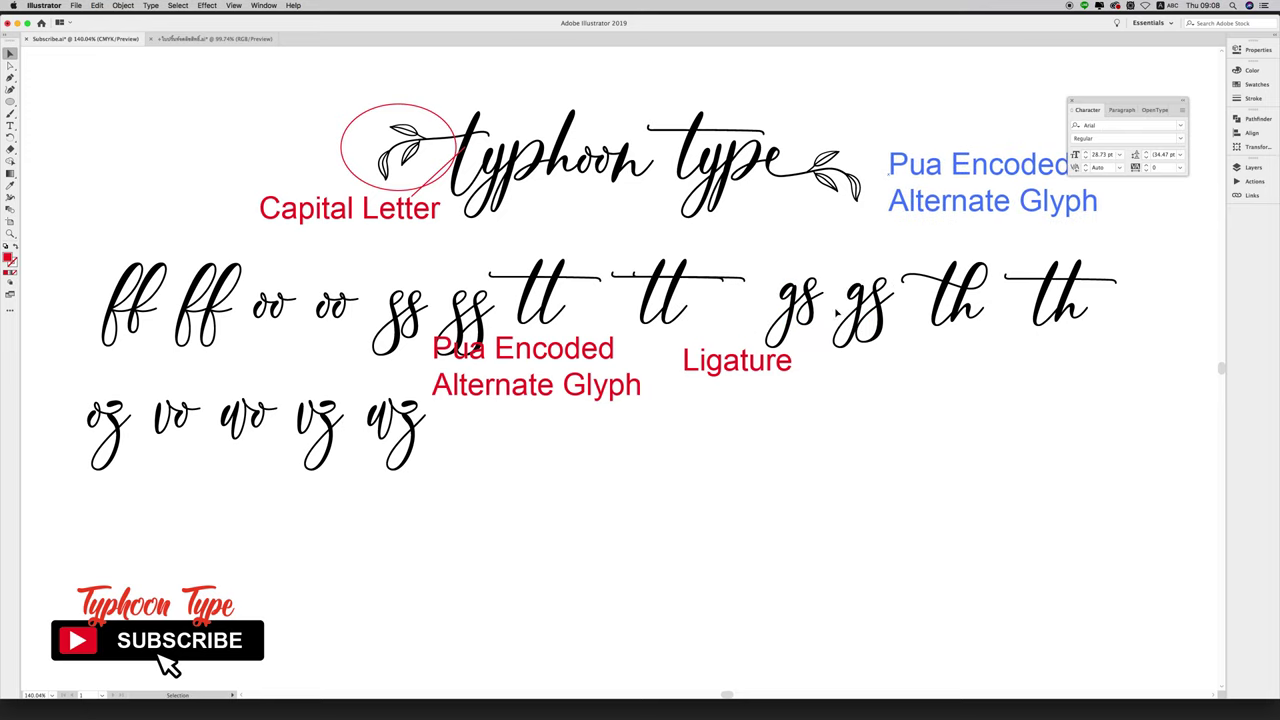
pyautogui.moveTo(741, 373); pyautogui.dragTo(517, 436)
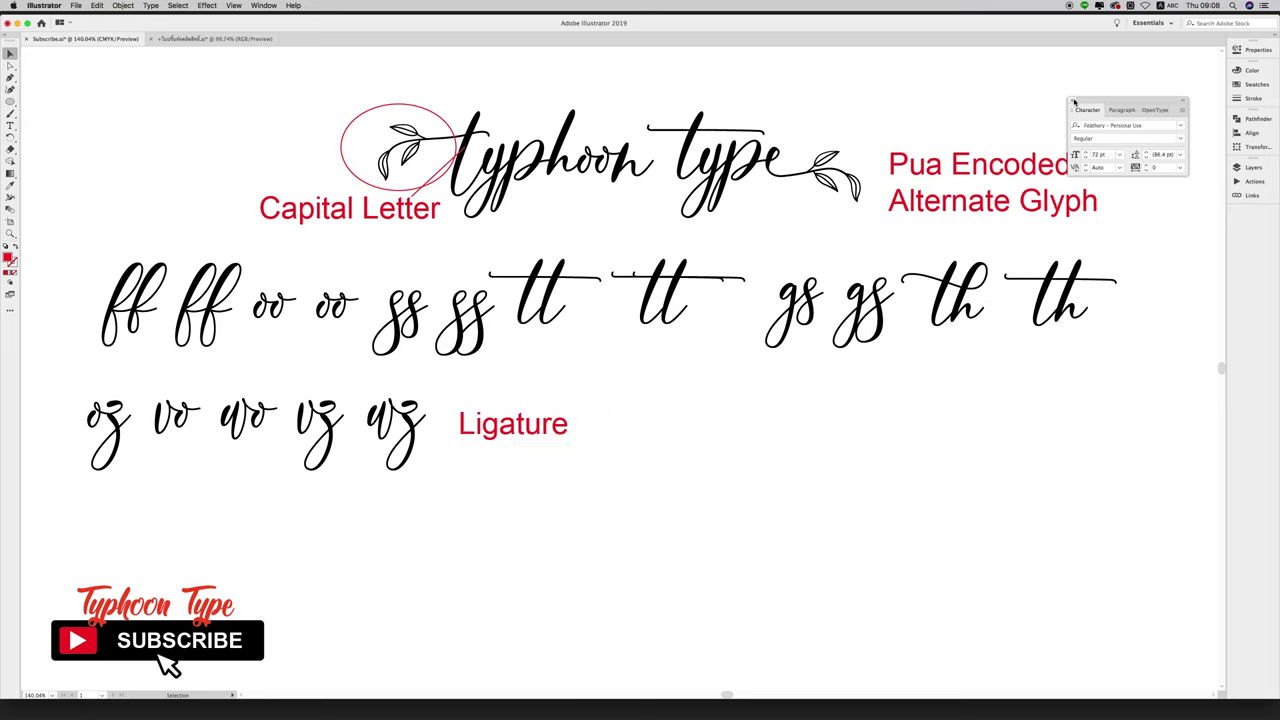
pyautogui.click(1073, 100)
# - Draw red outline rectangles around both glyph rows and the Pua Encoded Alternate Glyph label
pyautogui.moveTo(10, 101); pyautogui.dragTo(60, 103)
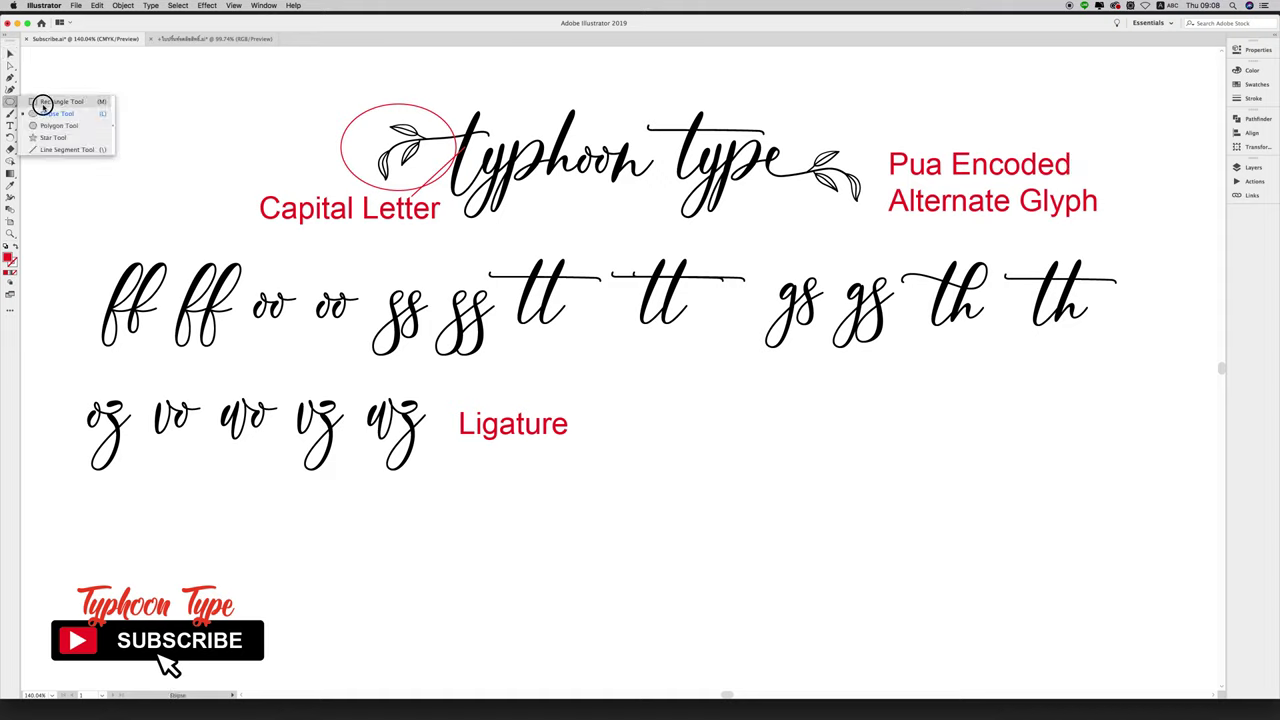
pyautogui.moveTo(44, 244); pyautogui.dragTo(1144, 491)
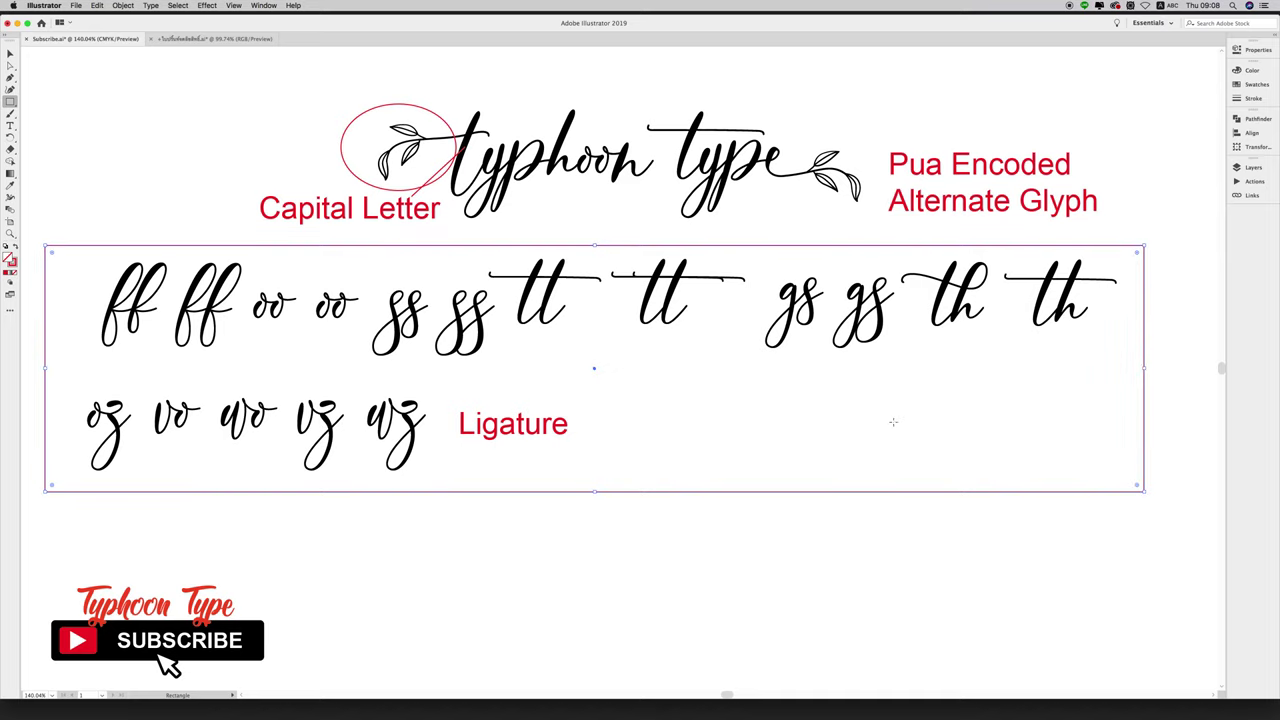
pyautogui.moveTo(765, 135)
pyautogui.mouseDown()
pyautogui.moveTo(1121, 207)
pyautogui.moveTo(1120, 219)
pyautogui.mouseUp()
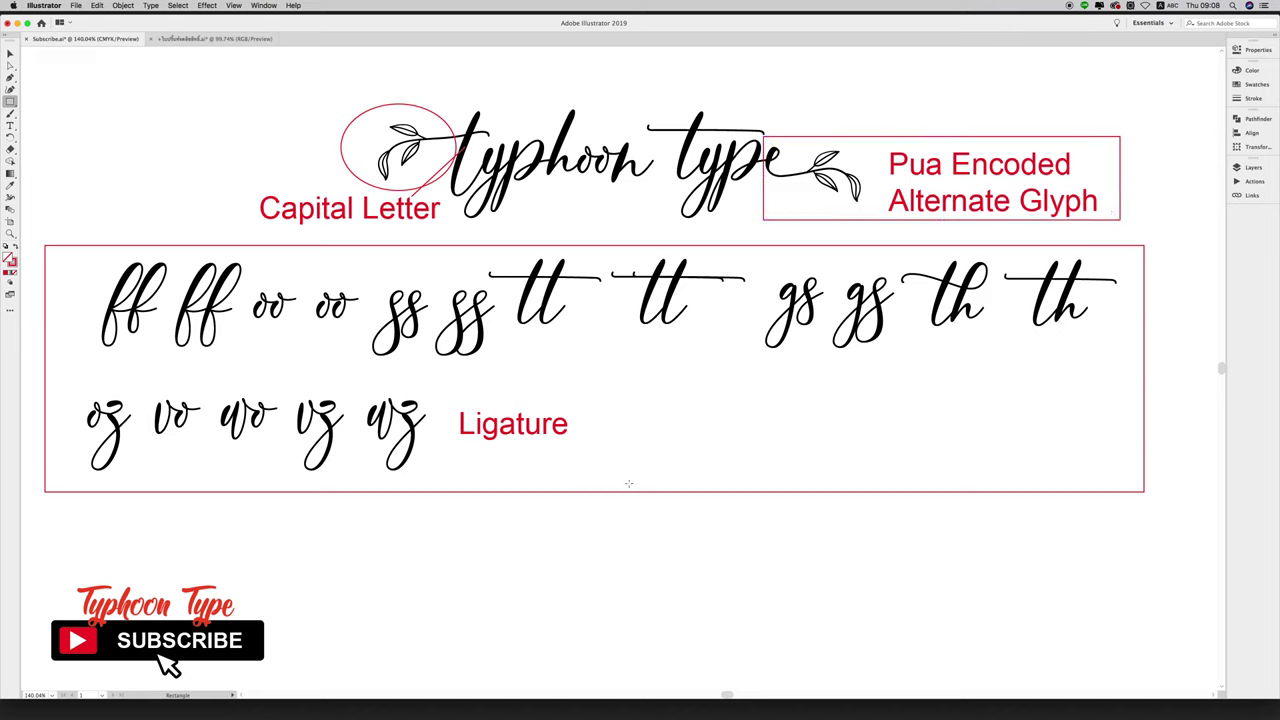
pyautogui.press('v')
# - Copy the typhoon type title below the ligature box and delete its trailing leaf swash
pyautogui.click(692, 180)
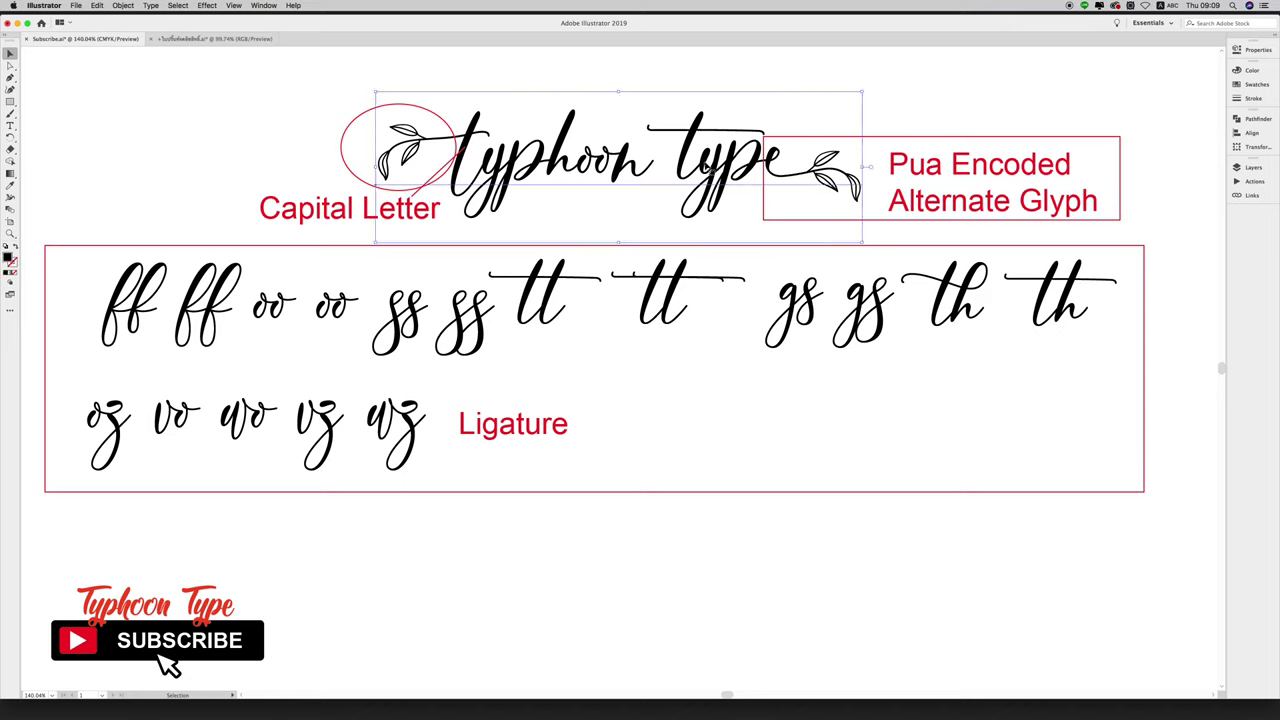
pyautogui.moveTo(706, 163); pyautogui.dragTo(705, 570)
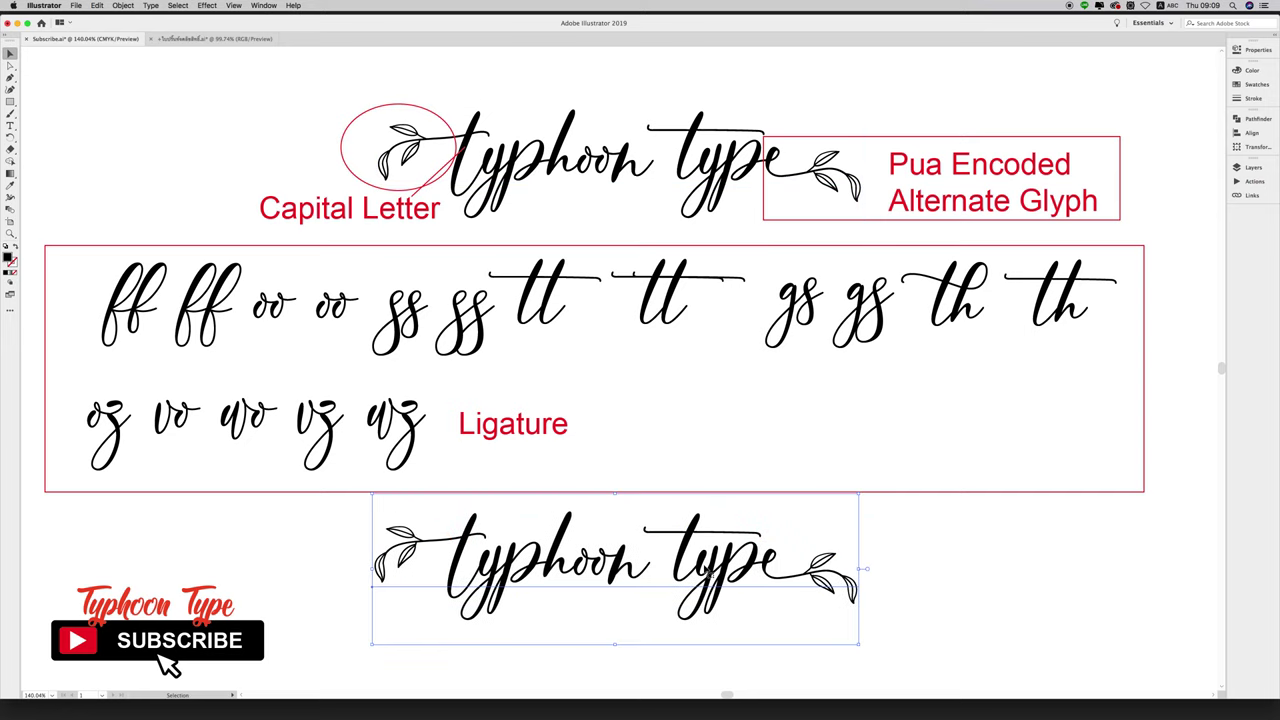
pyautogui.press('t')
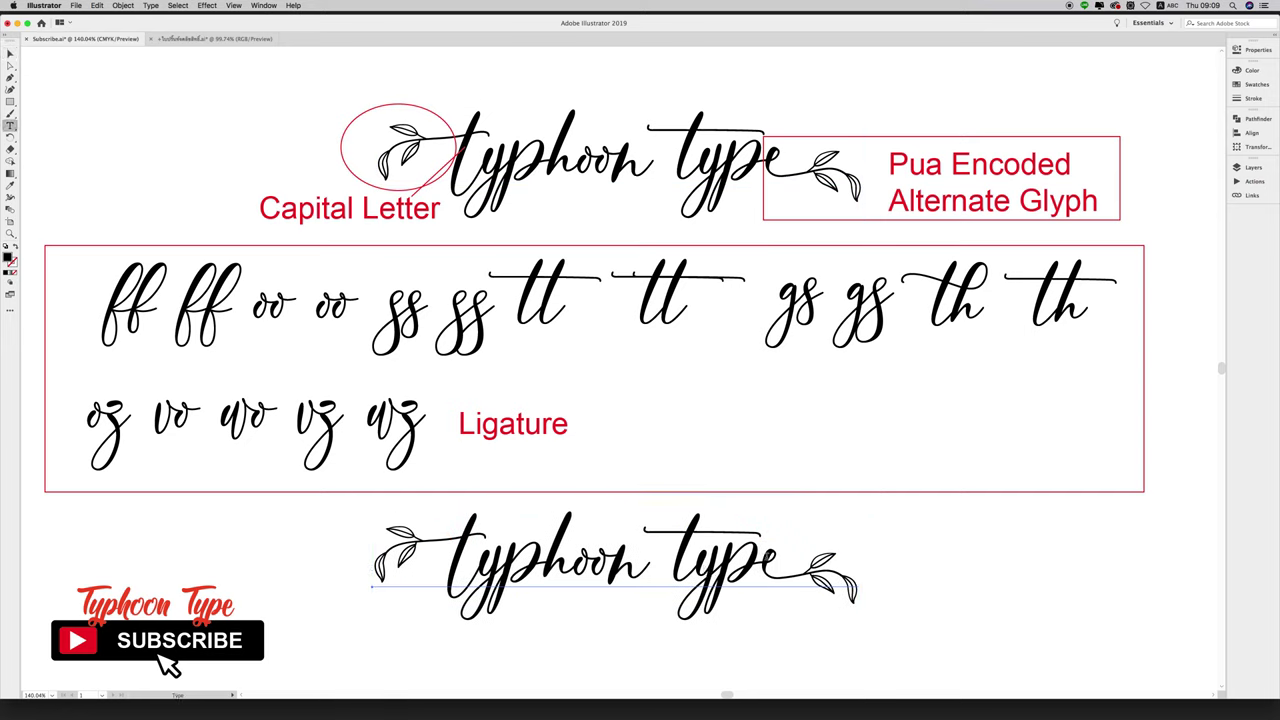
pyautogui.moveTo(764, 565); pyautogui.dragTo(873, 568)
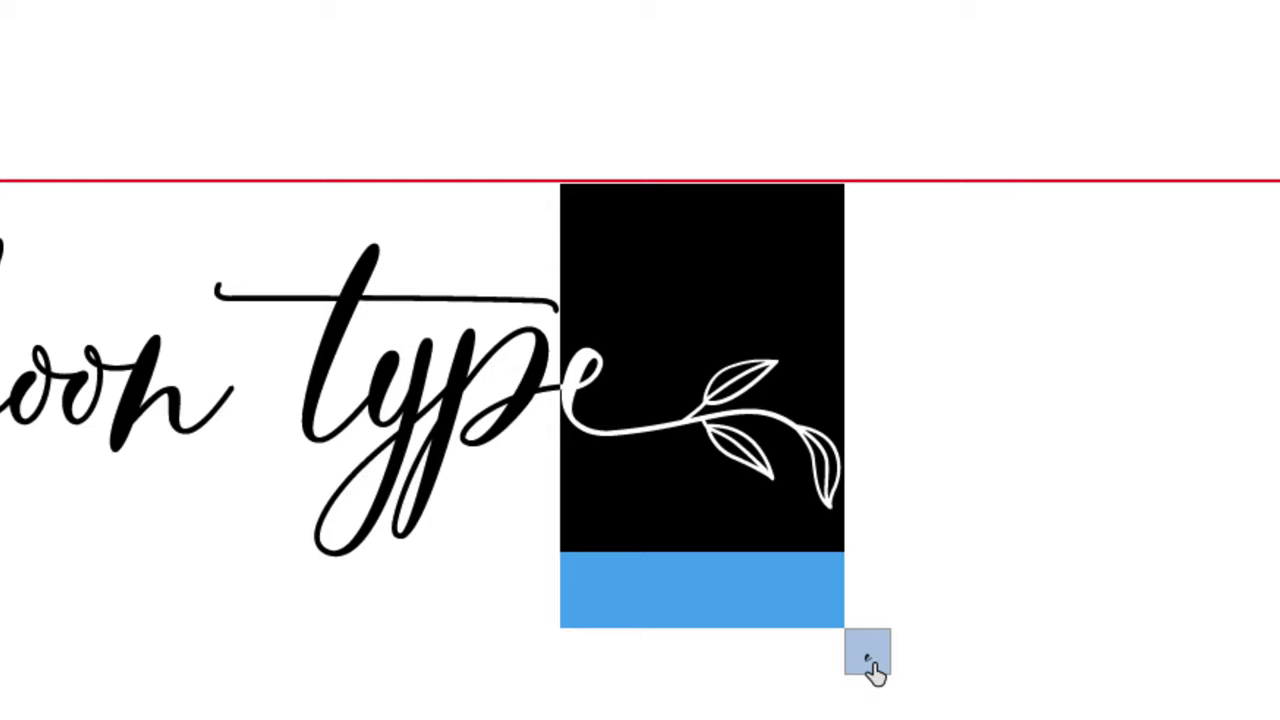
pyautogui.press('BackSpace')
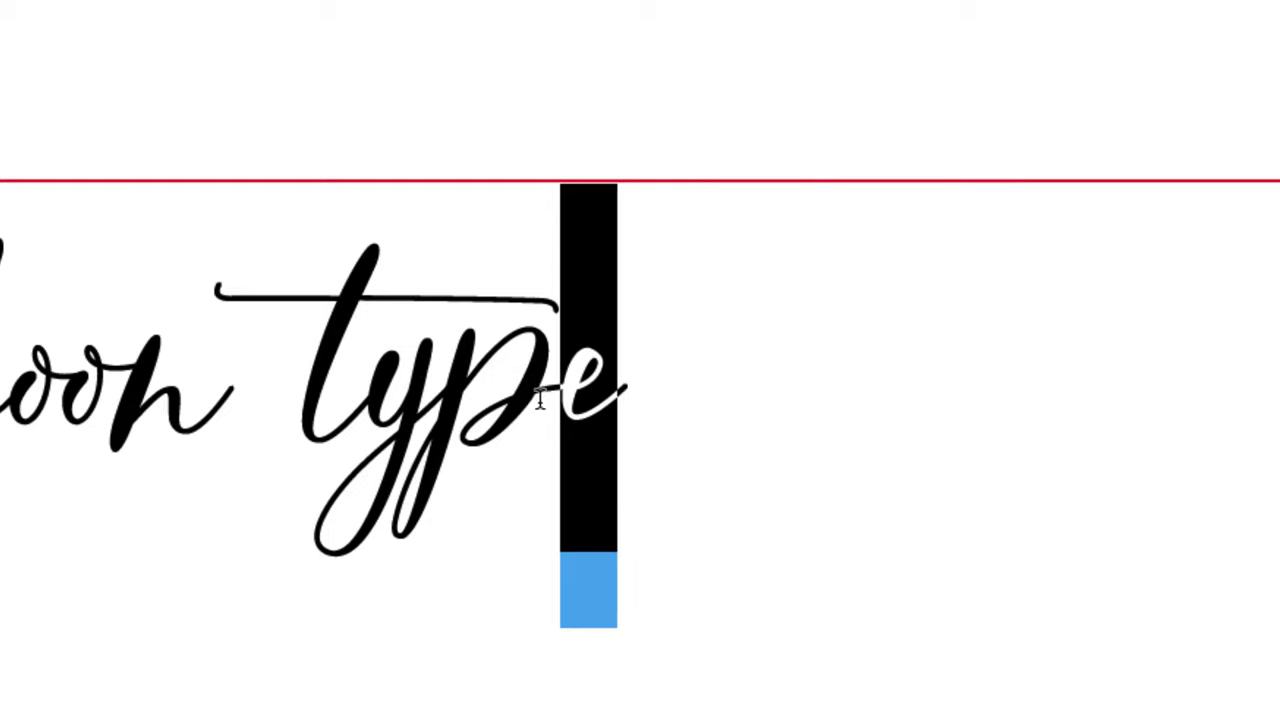
# - Preview swash alternates for 'pe' and 'y' in the bottom line, undoing the pe swap
pyautogui.moveTo(535, 380); pyautogui.dragTo(470, 382)
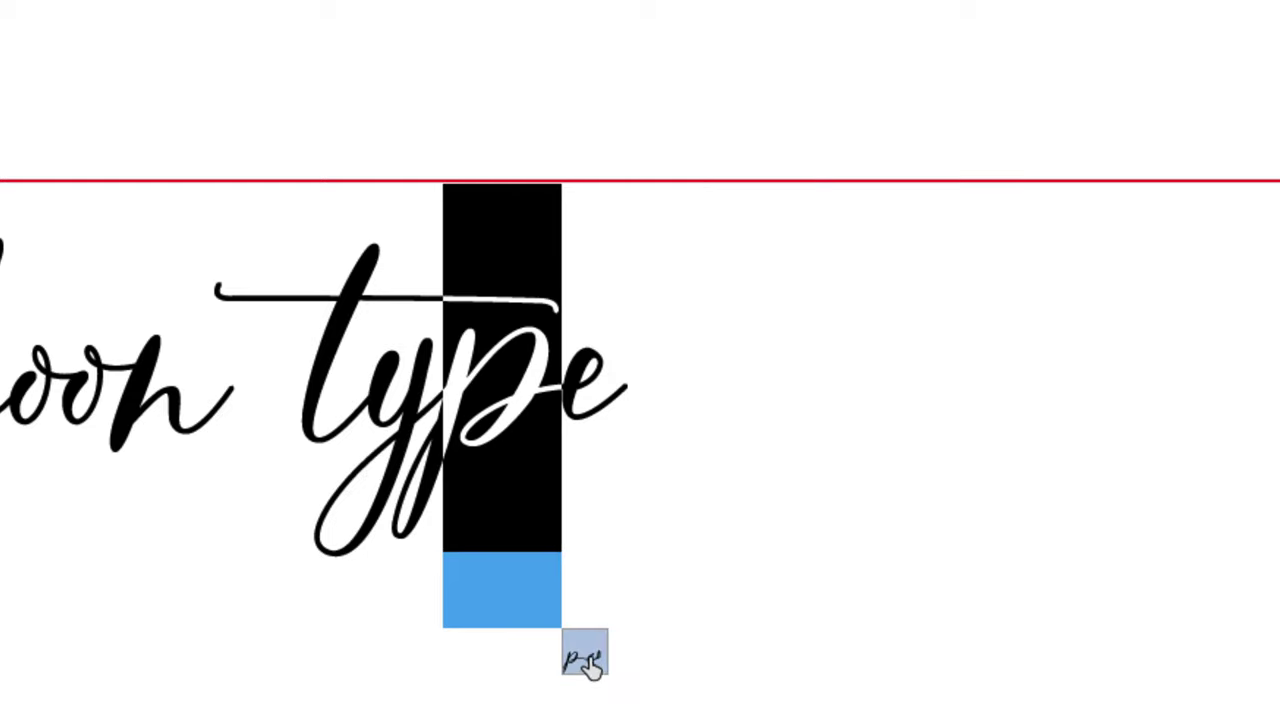
pyautogui.click(585, 656)
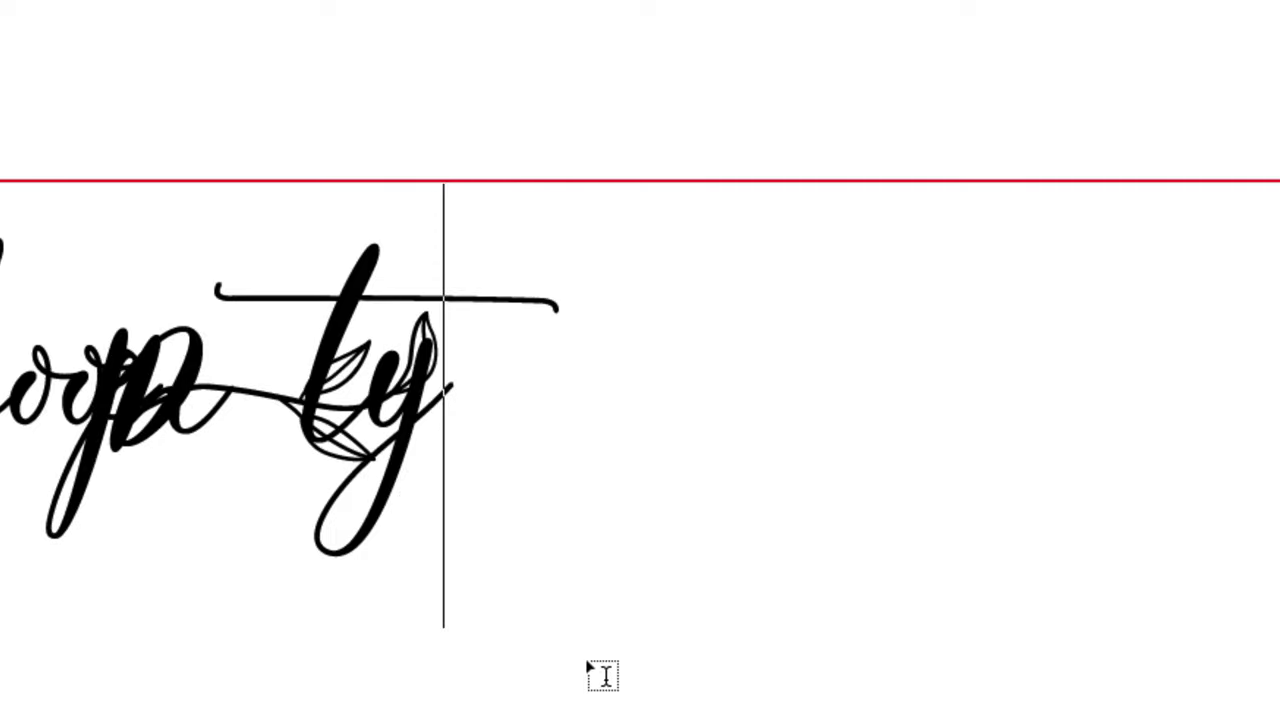
pyautogui.hotkey('ctrl', 'z')
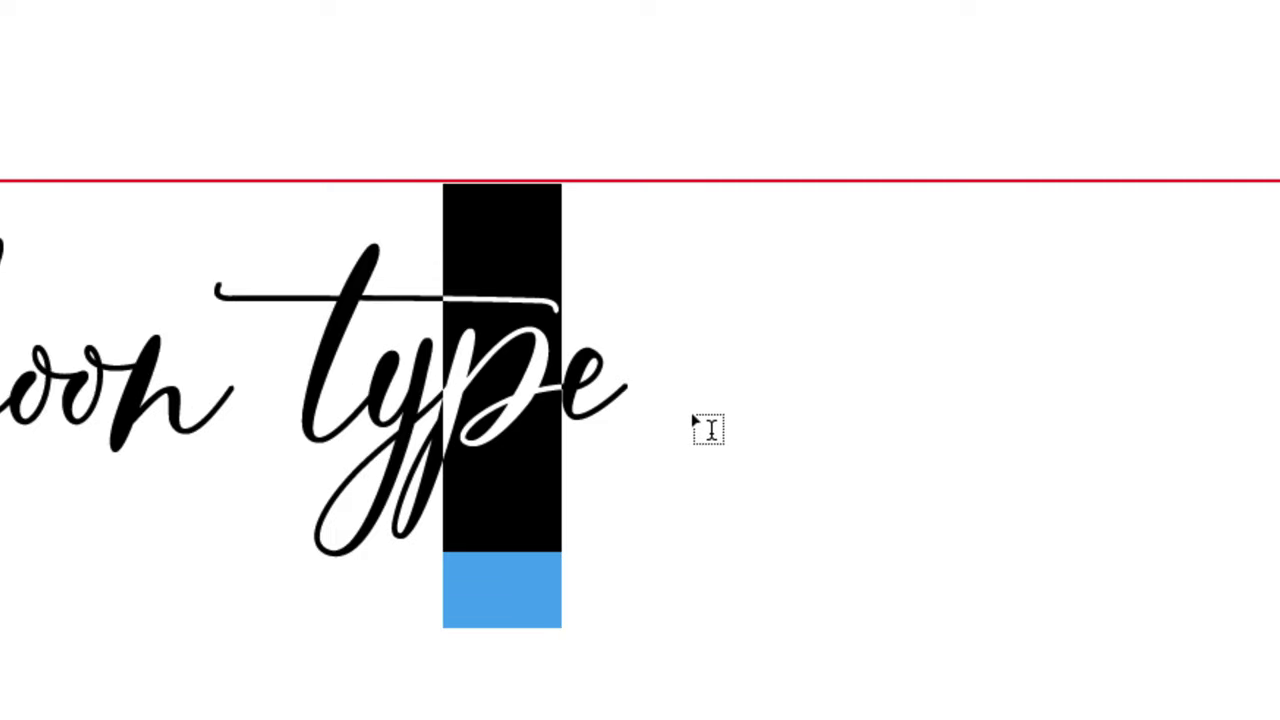
pyautogui.moveTo(420, 375); pyautogui.dragTo(376, 373)
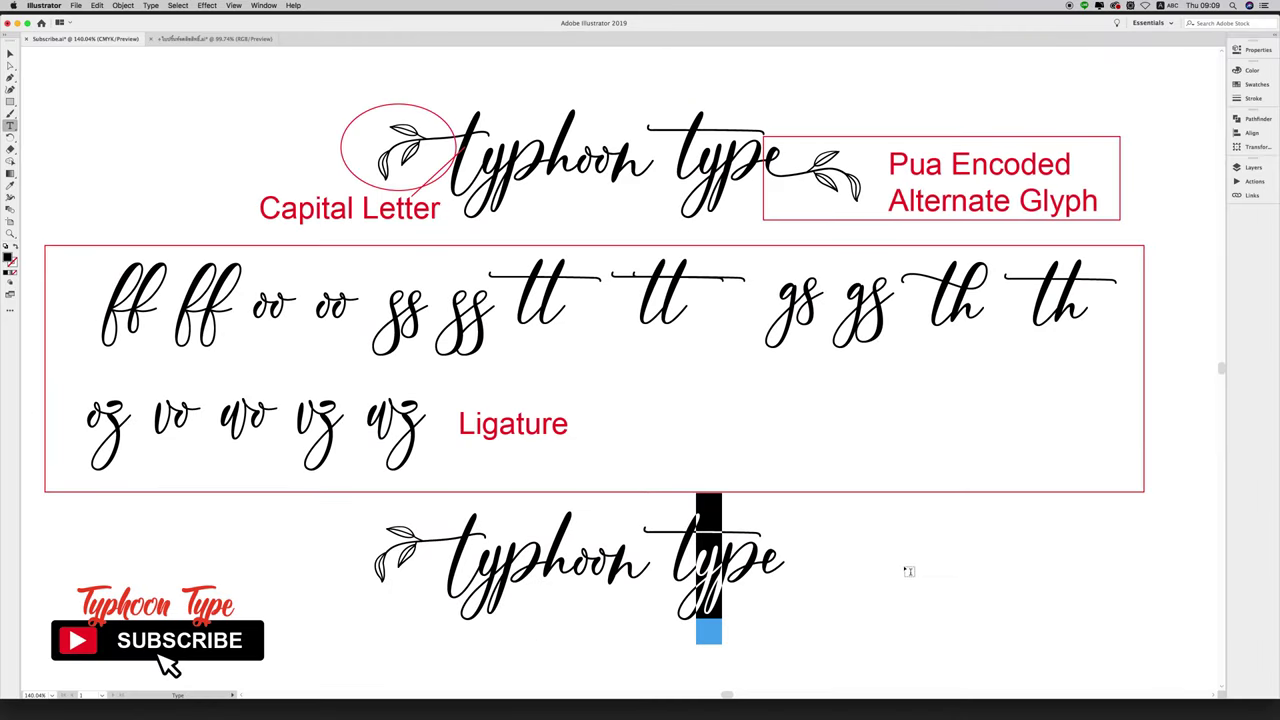
pyautogui.keyDown('super'); pyautogui.click(908, 592); pyautogui.keyUp('super')
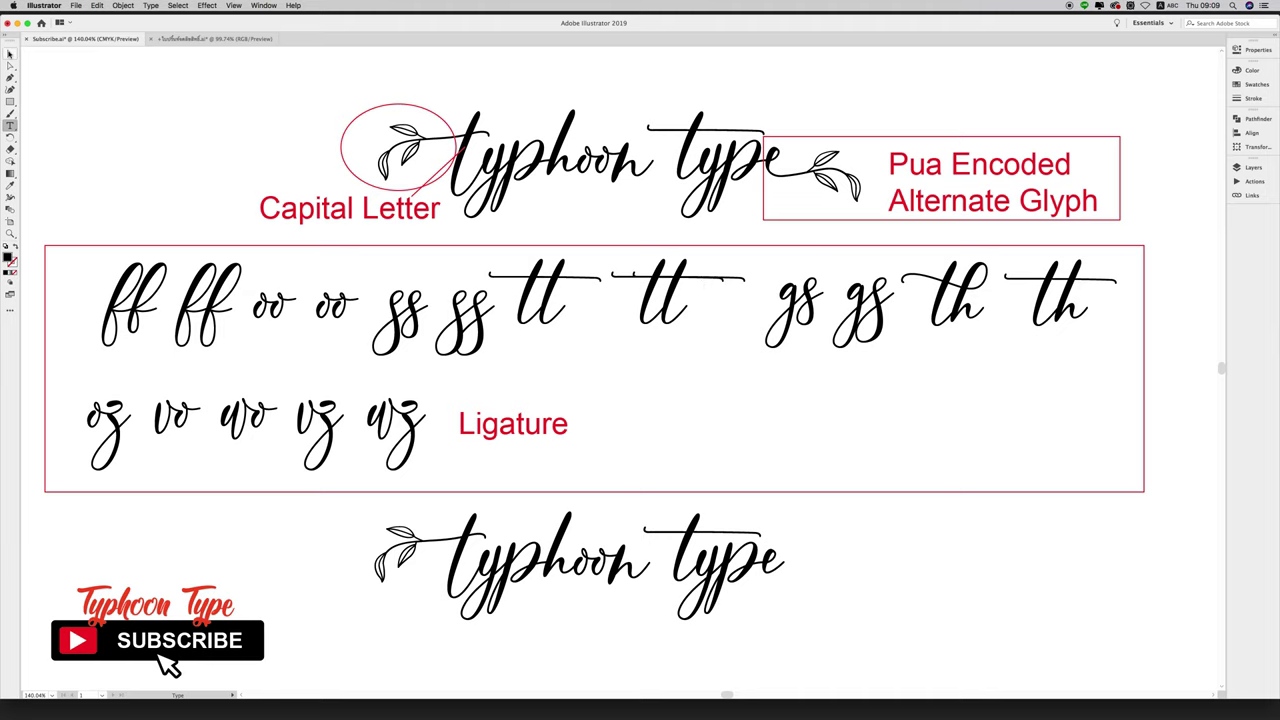
pyautogui.click(10, 54)
pyautogui.click(150, 6)
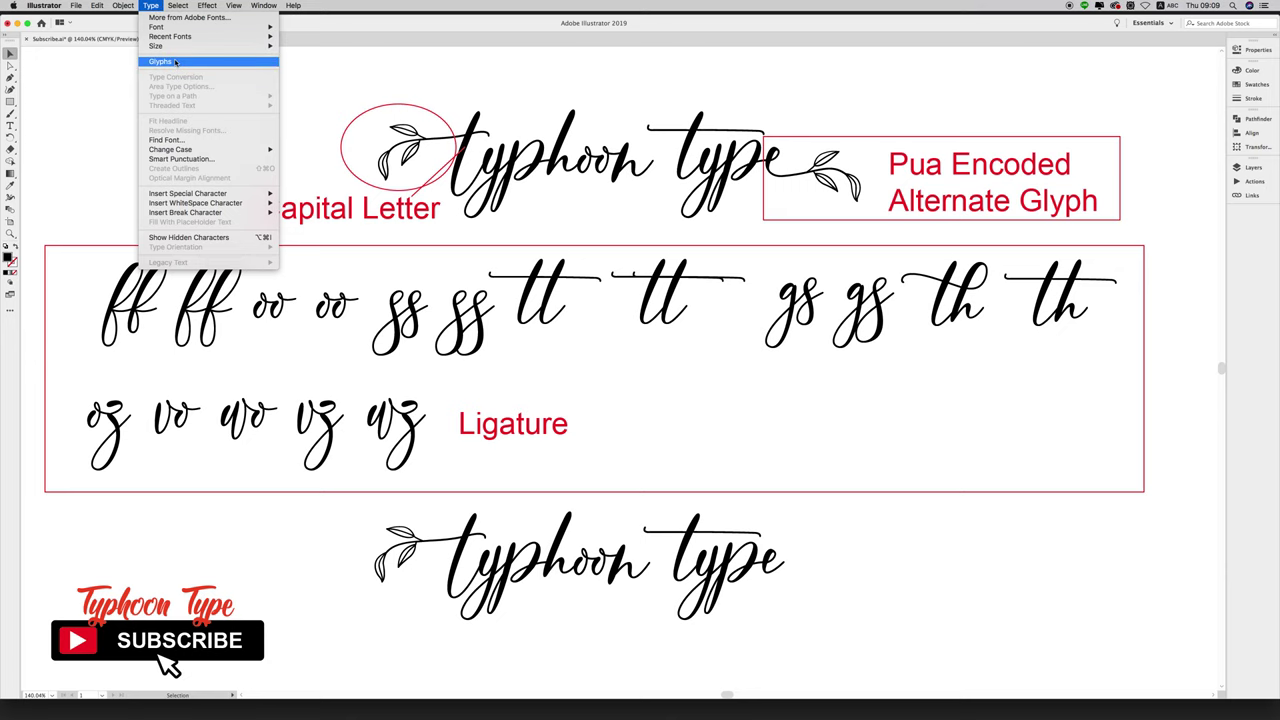
# - Insert swash ÿ, M, ff and fl ligature glyphs from the Glyphs panel into the bottom line
pyautogui.click(176, 60)
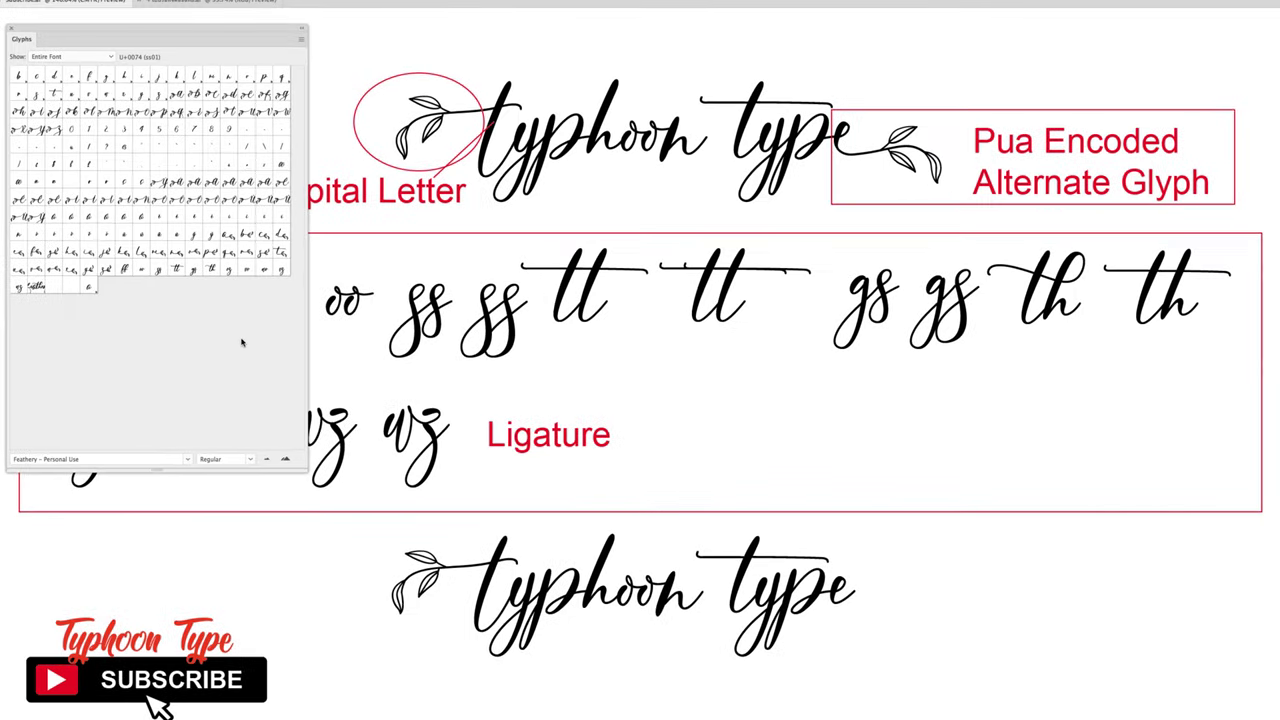
pyautogui.click(67, 458)
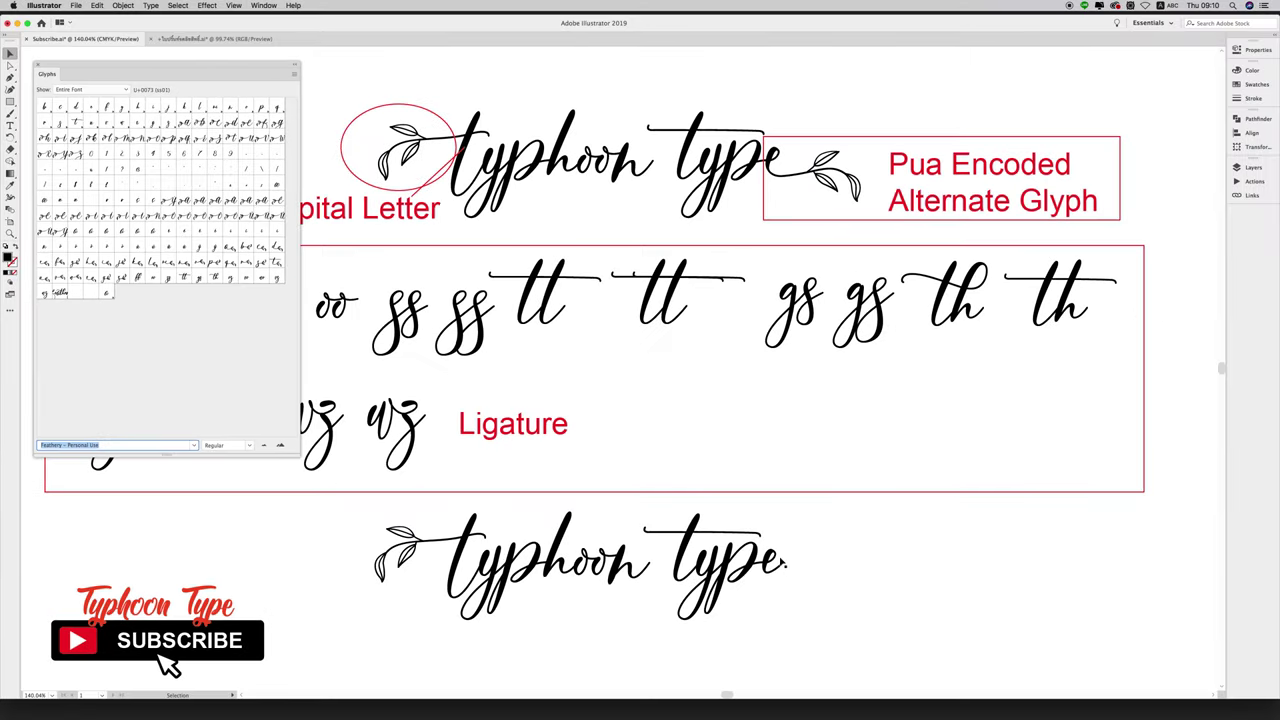
pyautogui.doubleClick(768, 563)
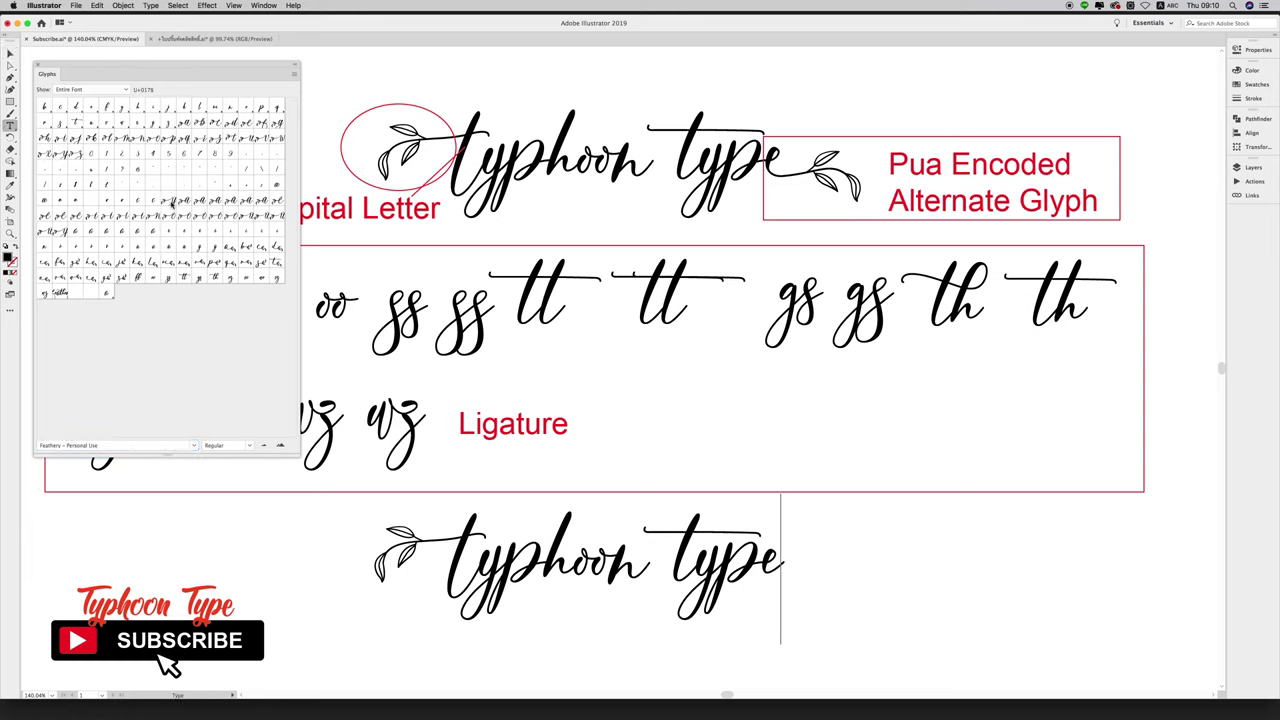
pyautogui.doubleClick(170, 201)
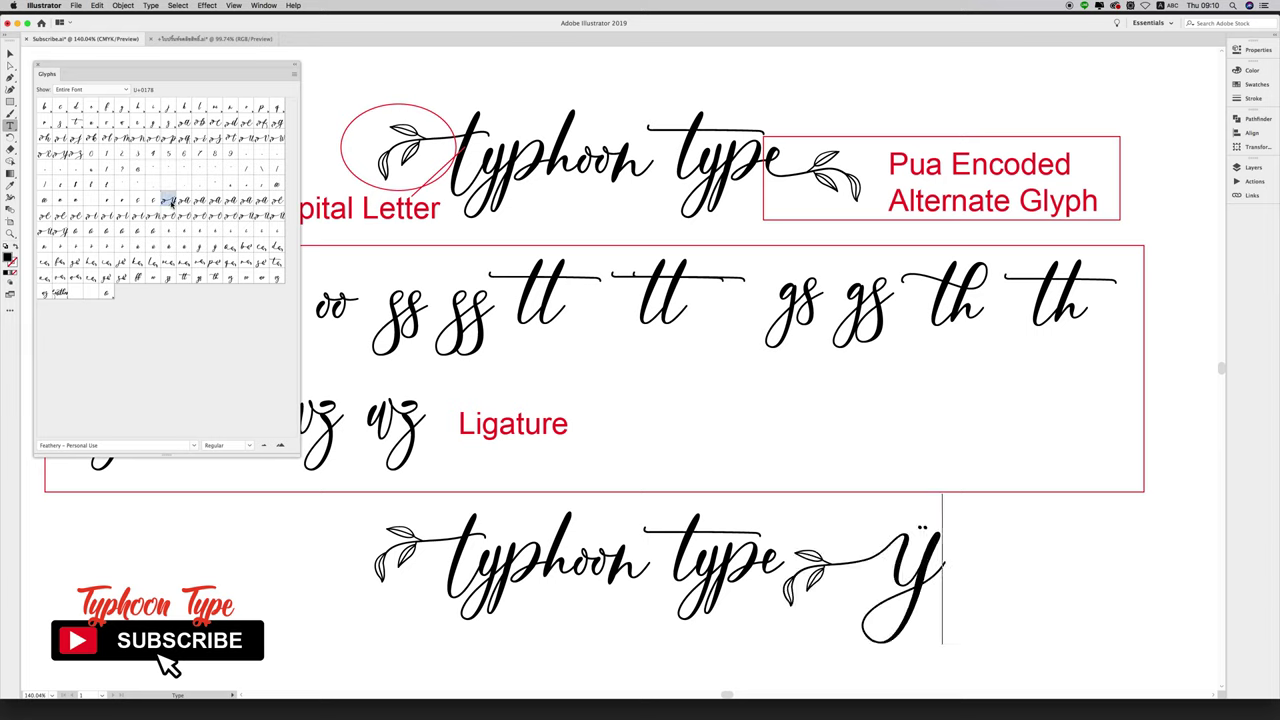
pyautogui.doubleClick(124, 139)
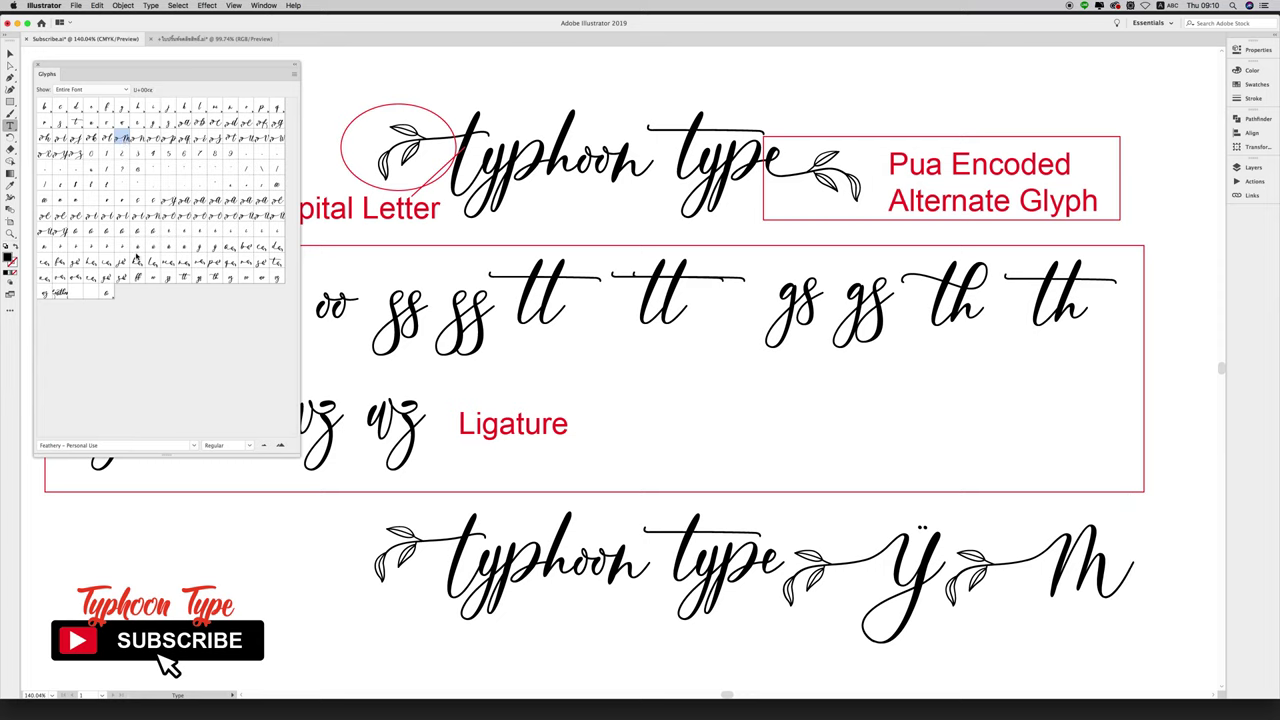
pyautogui.doubleClick(138, 278)
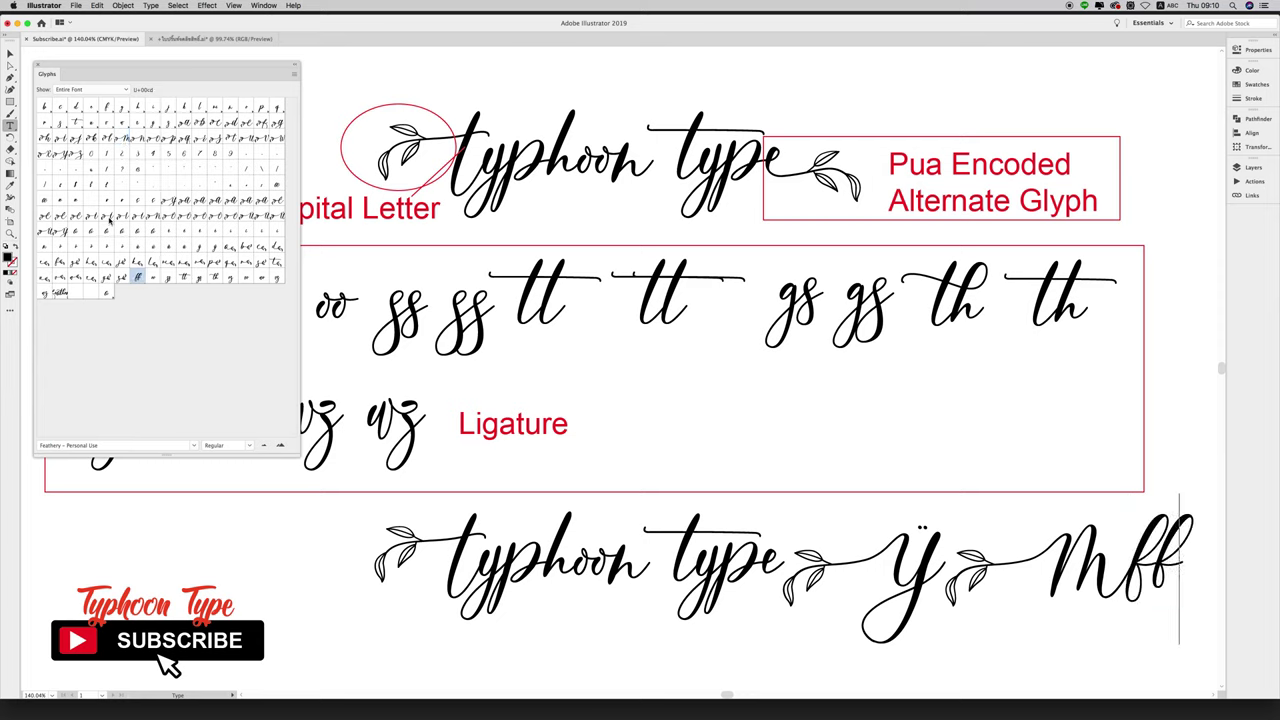
pyautogui.doubleClick(151, 263)
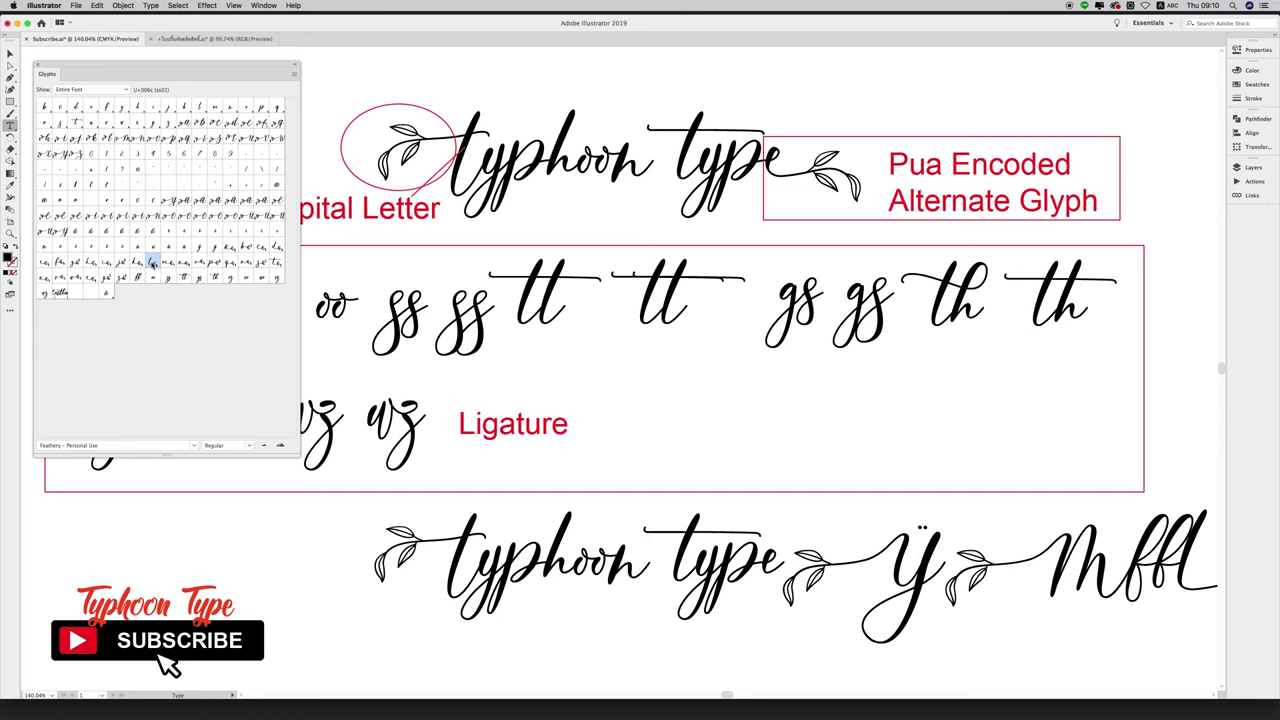
pyautogui.press('Escape')
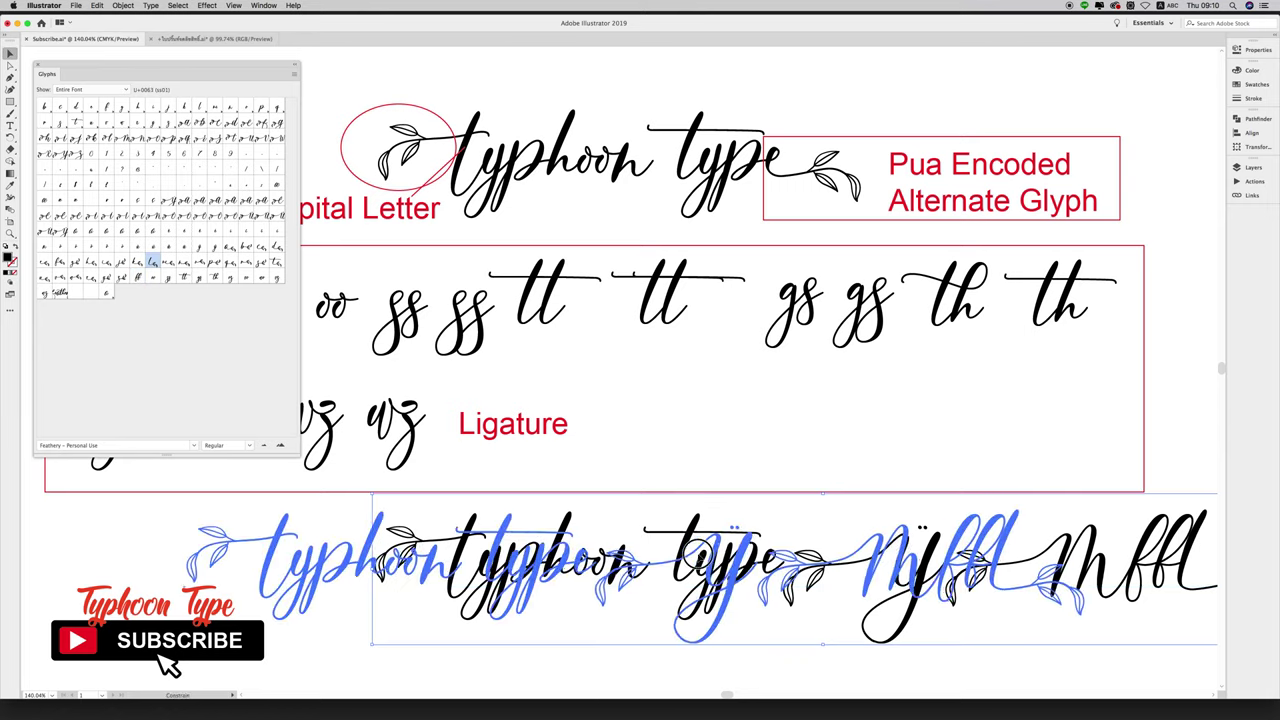
# - Shift the bottom line about 200 px left and delete everything after 'typh'
pyautogui.moveTo(904, 570); pyautogui.dragTo(704, 570)
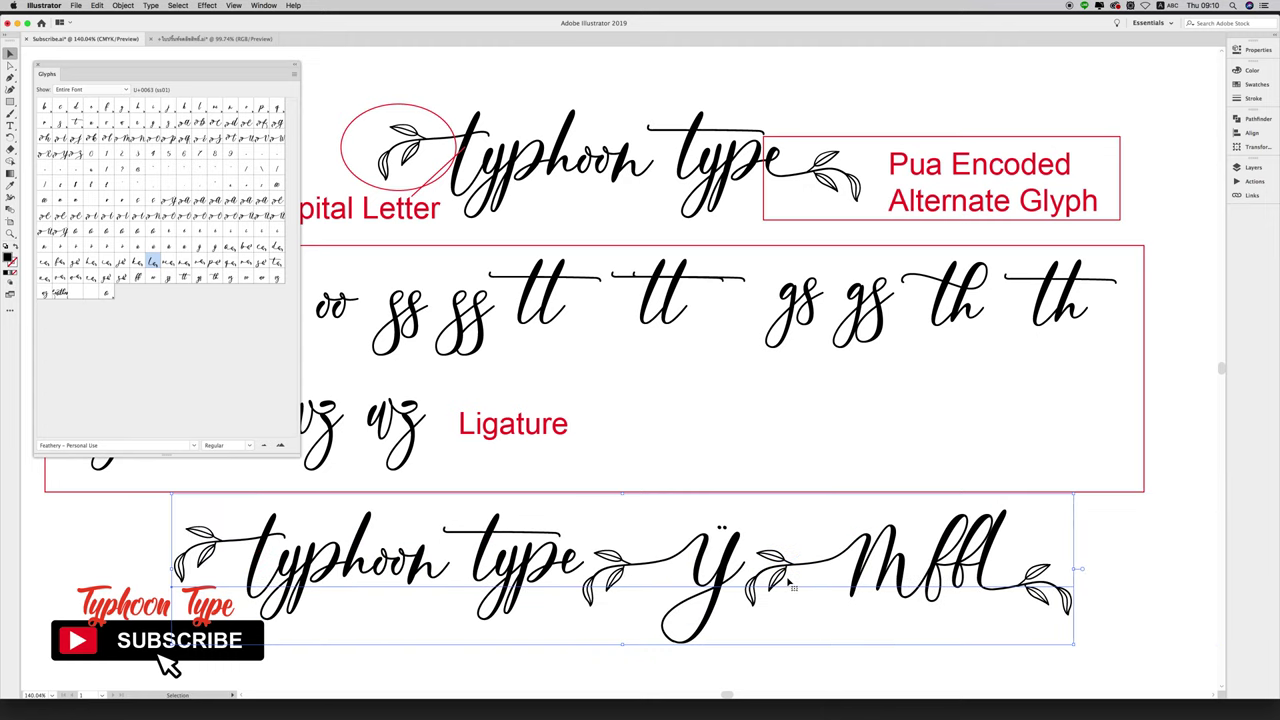
pyautogui.press('t')
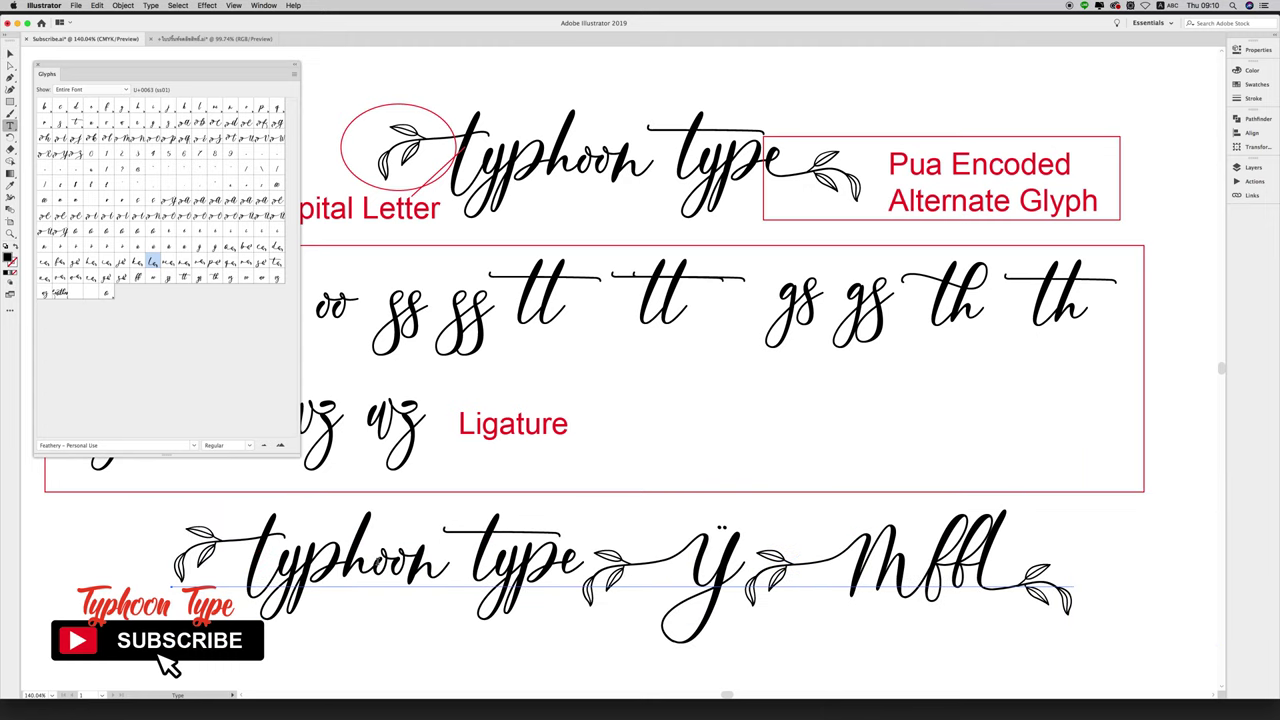
pyautogui.moveTo(373, 570); pyautogui.dragTo(1086, 586)
pyautogui.press('BackSpace')
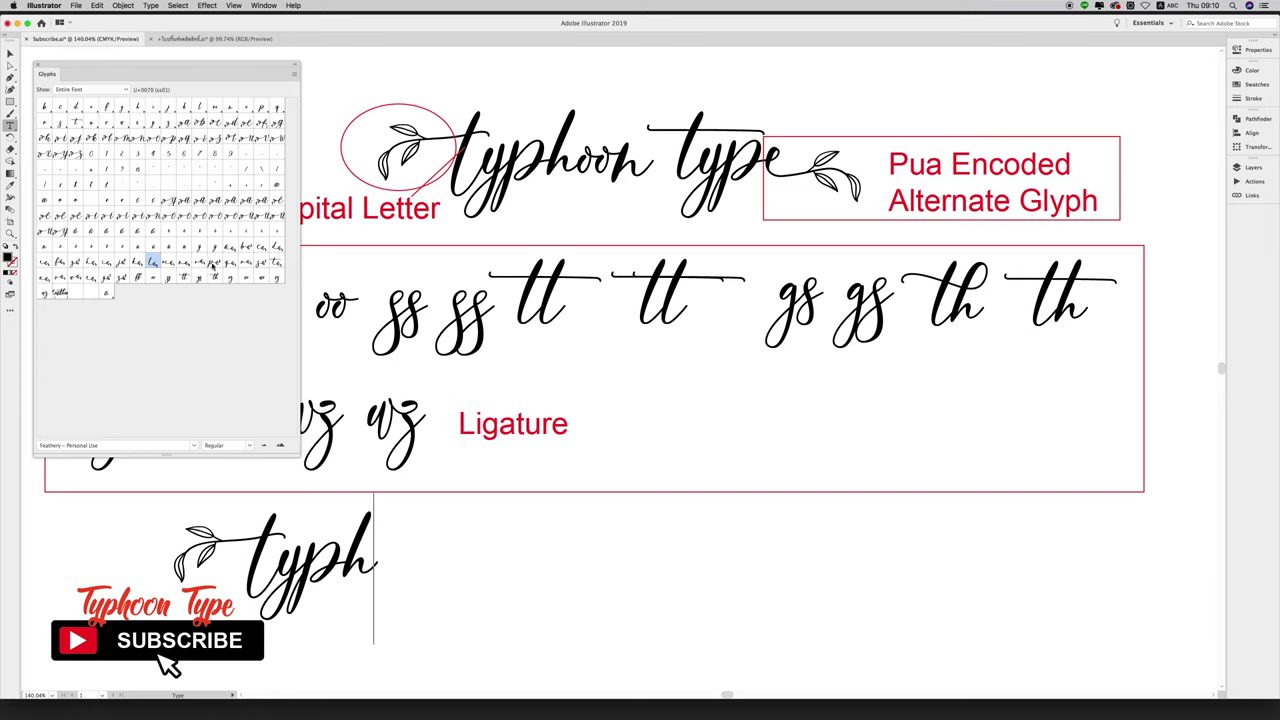
pyautogui.doubleClick(212, 263)
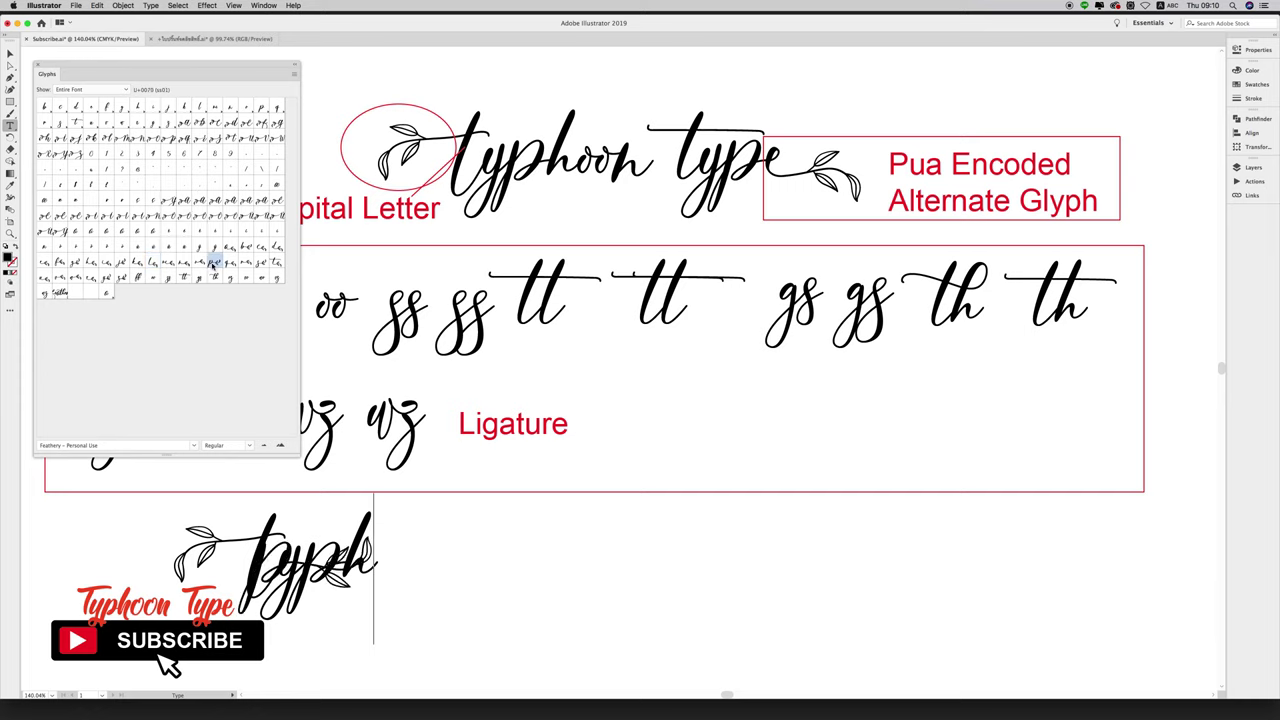
pyautogui.doubleClick(233, 263)
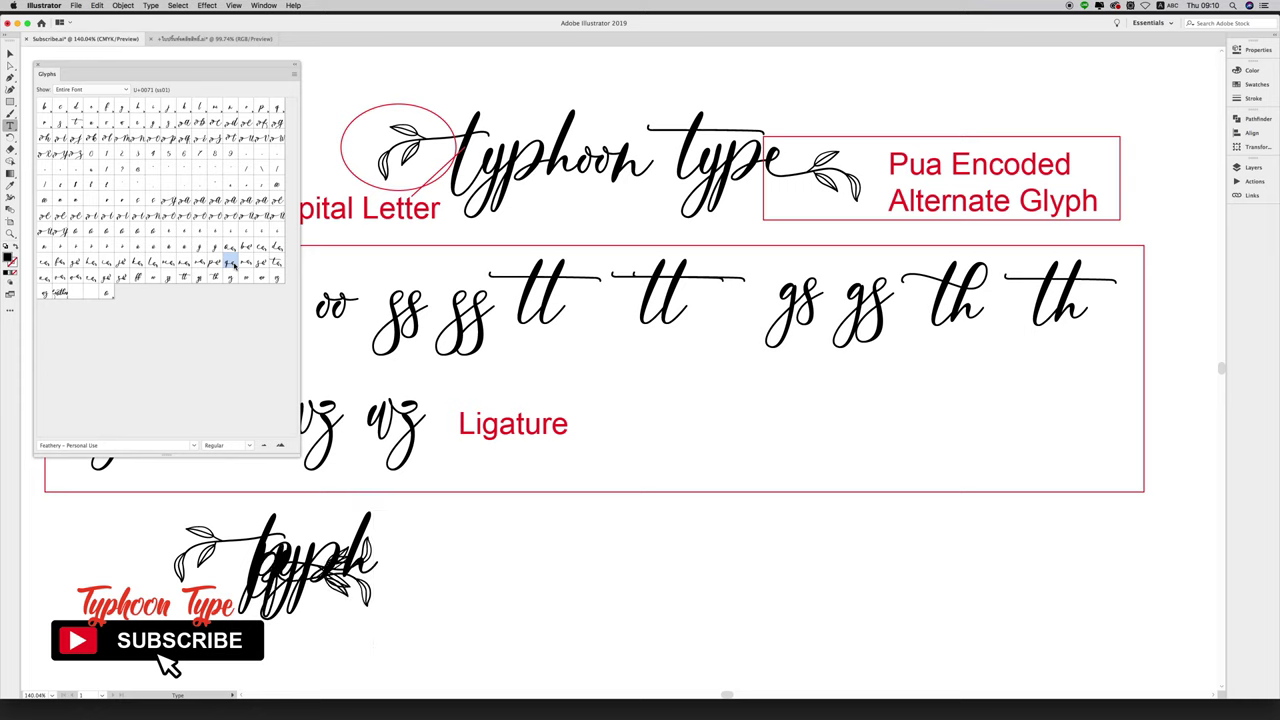
pyautogui.press('Escape')
pyautogui.hotkey('ctrl', 'z')
pyautogui.hotkey('ctrl', 'z')
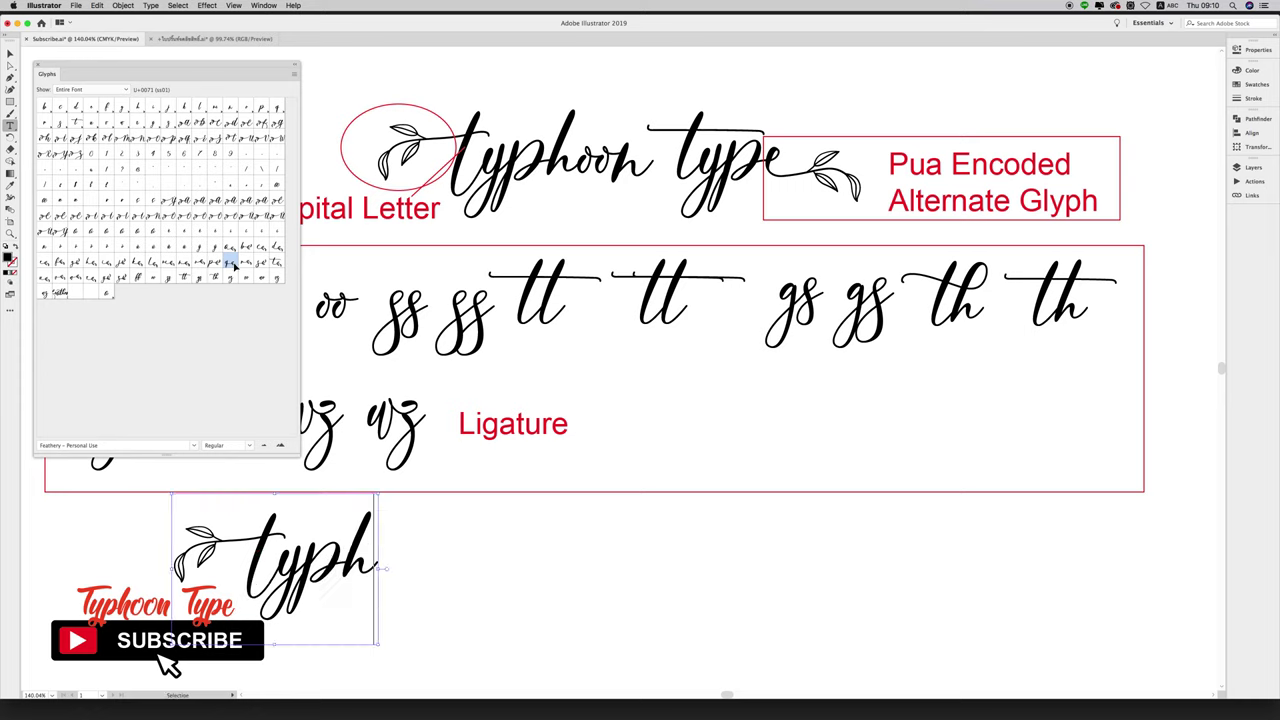
# - Replace the final h of 'typh' with its leaf-swash alternate
pyautogui.doubleClick(234, 265)
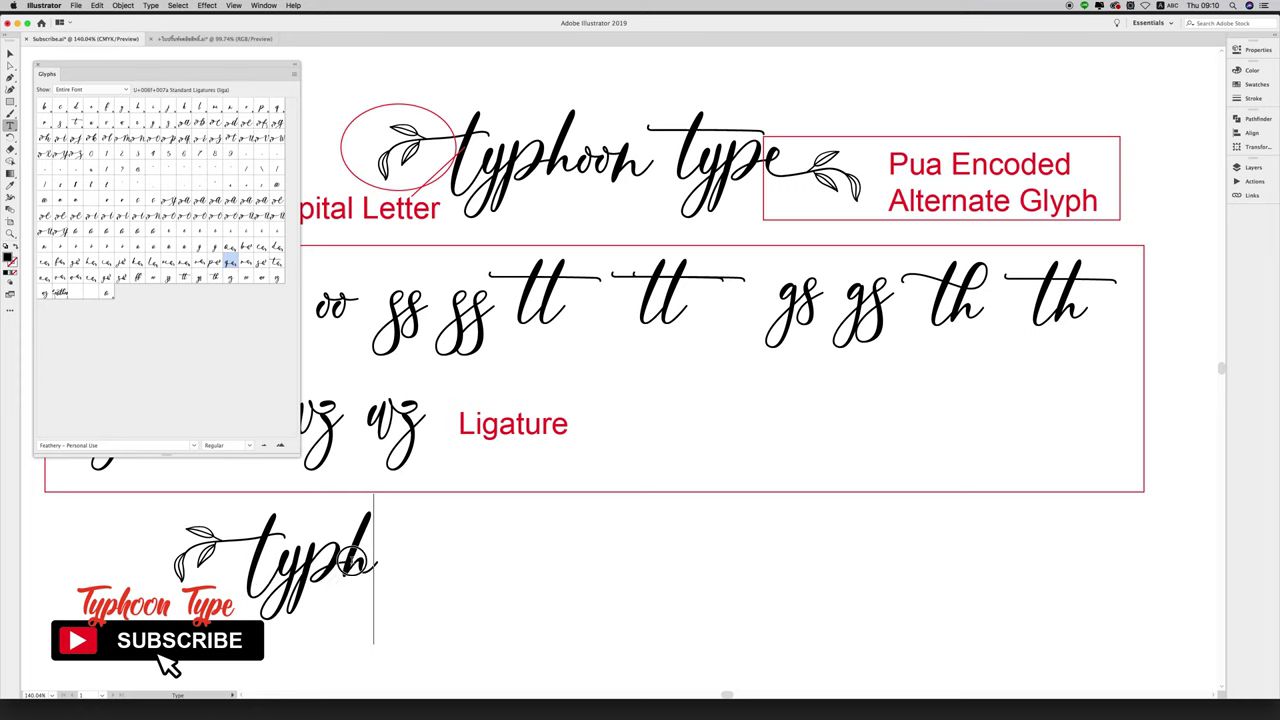
pyautogui.hotkey('shift', 'Left')
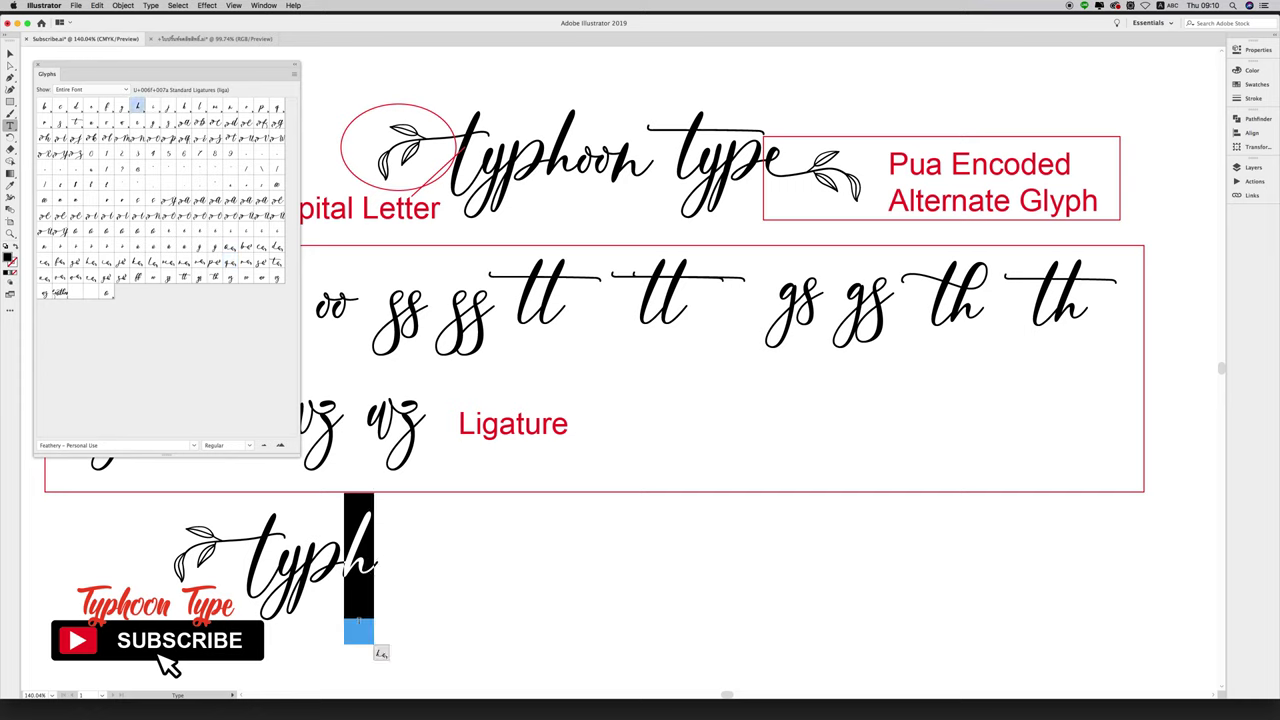
pyautogui.click(384, 656)
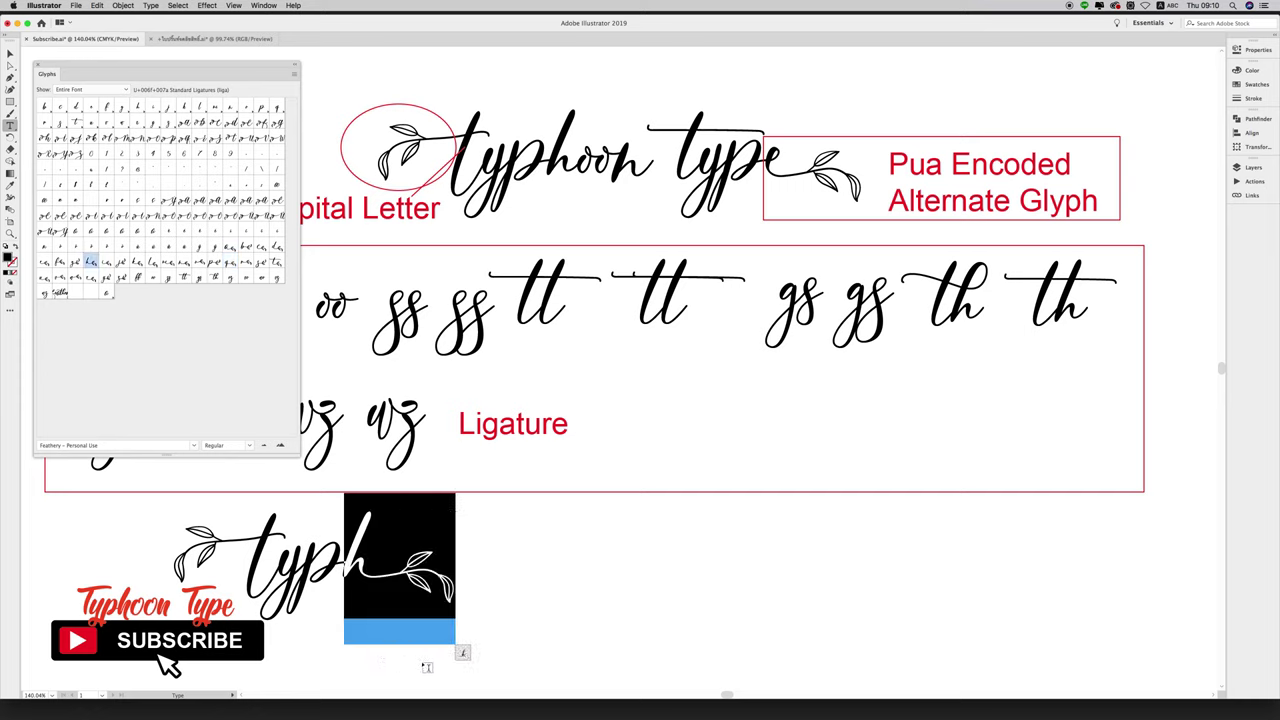
pyautogui.click(499, 591)
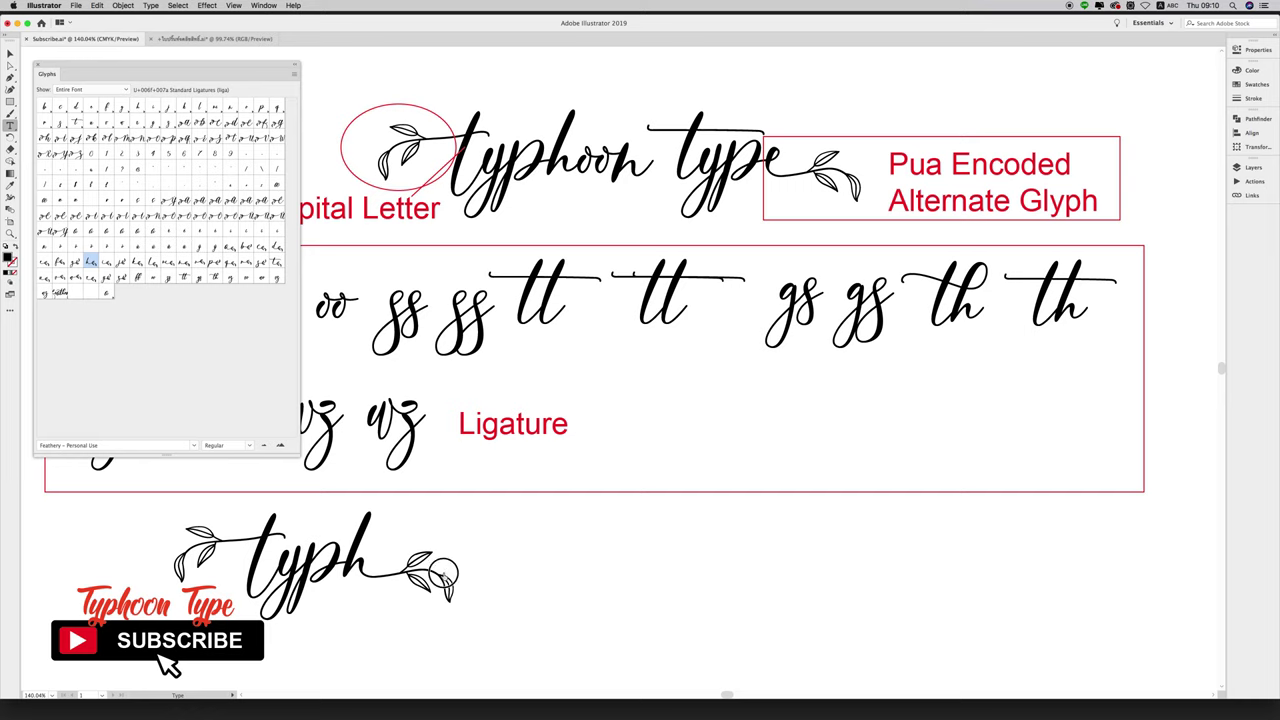
# - Insert ç, c, ô, k and o glyphs after 'typh' from the Glyphs panel
pyautogui.click(481, 590)
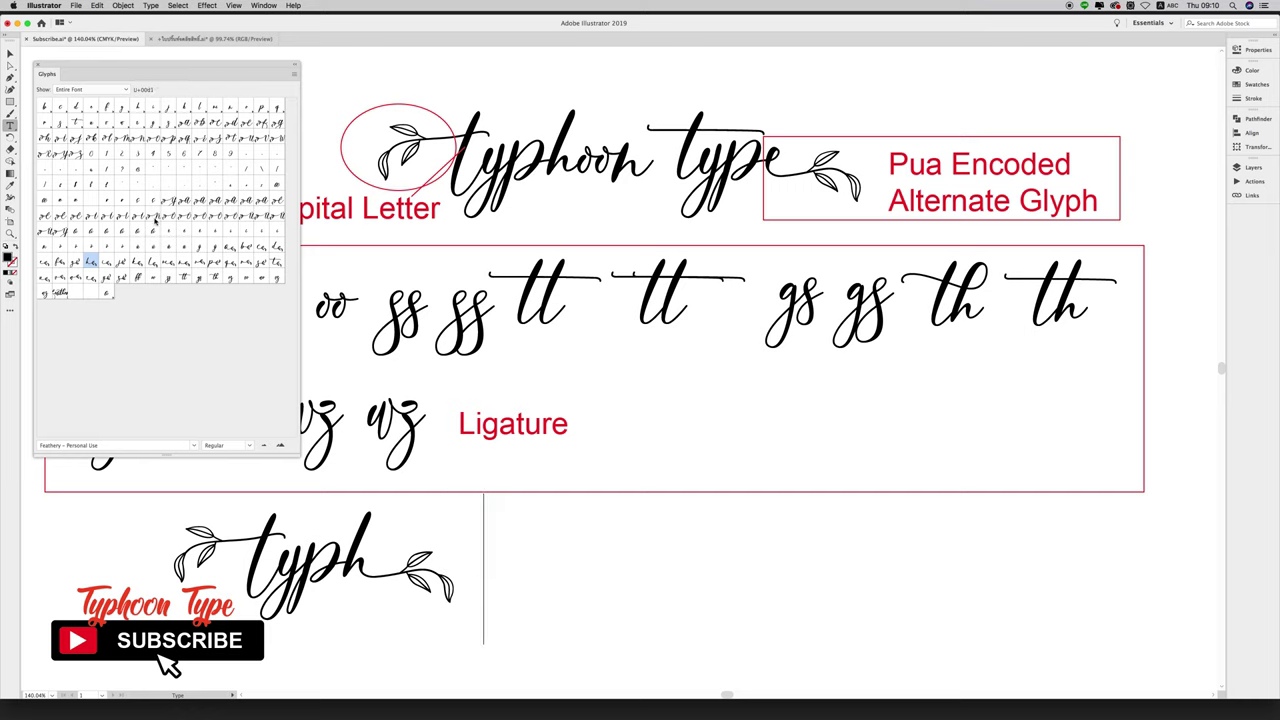
pyautogui.doubleClick(139, 203)
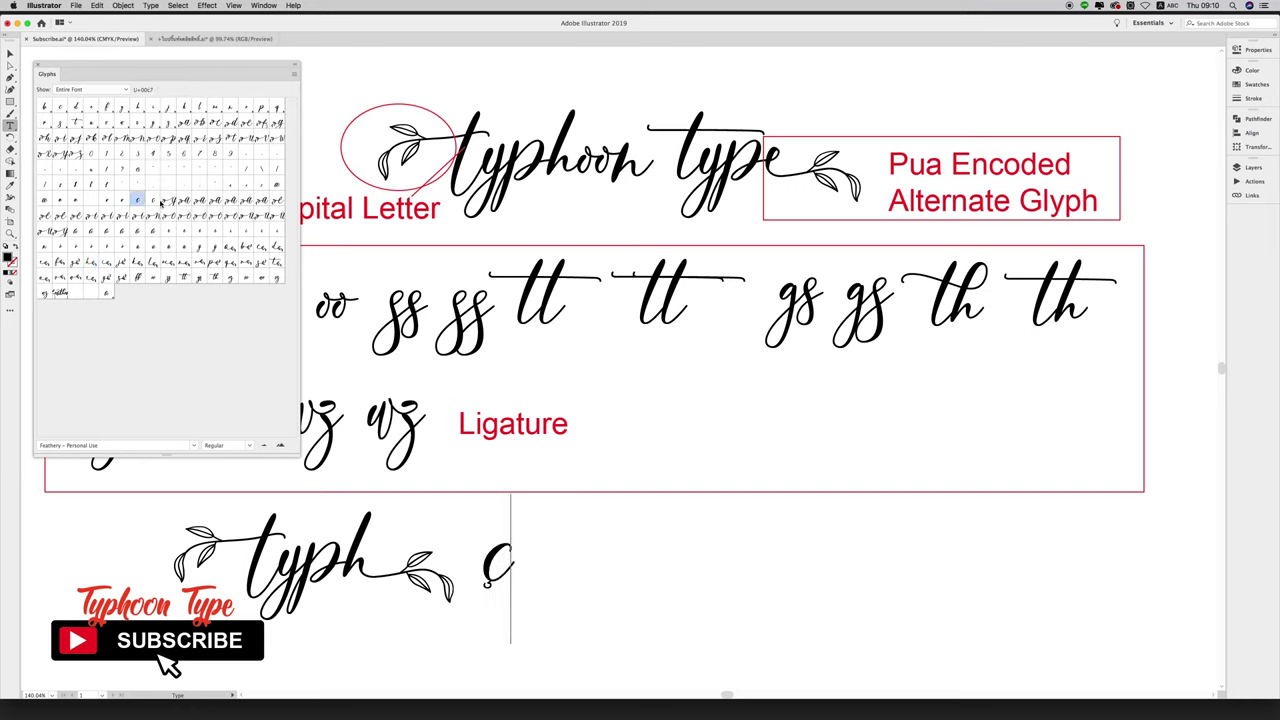
pyautogui.doubleClick(156, 203)
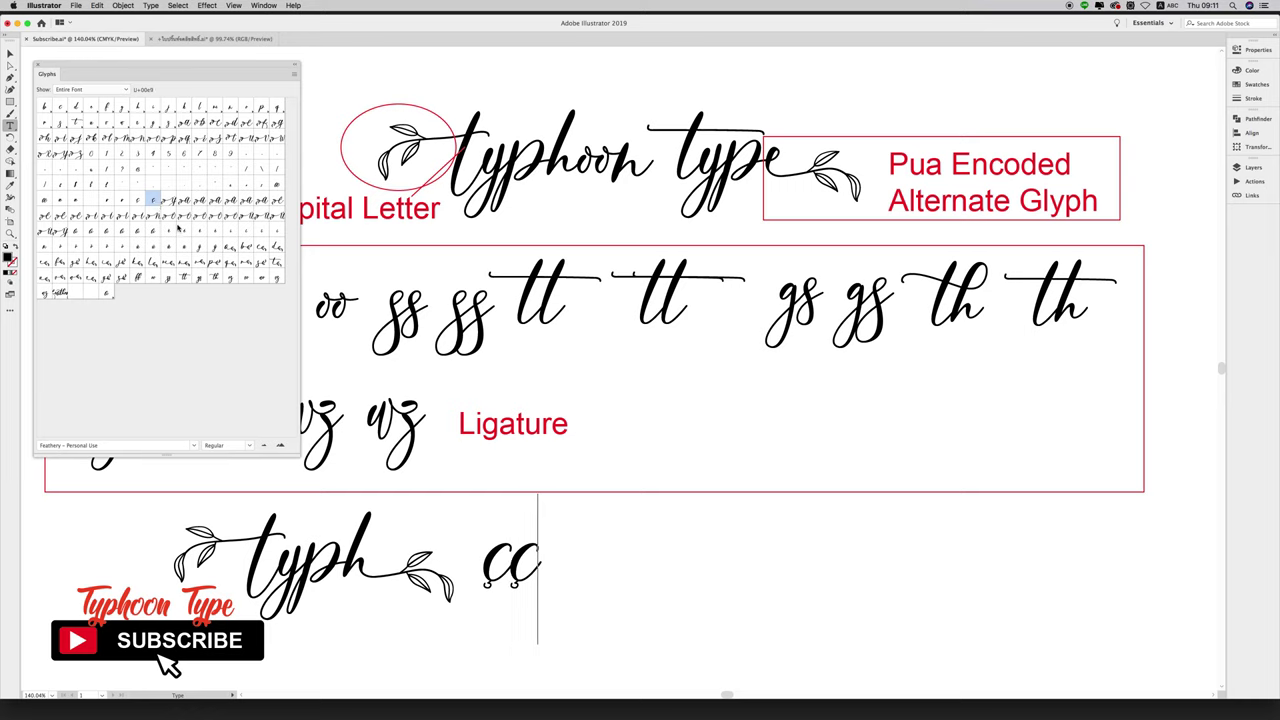
pyautogui.doubleClick(199, 216)
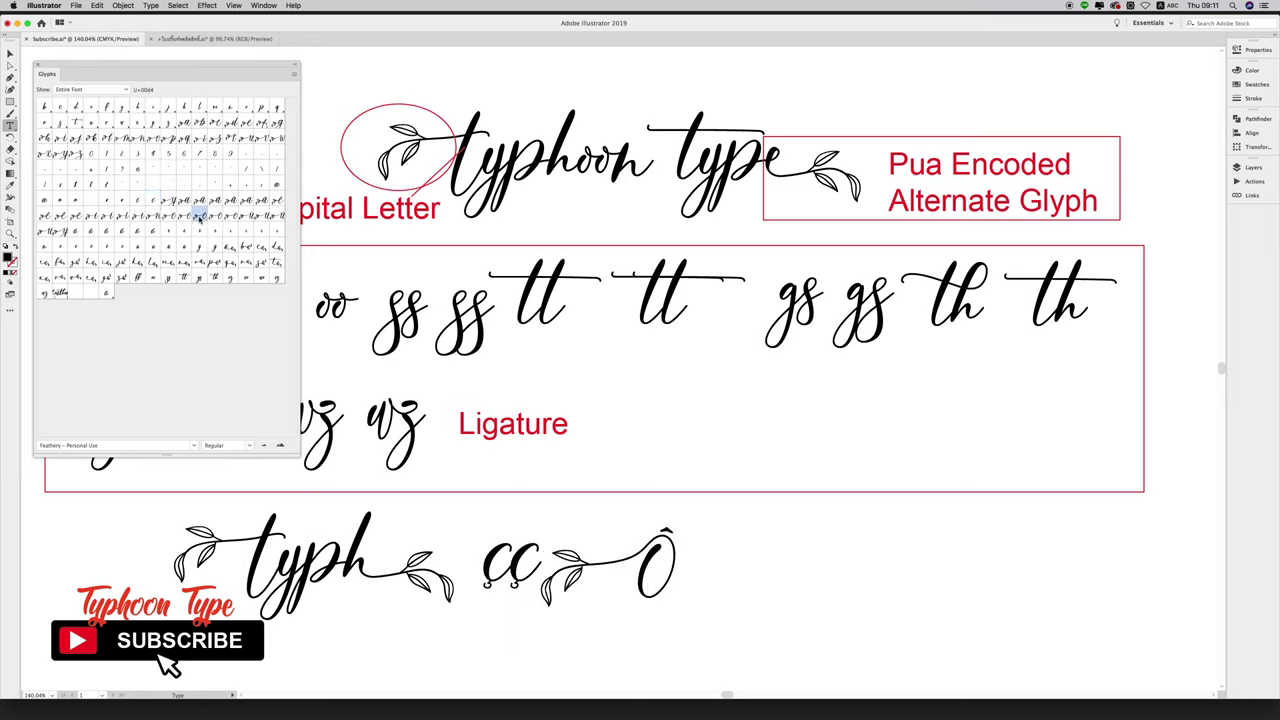
pyautogui.doubleClick(95, 141)
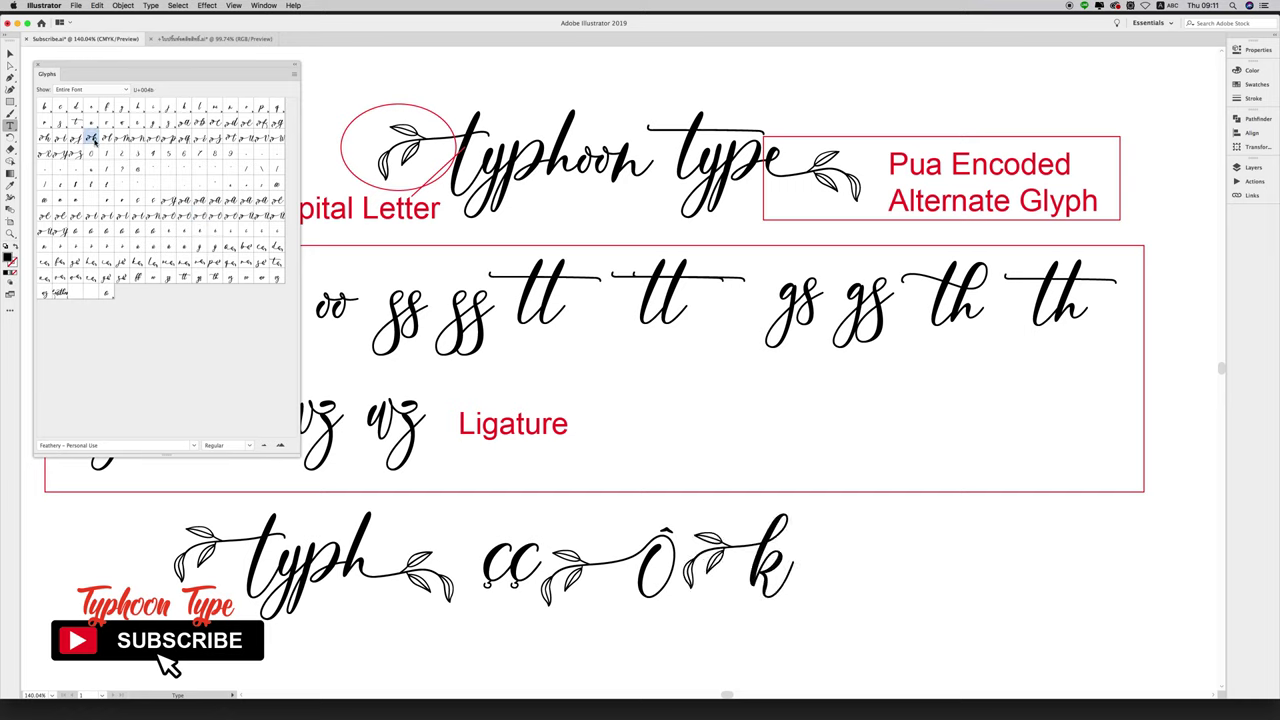
pyautogui.doubleClick(153, 140)
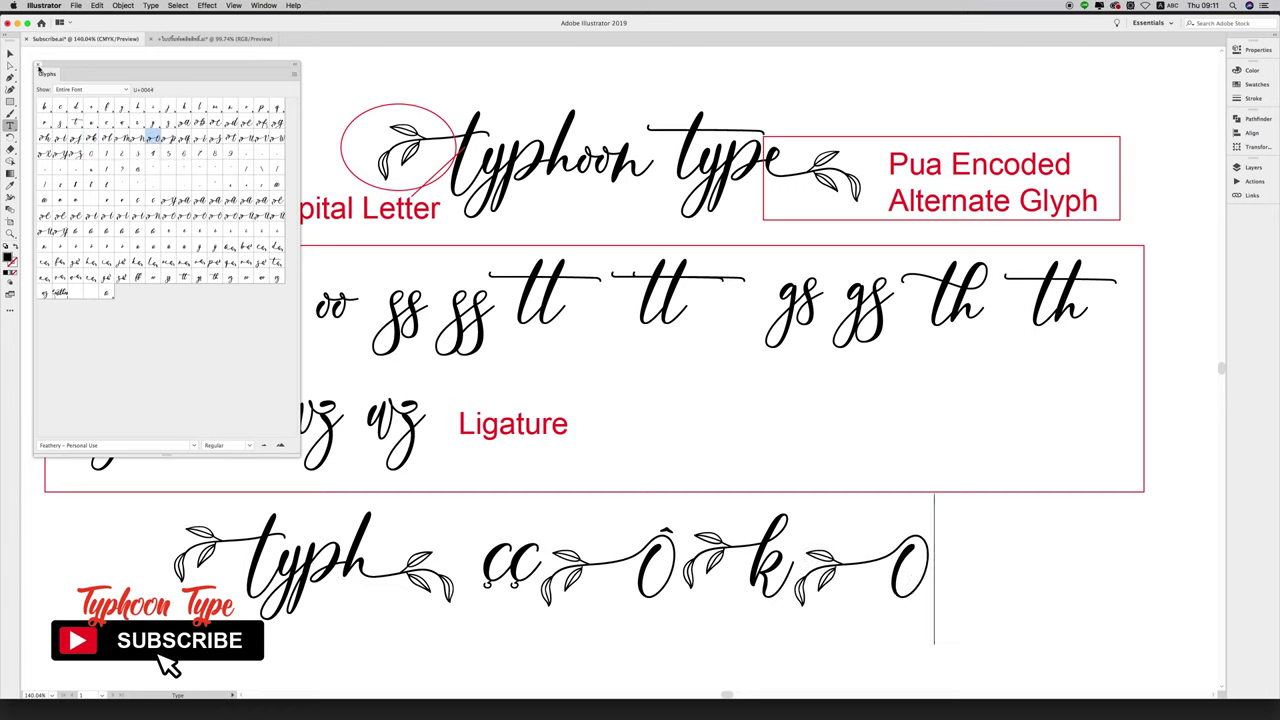
pyautogui.click(39, 67)
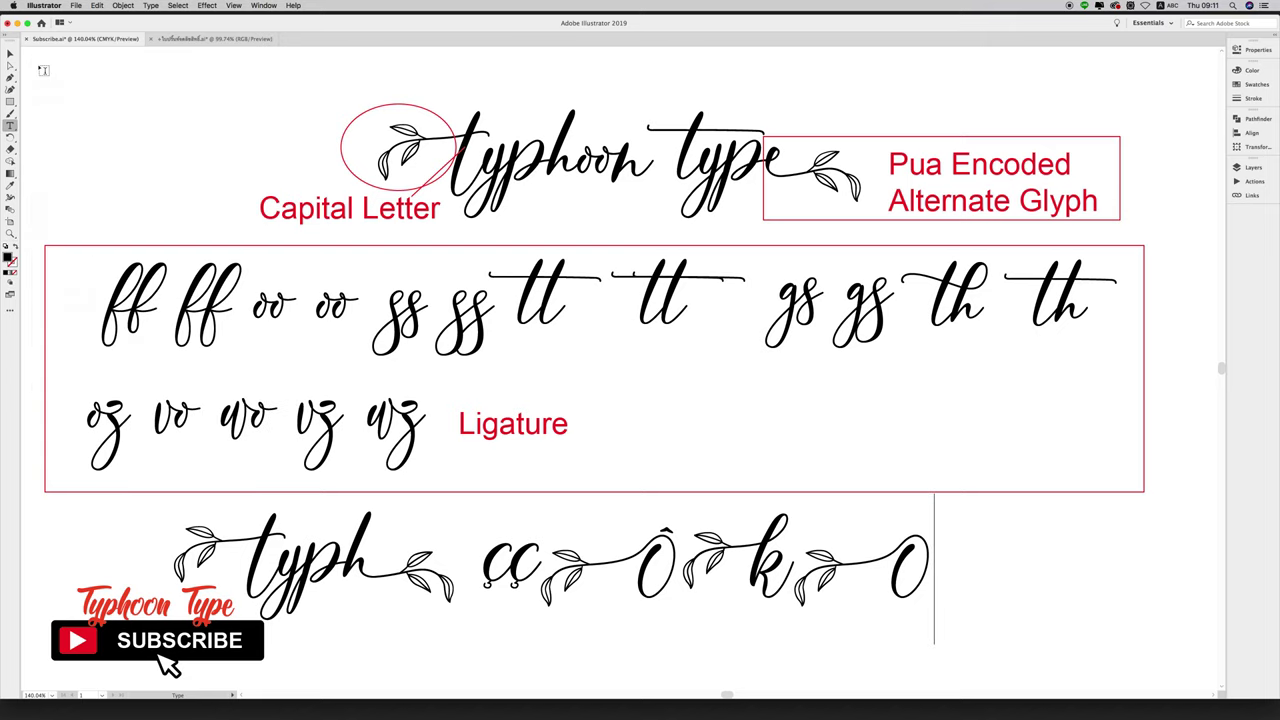